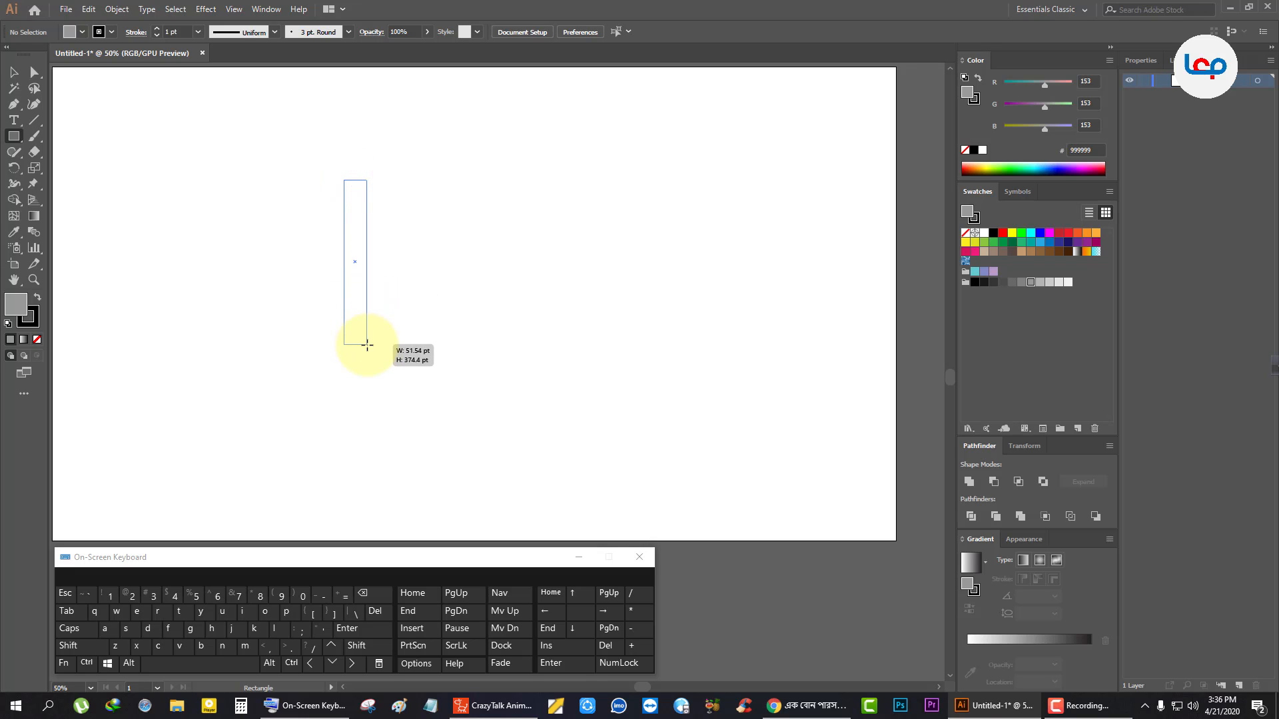
Remove the grey rectangle's stroke and stretch its top edge upward to a height of about 406 pt.
{"action": "left_click", "coordinate": [13, 72]}
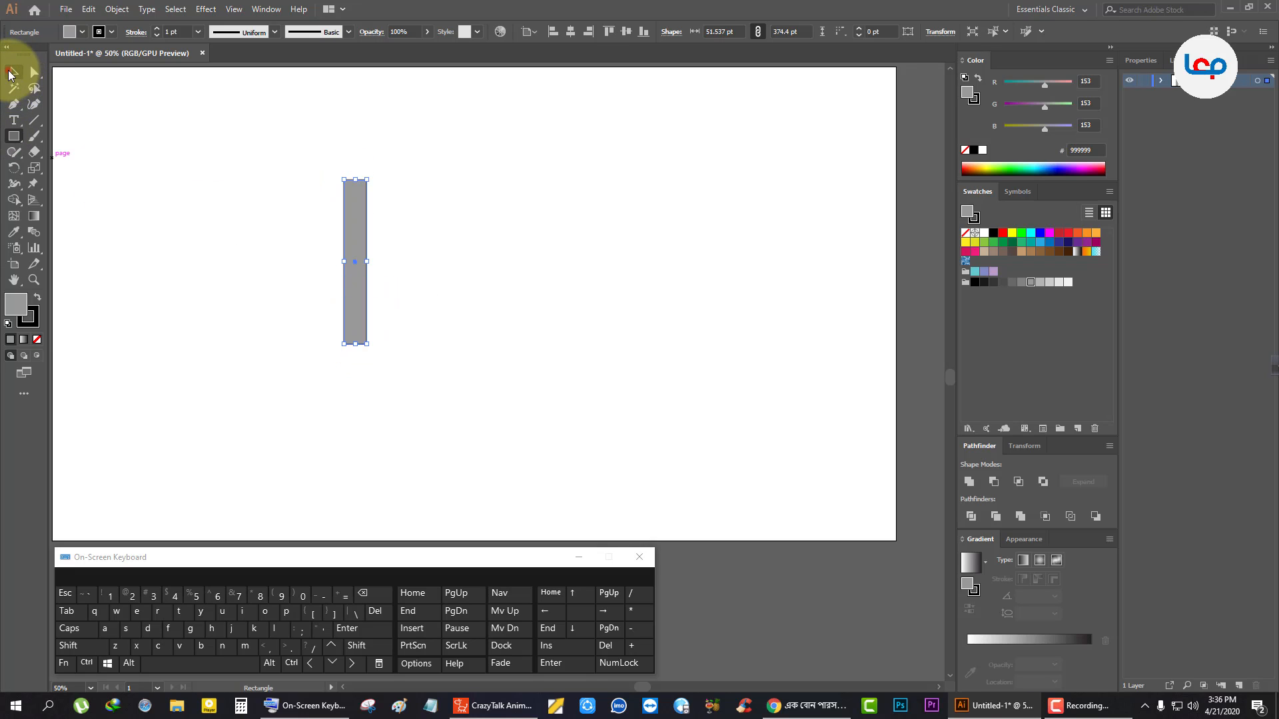
{"action": "left_click", "coordinate": [37, 314]}
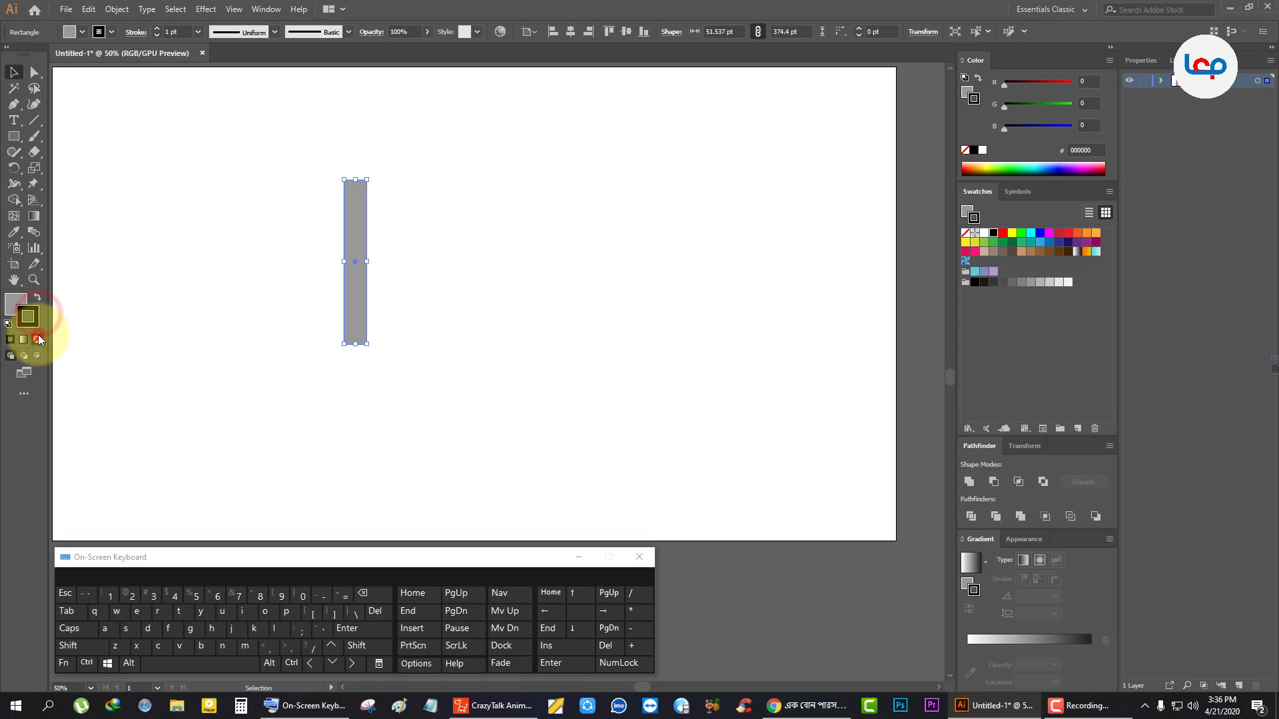
{"action": "left_click", "coordinate": [38, 340]}
{"action": "left_click_drag", "start_coordinate": [356, 181], "coordinate": [356, 167]}
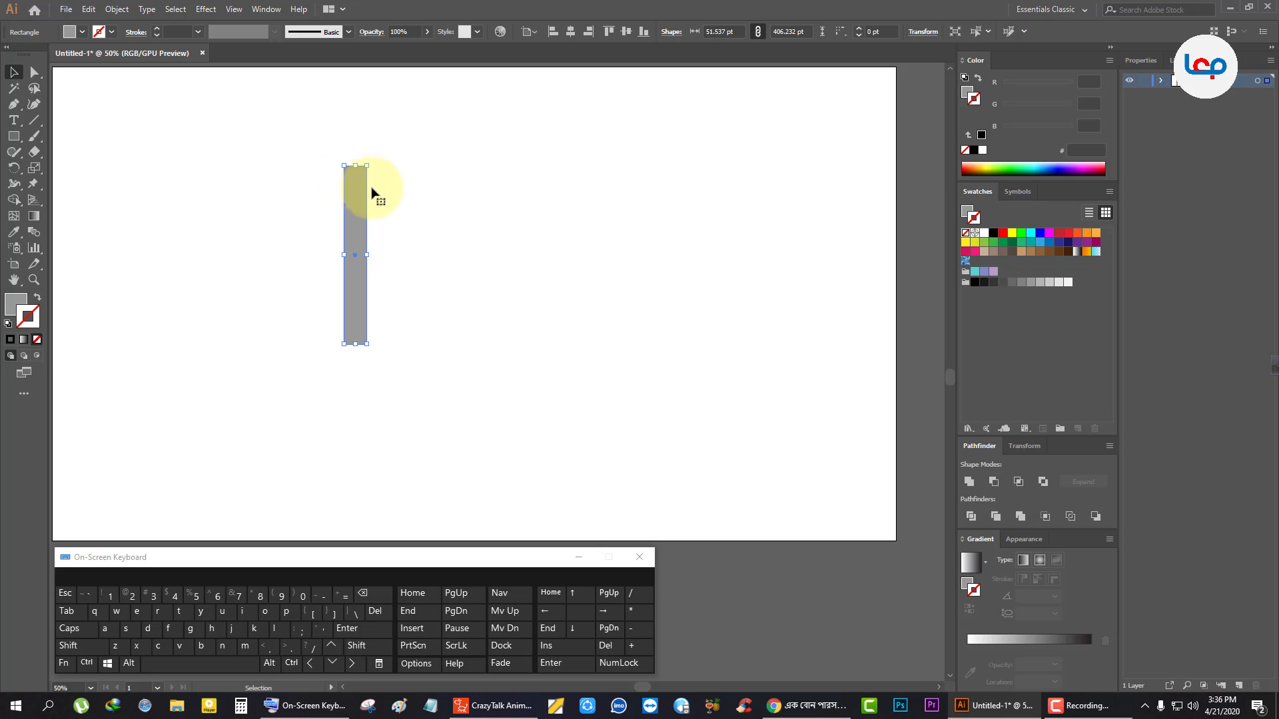
Shear the bar horizontally about its centre to a shear angle of about -165°, leaning its top to the right.
{"action": "left_click", "coordinate": [37, 171]}
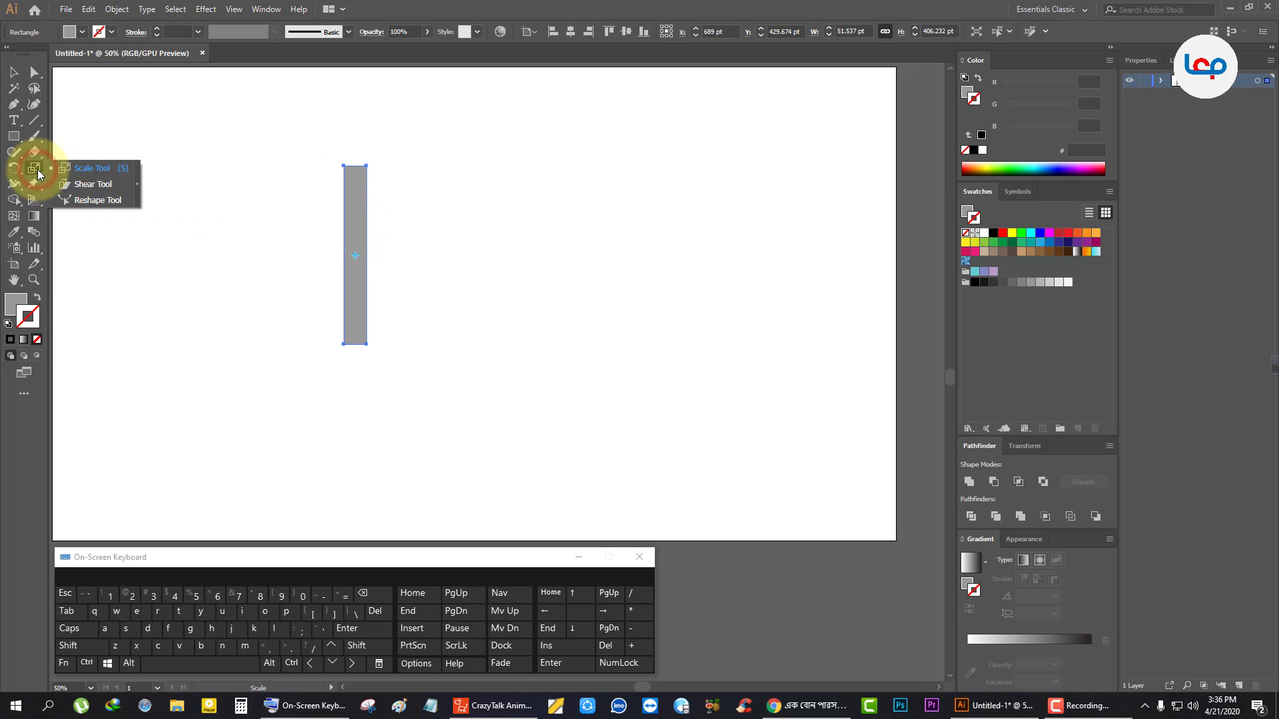
{"action": "left_click", "coordinate": [90, 184]}
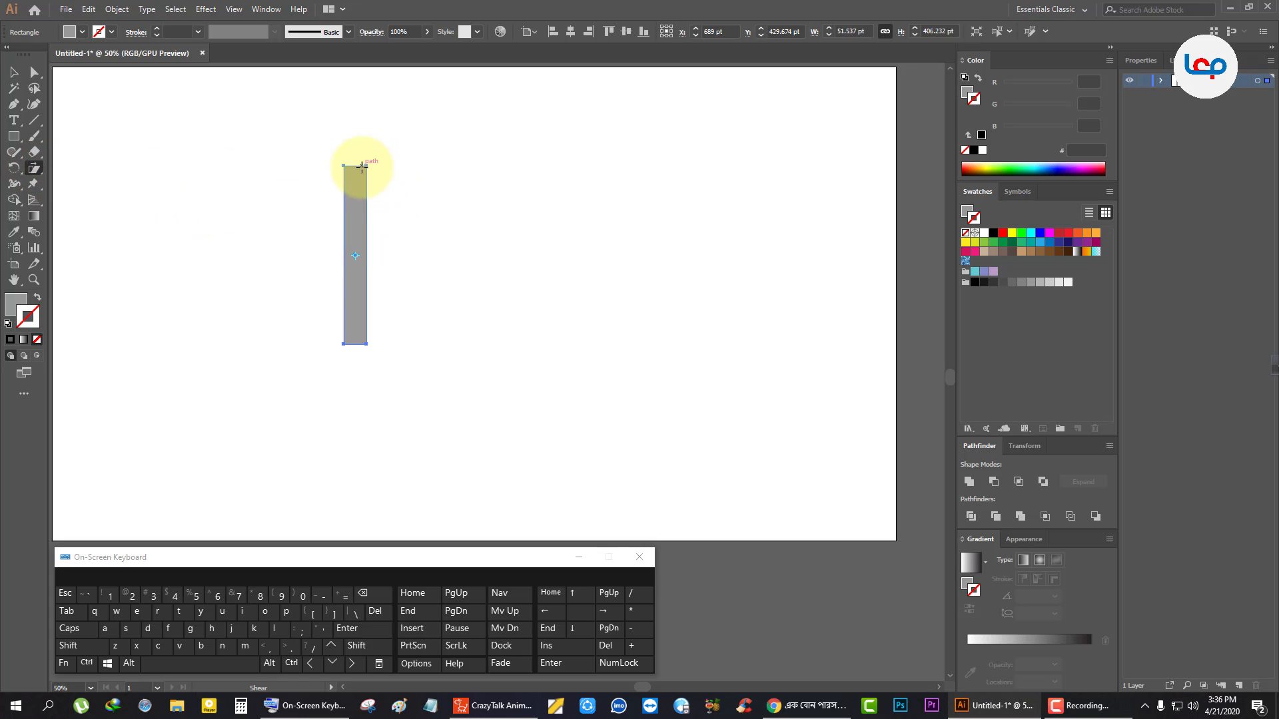
{"action": "left_click_drag", "start_coordinate": [365, 165], "coordinate": [388, 170]}
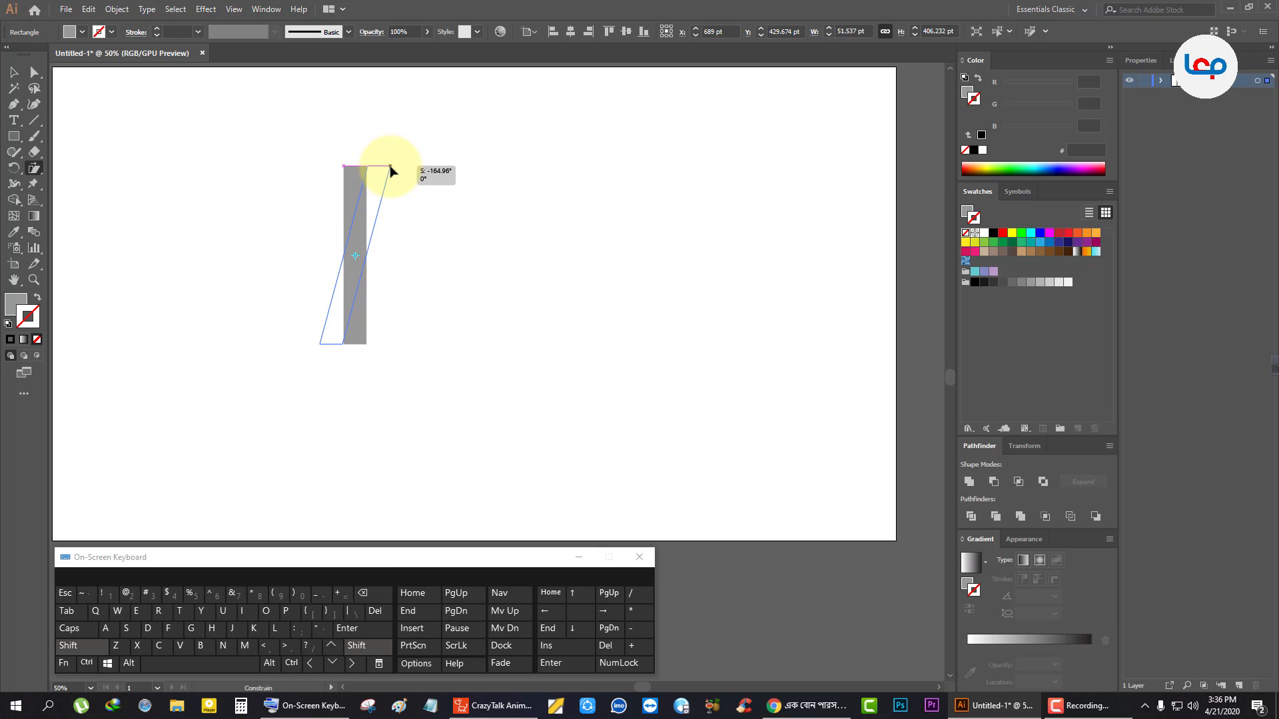
{"action": "left_click_drag", "start_coordinate": [390, 169], "coordinate": [390, 169]}
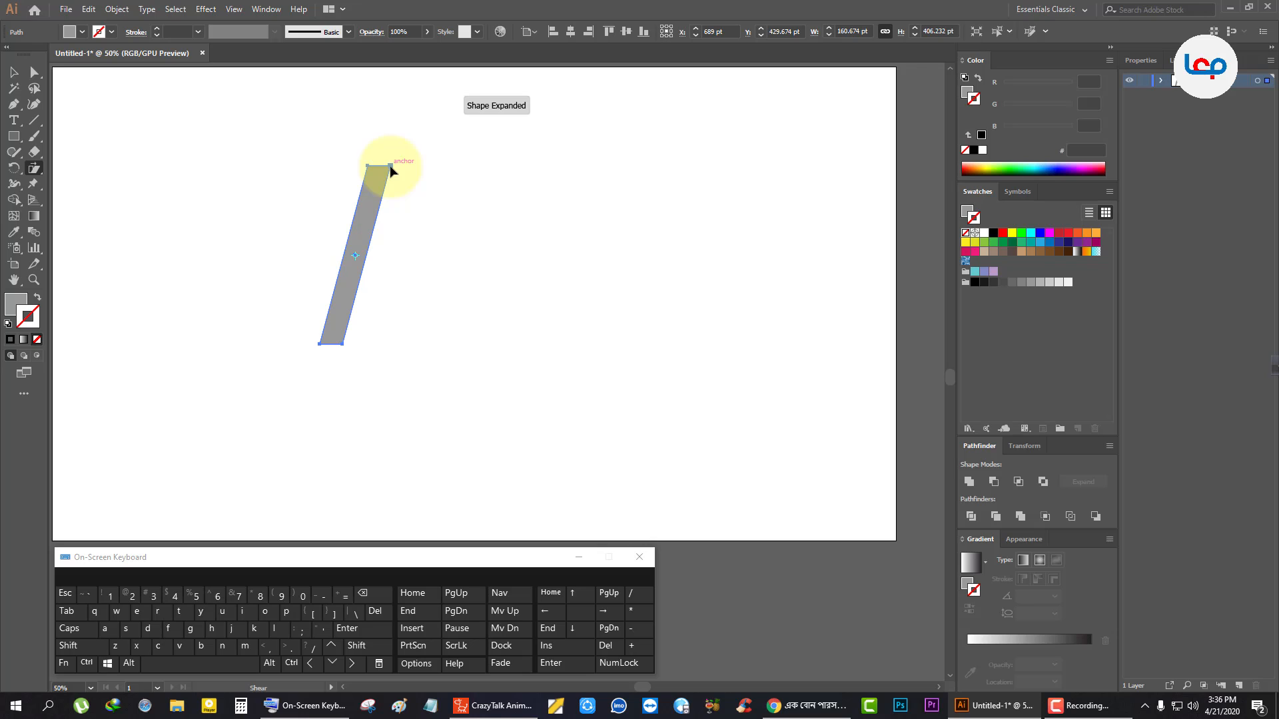
{"action": "left_click", "coordinate": [11, 73]}
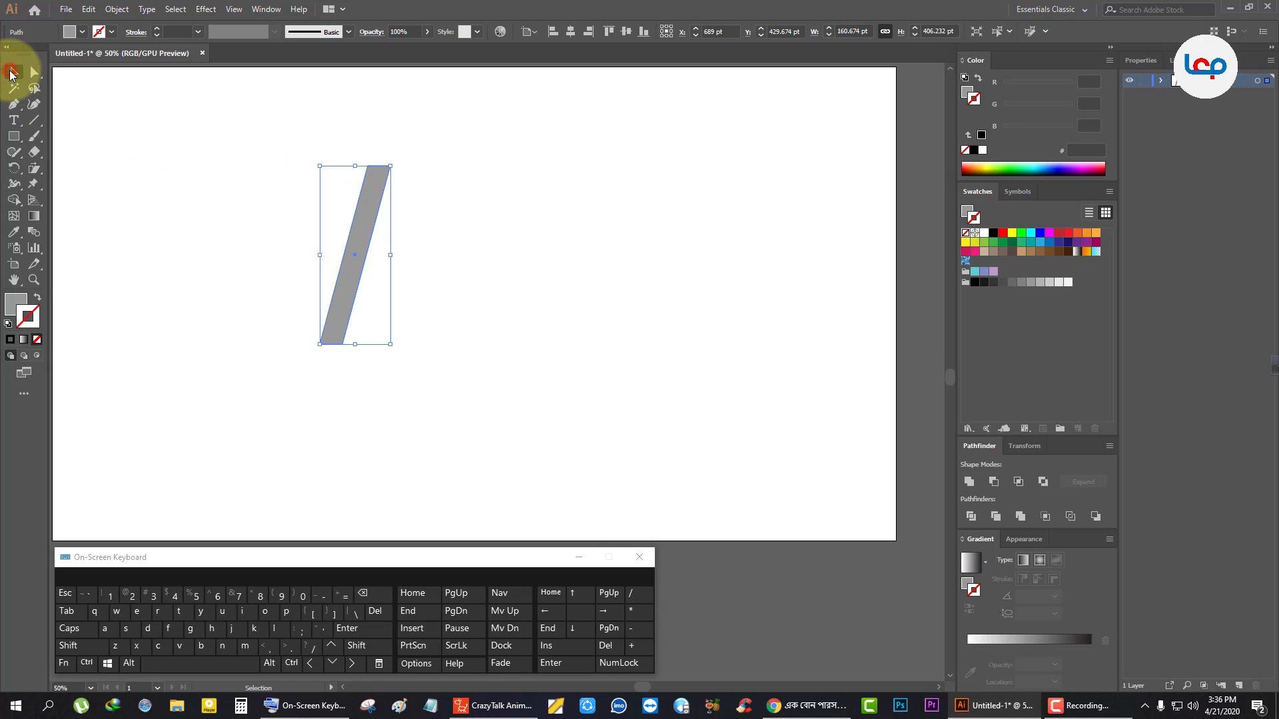
{"action": "left_click", "coordinate": [173, 137]}
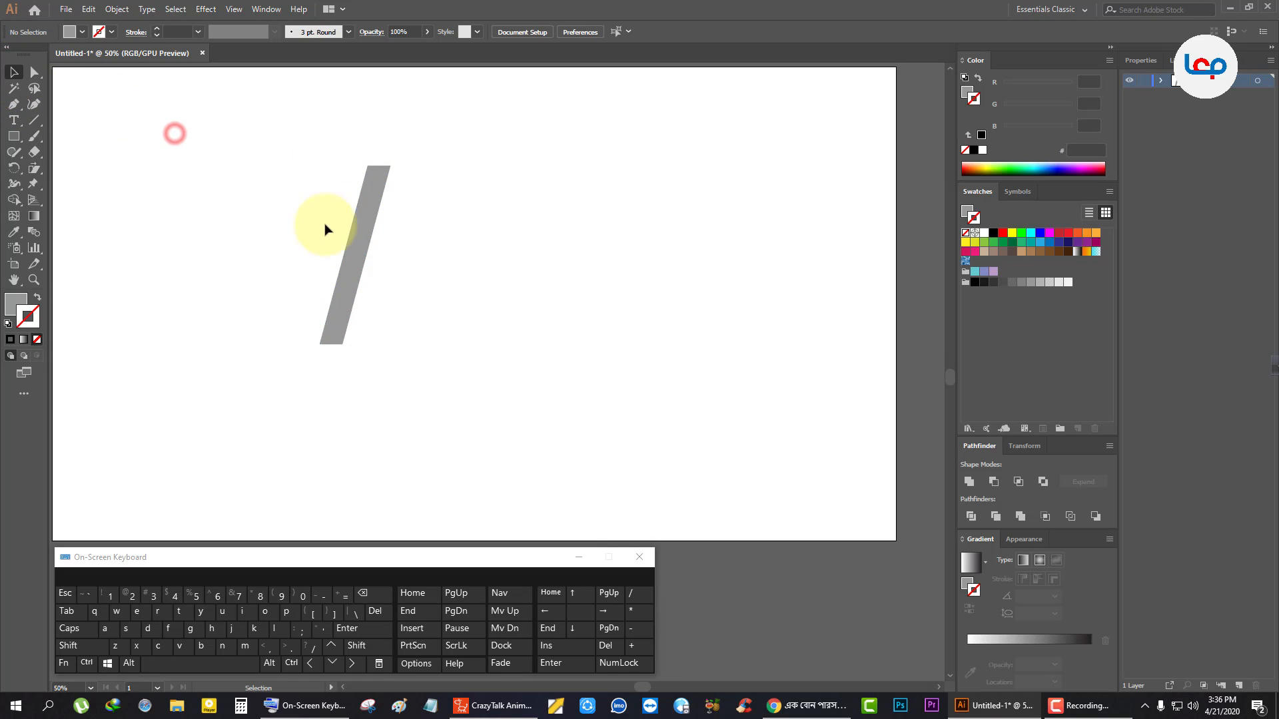
Shift the slanted bar about 52 pt left and create a copy of it reflected across the vertical axis.
{"action": "left_click_drag", "start_coordinate": [363, 229], "coordinate": [339, 225]}
{"action": "right_click", "coordinate": [340, 225]}
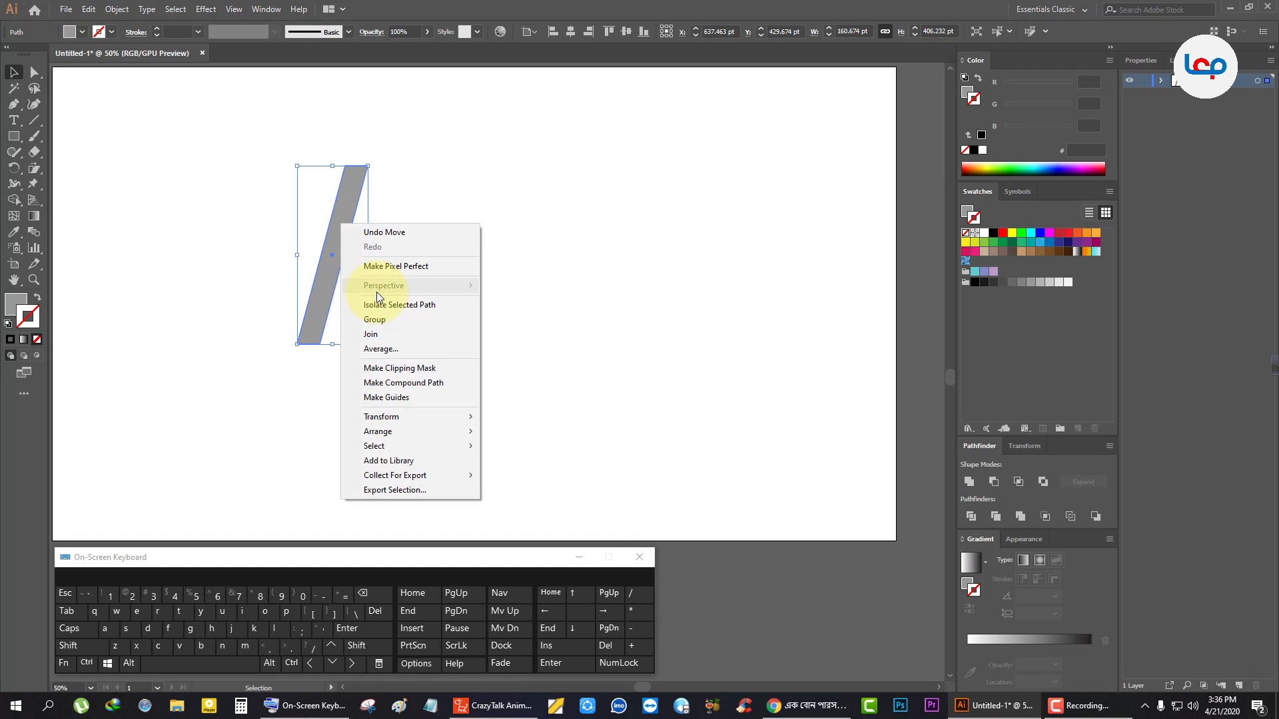
{"action": "mouse_move", "coordinate": [450, 431]}
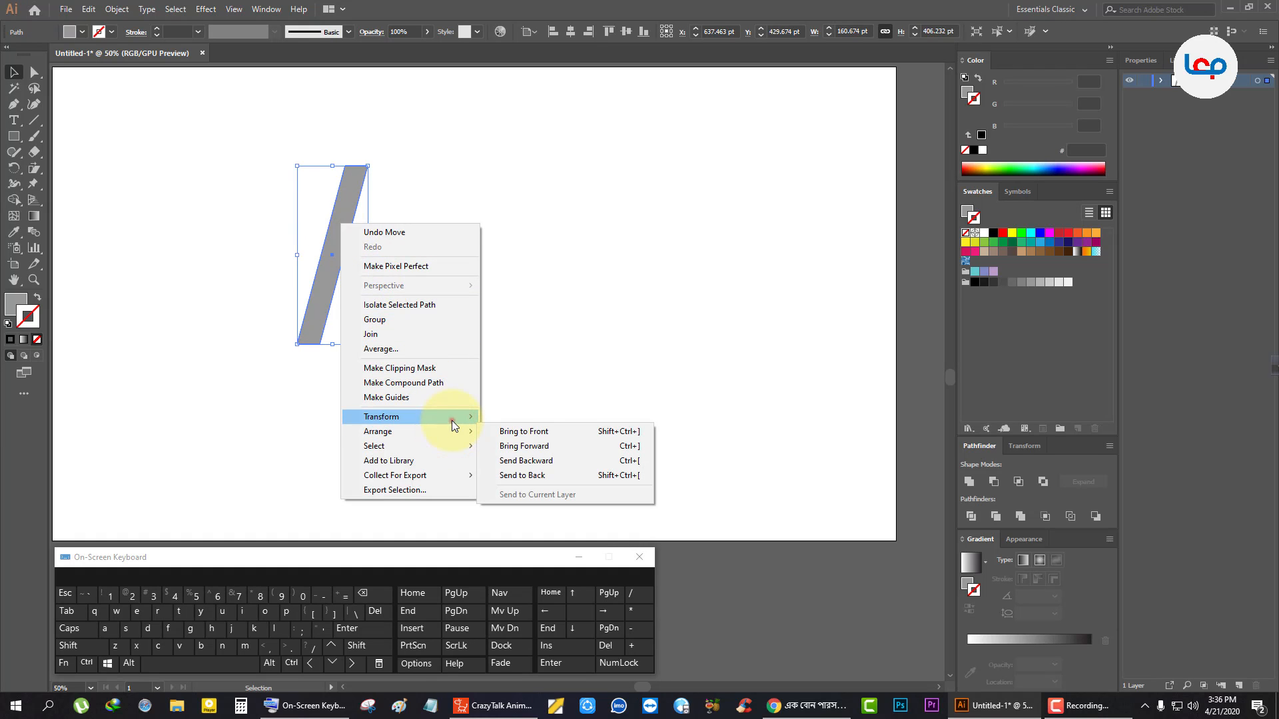
{"action": "left_click", "coordinate": [517, 465]}
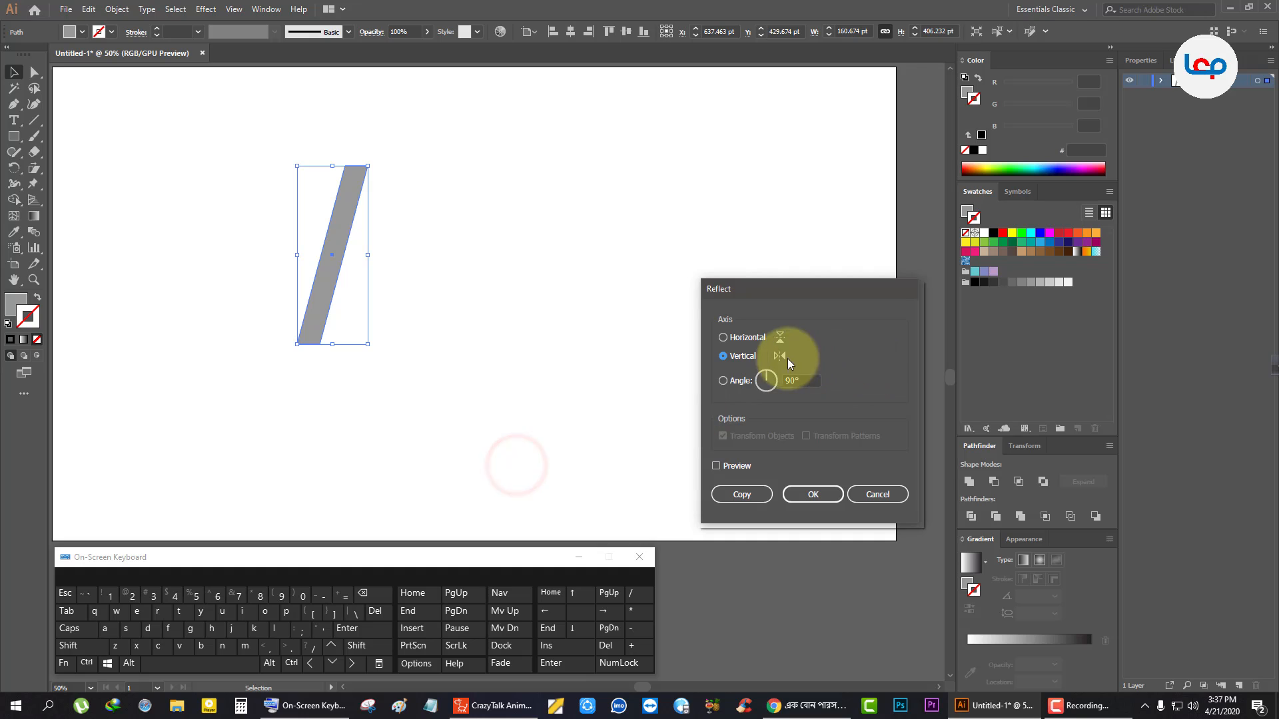
{"action": "left_click", "coordinate": [737, 465]}
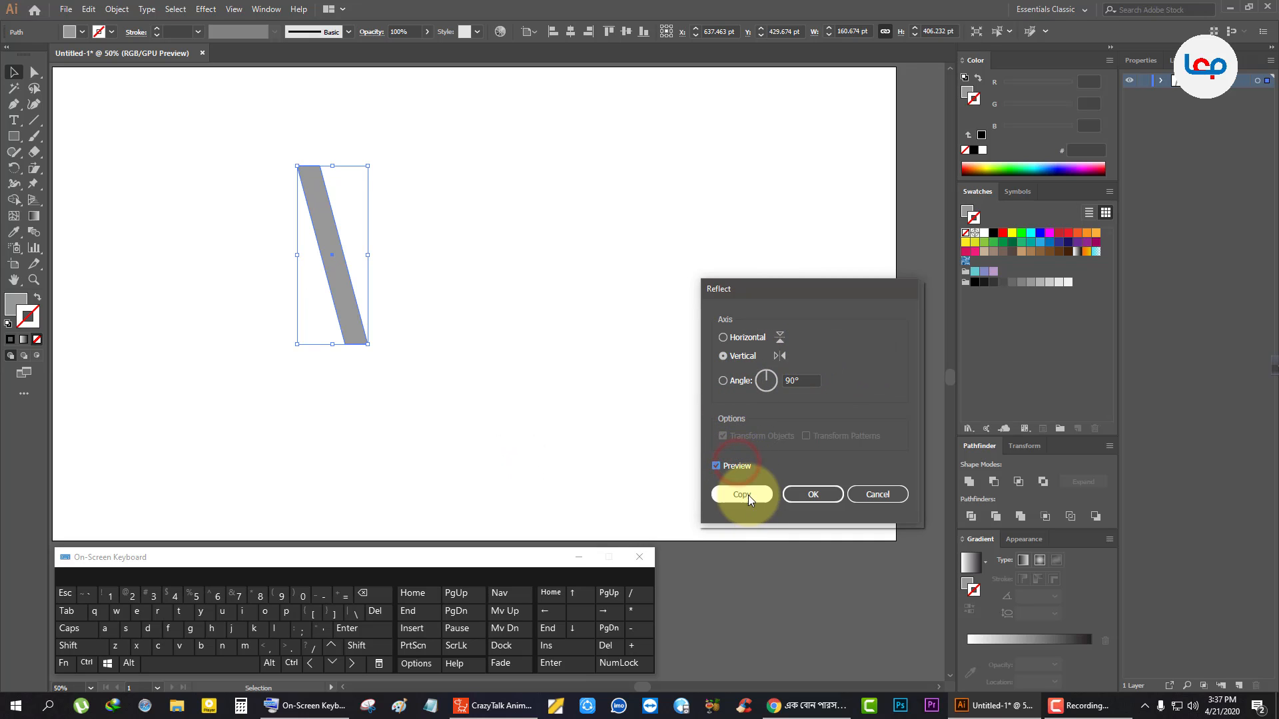
{"action": "left_click", "coordinate": [748, 494]}
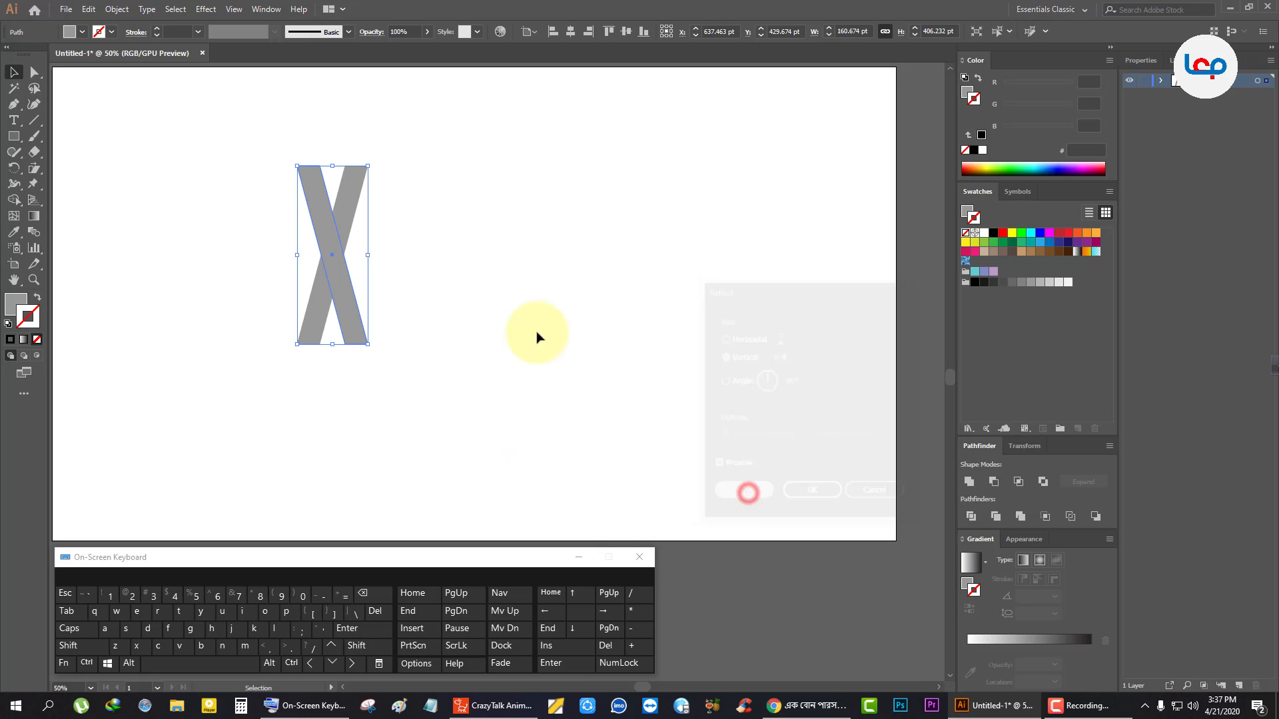
{"action": "left_click", "coordinate": [1012, 283]}
{"action": "left_click", "coordinate": [477, 244]}
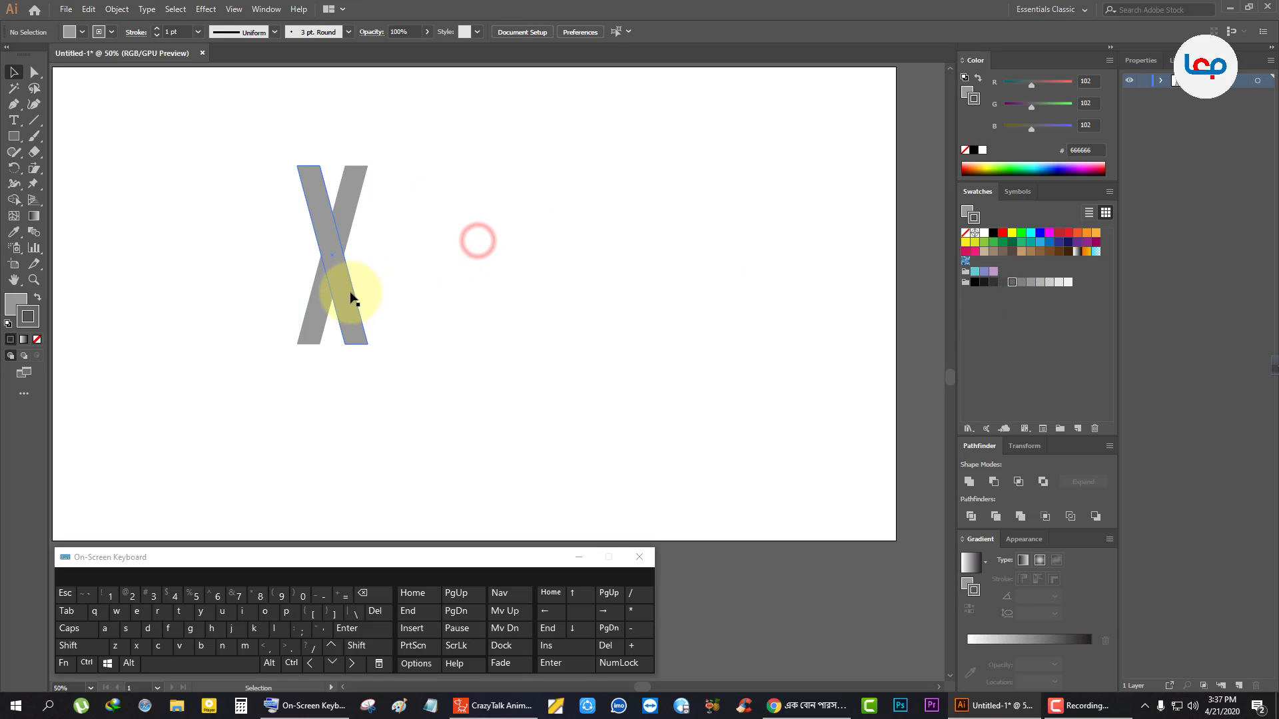
{"action": "left_click", "coordinate": [346, 294]}
{"action": "left_click", "coordinate": [36, 341]}
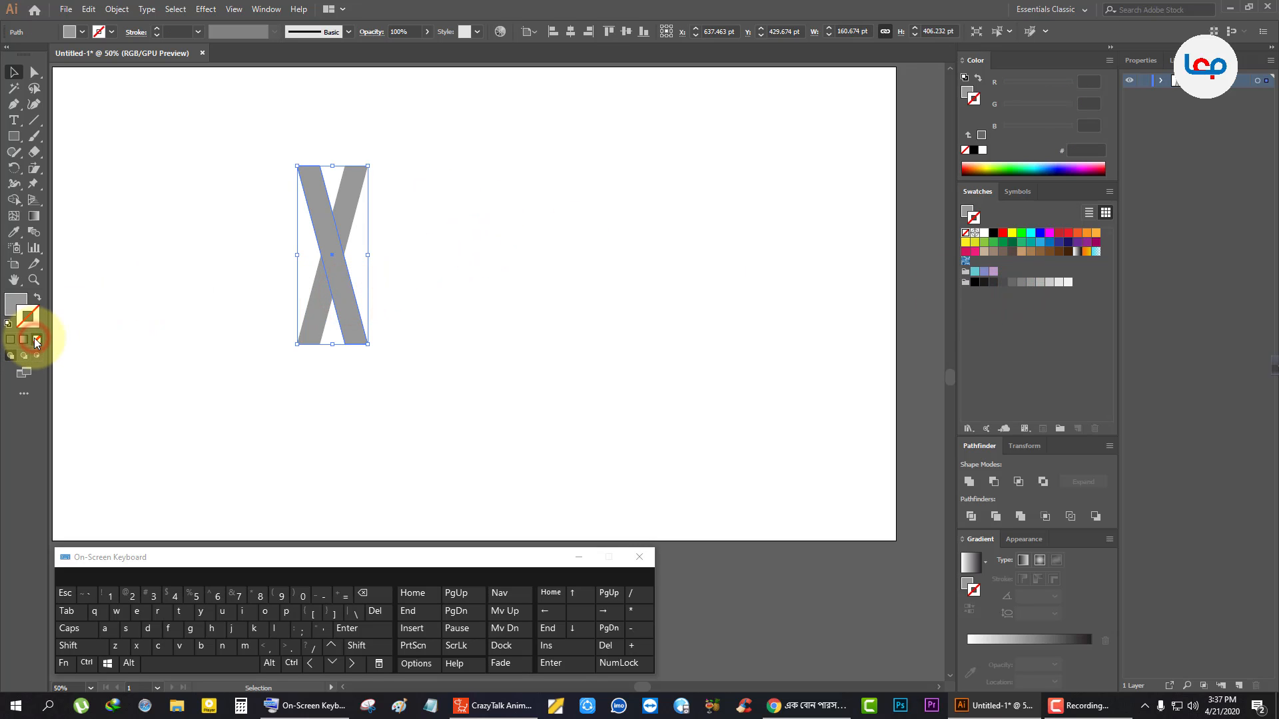
{"action": "left_click", "coordinate": [131, 304]}
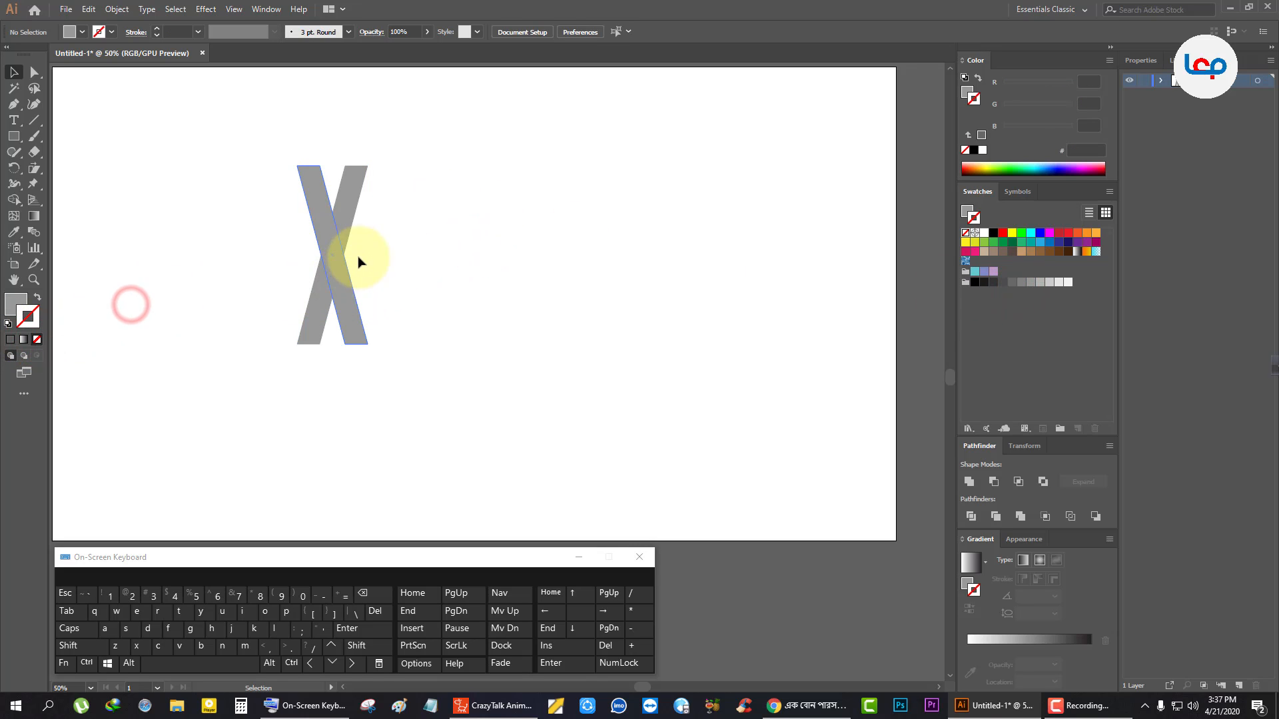
Move the reflected bar about 109 pt straight right so its top edge coincides with the other bar's top.
{"action": "left_click", "coordinate": [325, 223]}
{"action": "scroll", "coordinate": [375, 185], "scroll_direction": "up", "scroll_amount": 2}
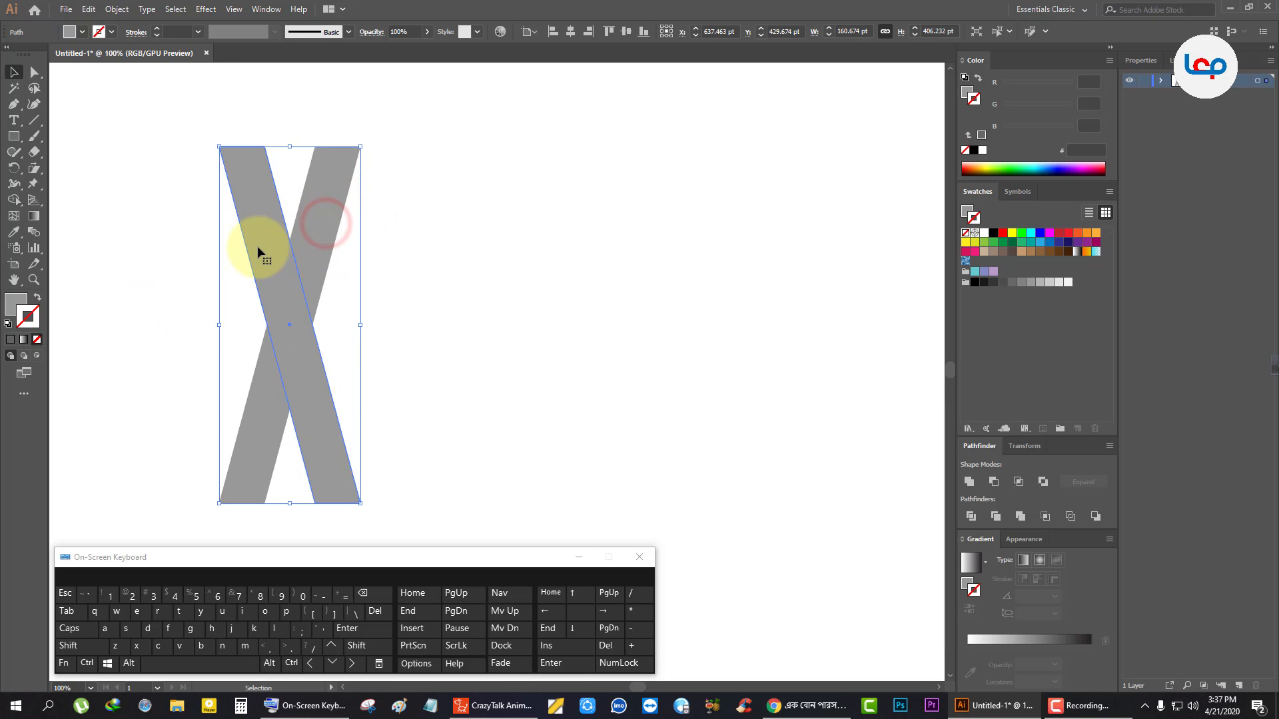
{"action": "left_click_drag", "start_coordinate": [257, 246], "coordinate": [353, 250]}
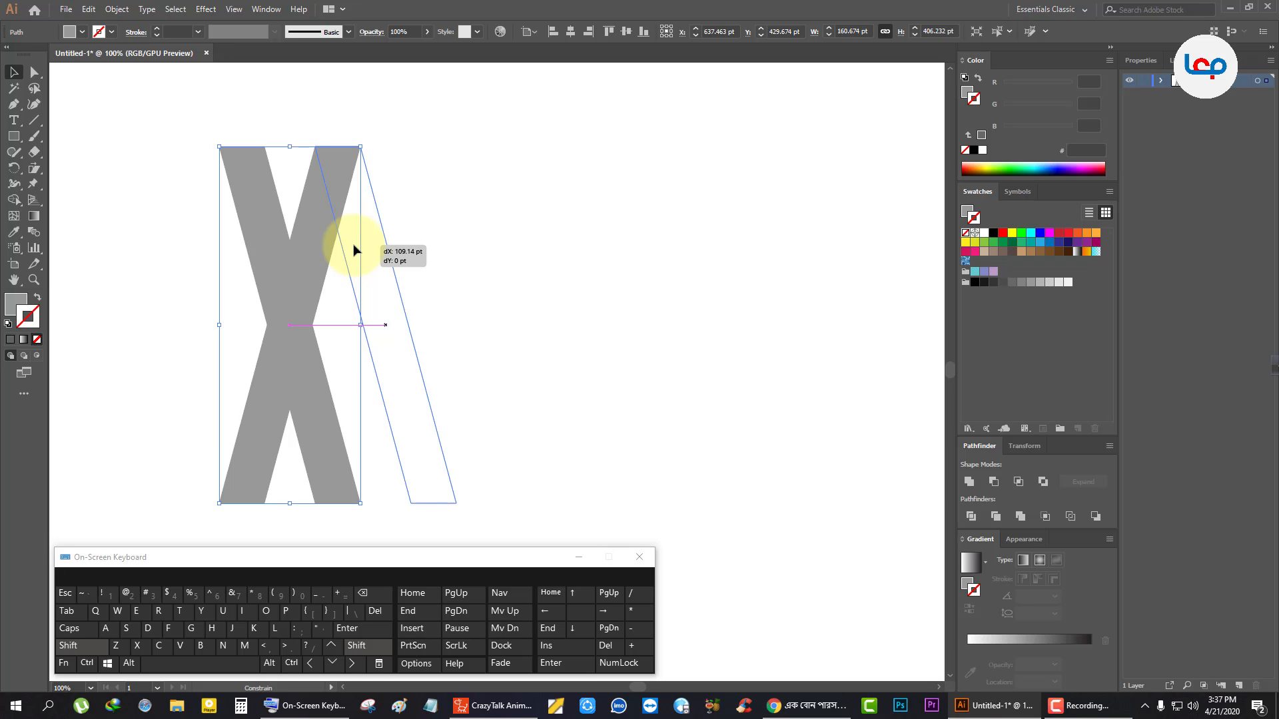
{"action": "left_click_drag", "start_coordinate": [353, 250], "coordinate": [353, 250]}
{"action": "key", "text": "ctrl+z"}
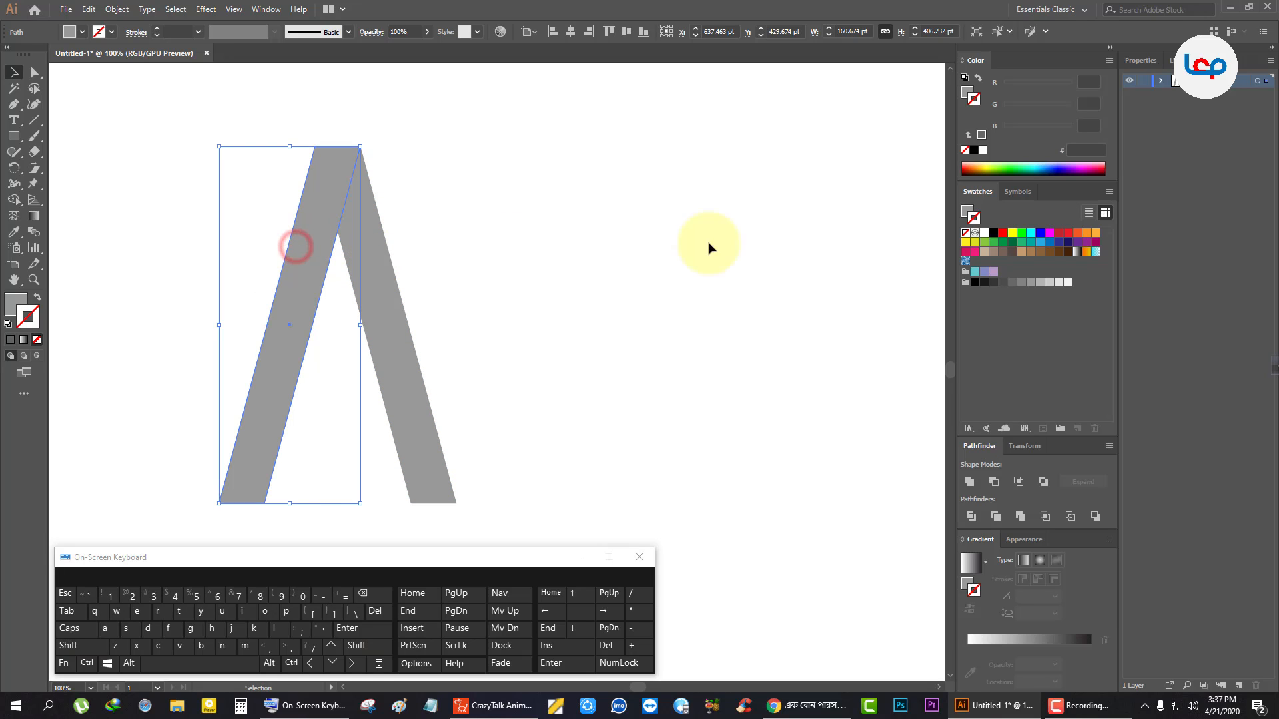
{"action": "left_click", "coordinate": [1021, 283]}
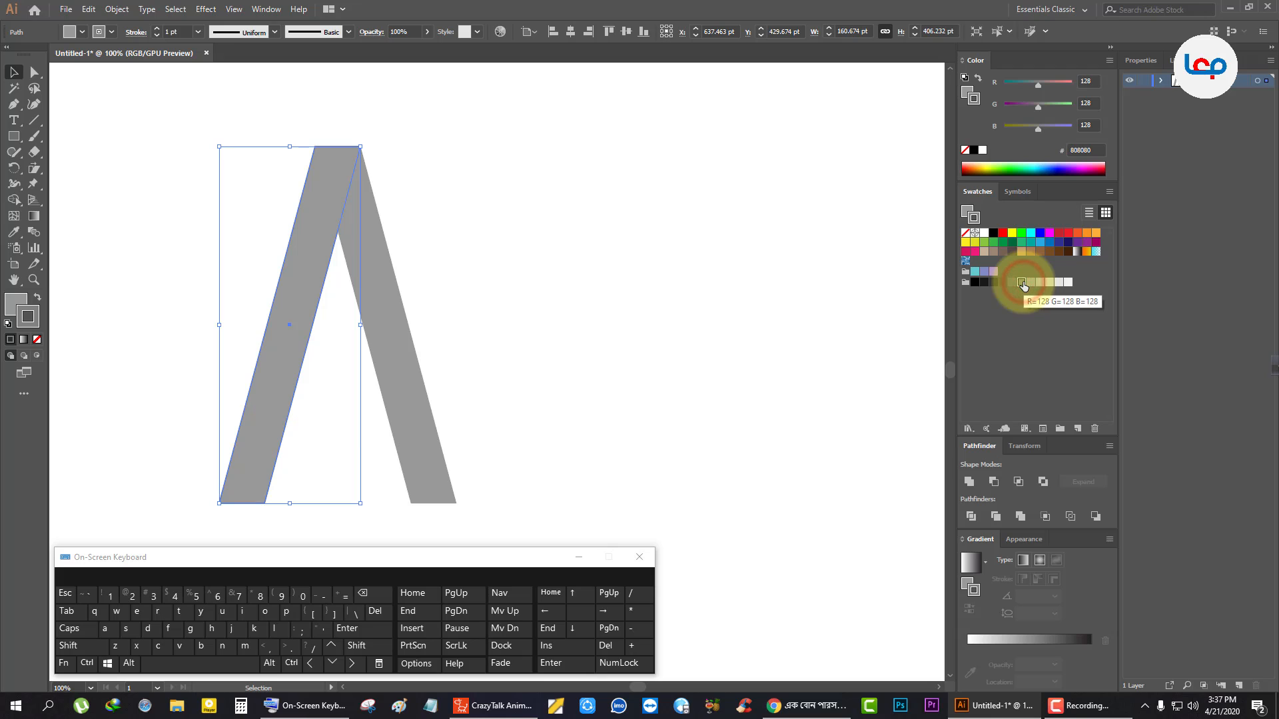
{"action": "left_click", "coordinate": [36, 340]}
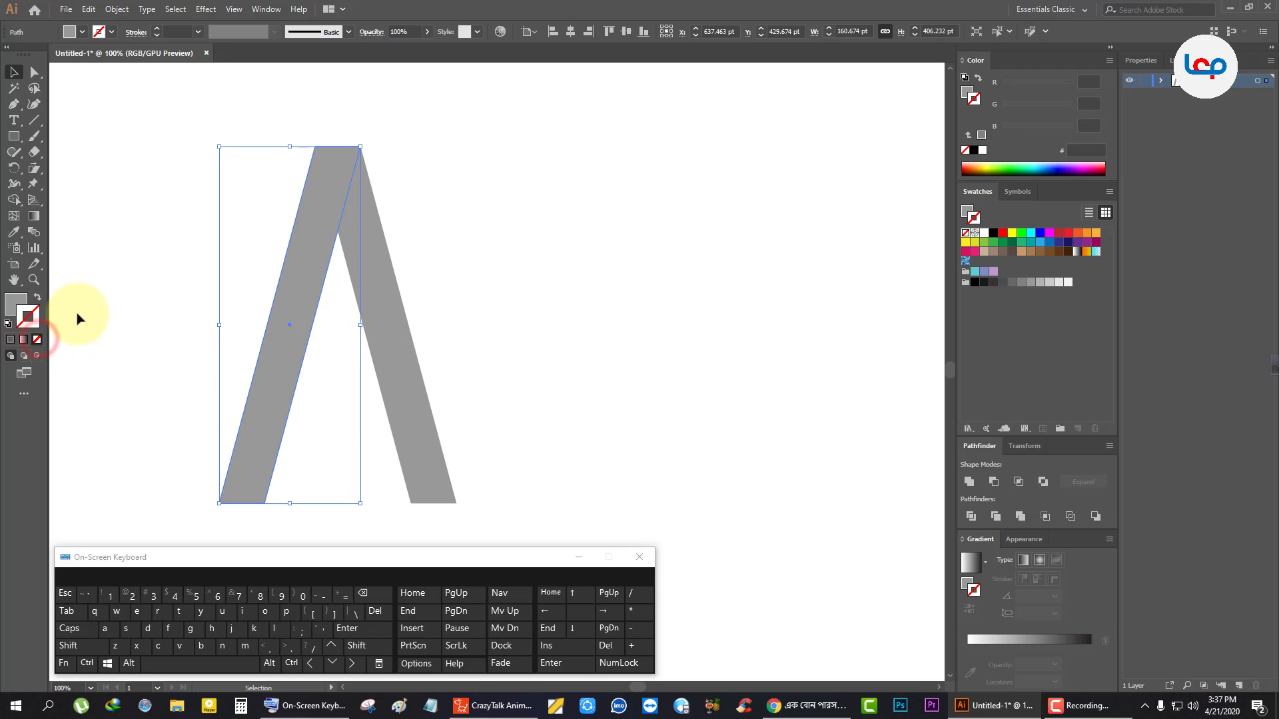
{"action": "left_click", "coordinate": [140, 210]}
Fill the left slanted bar with dark grey 666666 and bring it to the front.
{"action": "left_click", "coordinate": [309, 294]}
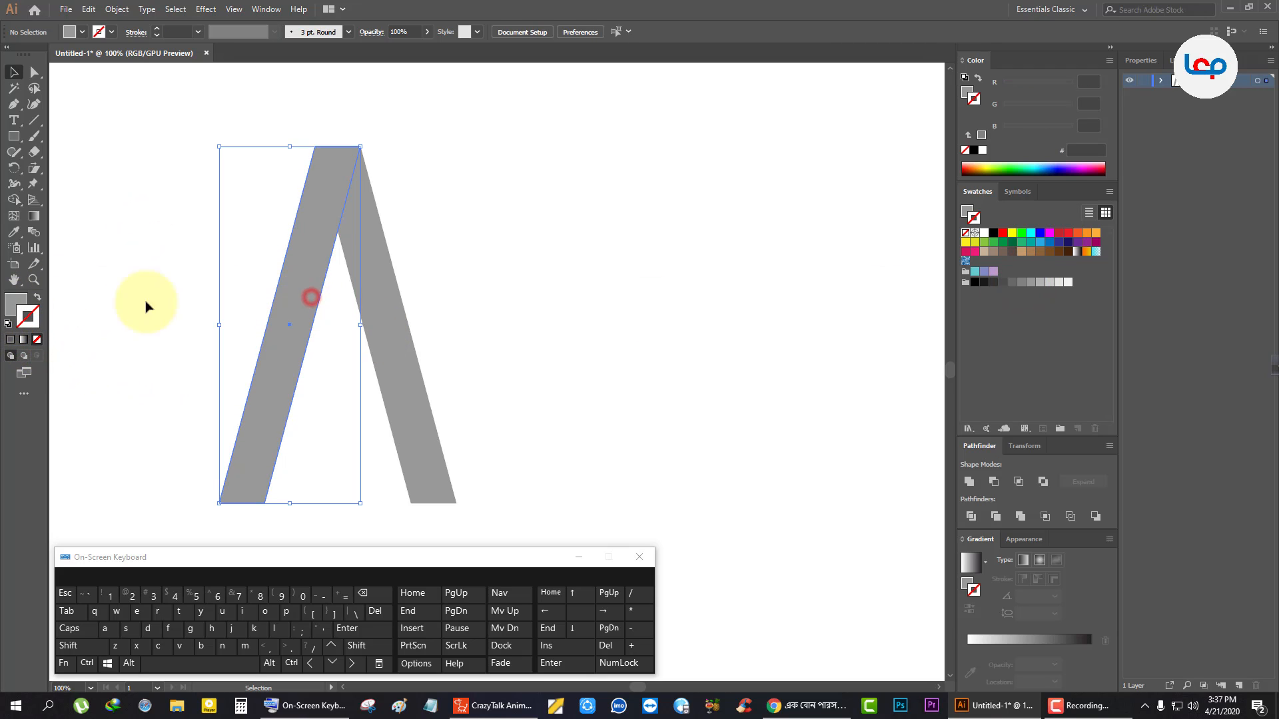
{"action": "left_click", "coordinate": [13, 306]}
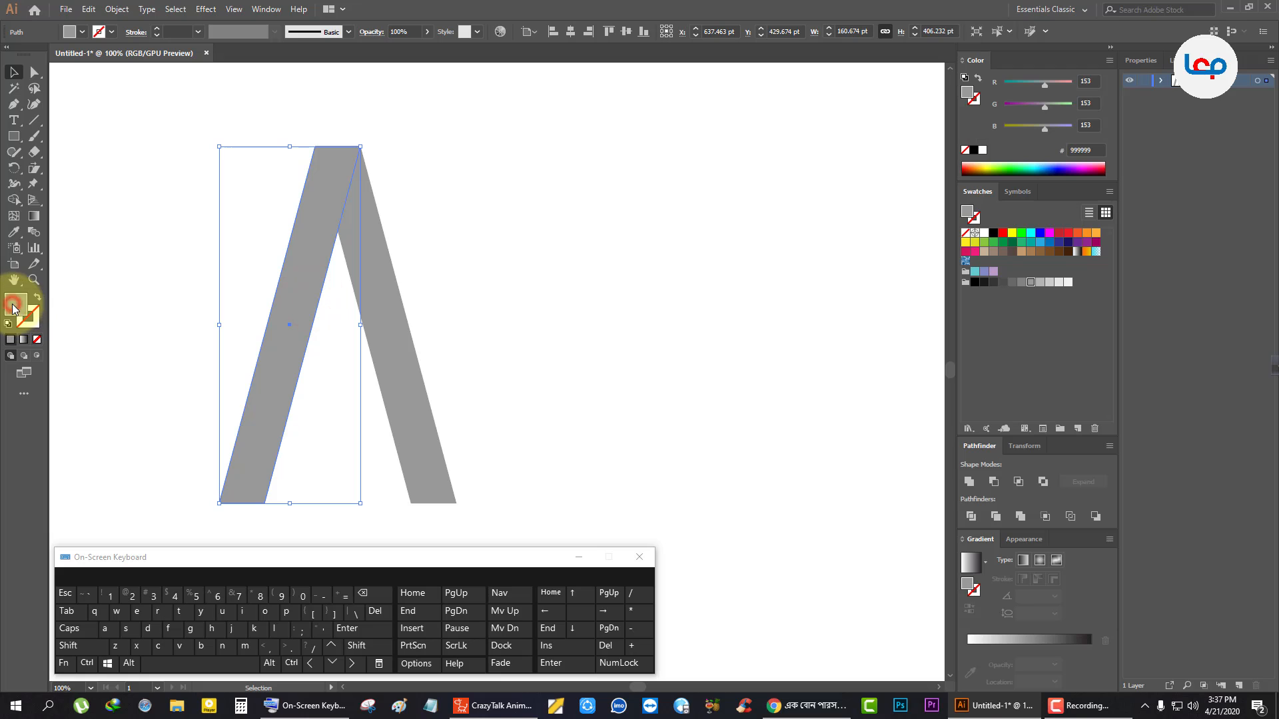
{"action": "left_click", "coordinate": [1013, 283]}
{"action": "left_click", "coordinate": [1012, 284]}
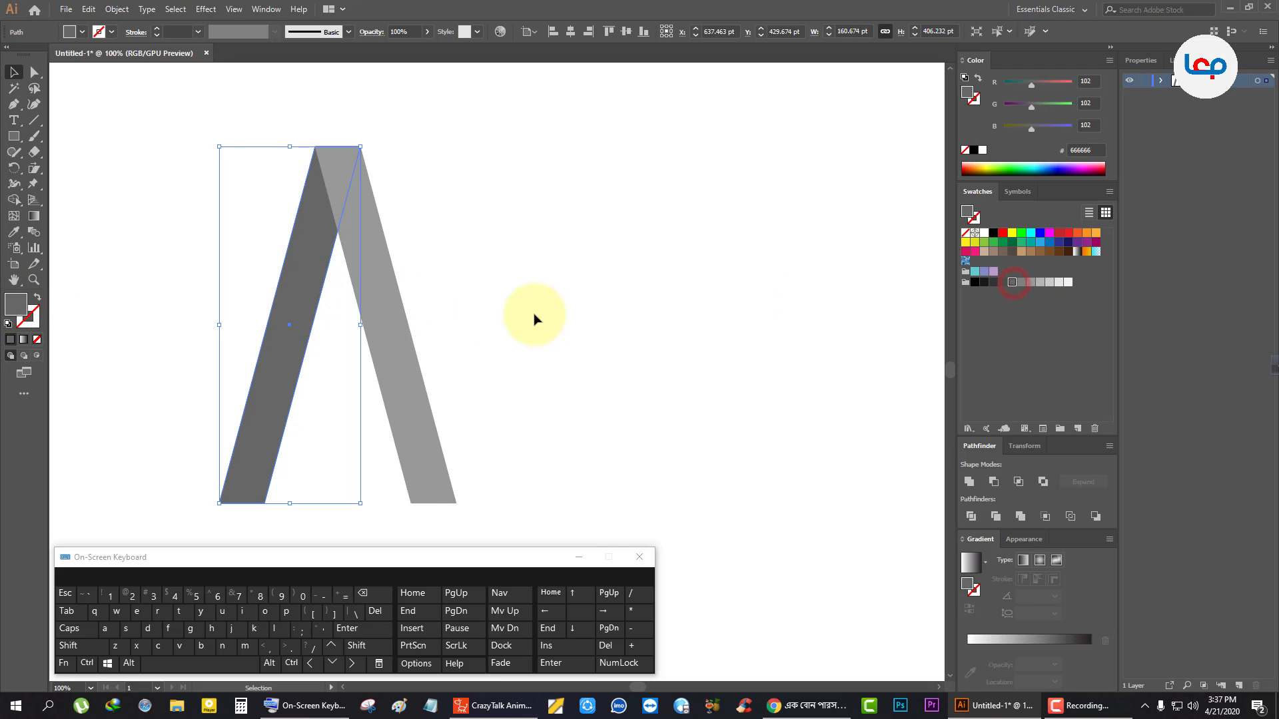
{"action": "right_click", "coordinate": [298, 282]}
{"action": "left_click", "coordinate": [399, 493]}
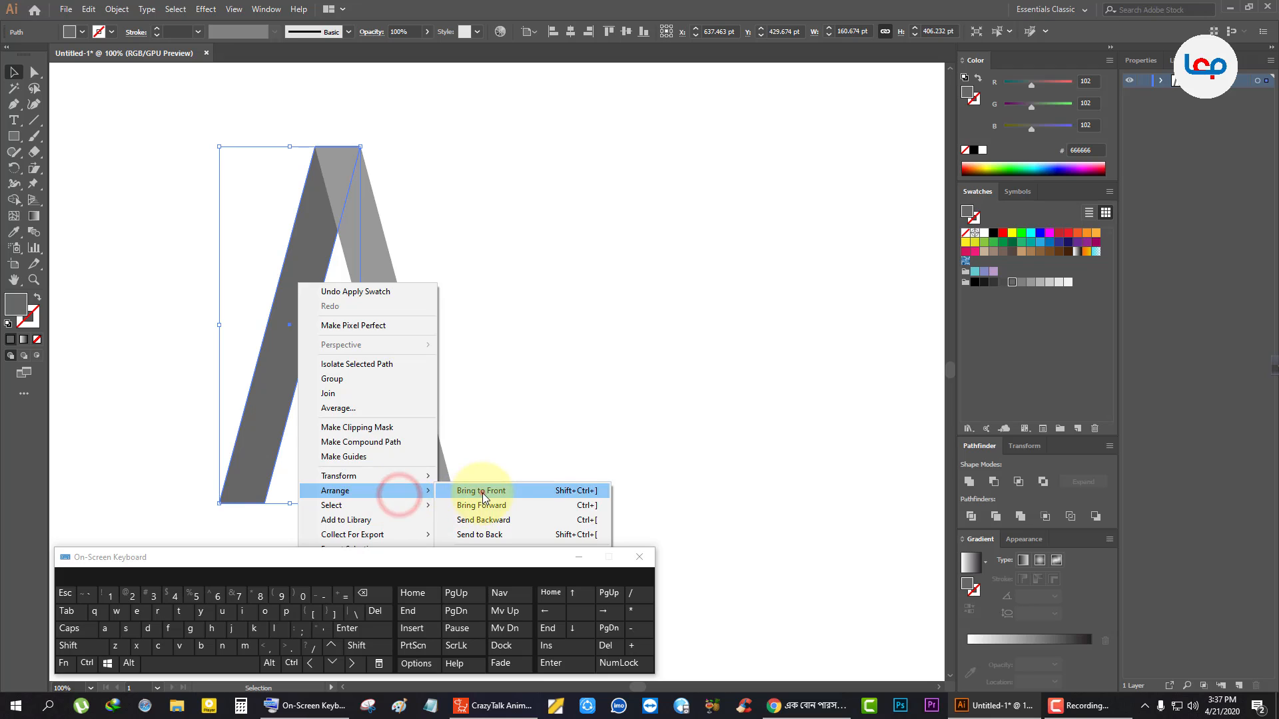
{"action": "left_click", "coordinate": [481, 492]}
{"action": "left_click", "coordinate": [524, 353]}
Check the joint at the top of the two bars, then group both bars together.
{"action": "scroll", "coordinate": [394, 162], "scroll_direction": "up", "scroll_amount": 8}
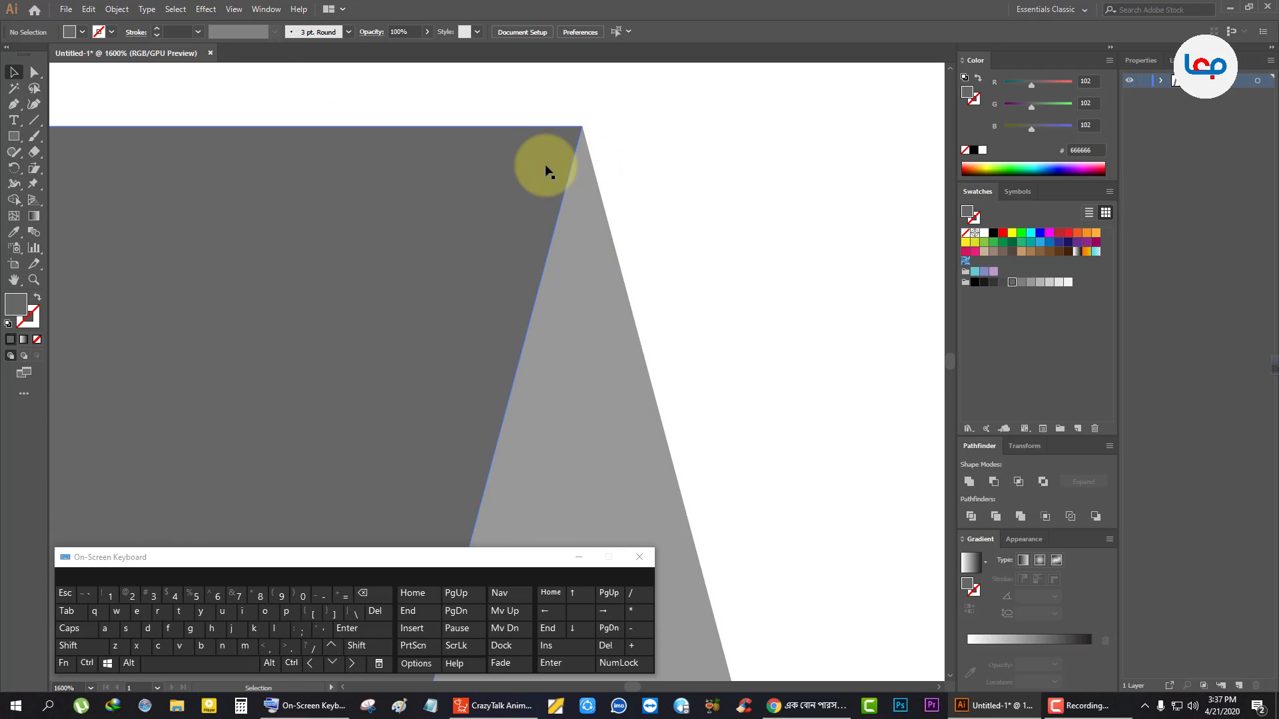
{"action": "left_click_drag", "start_coordinate": [622, 135], "coordinate": [485, 187]}
{"action": "scroll", "coordinate": [506, 186], "scroll_direction": "down", "scroll_amount": 10}
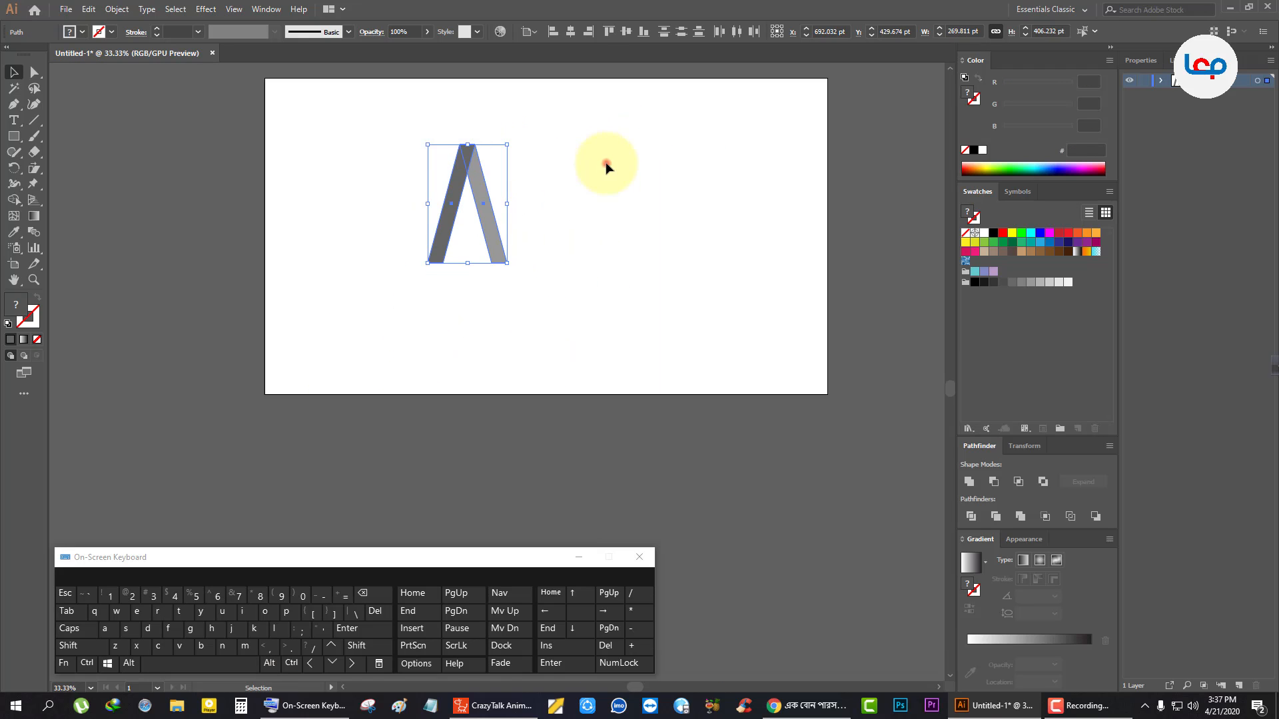
{"action": "left_click", "coordinate": [606, 163]}
{"action": "scroll", "coordinate": [518, 156], "scroll_direction": "up", "scroll_amount": 2}
{"action": "scroll", "coordinate": [519, 157], "scroll_direction": "up", "scroll_amount": 1}
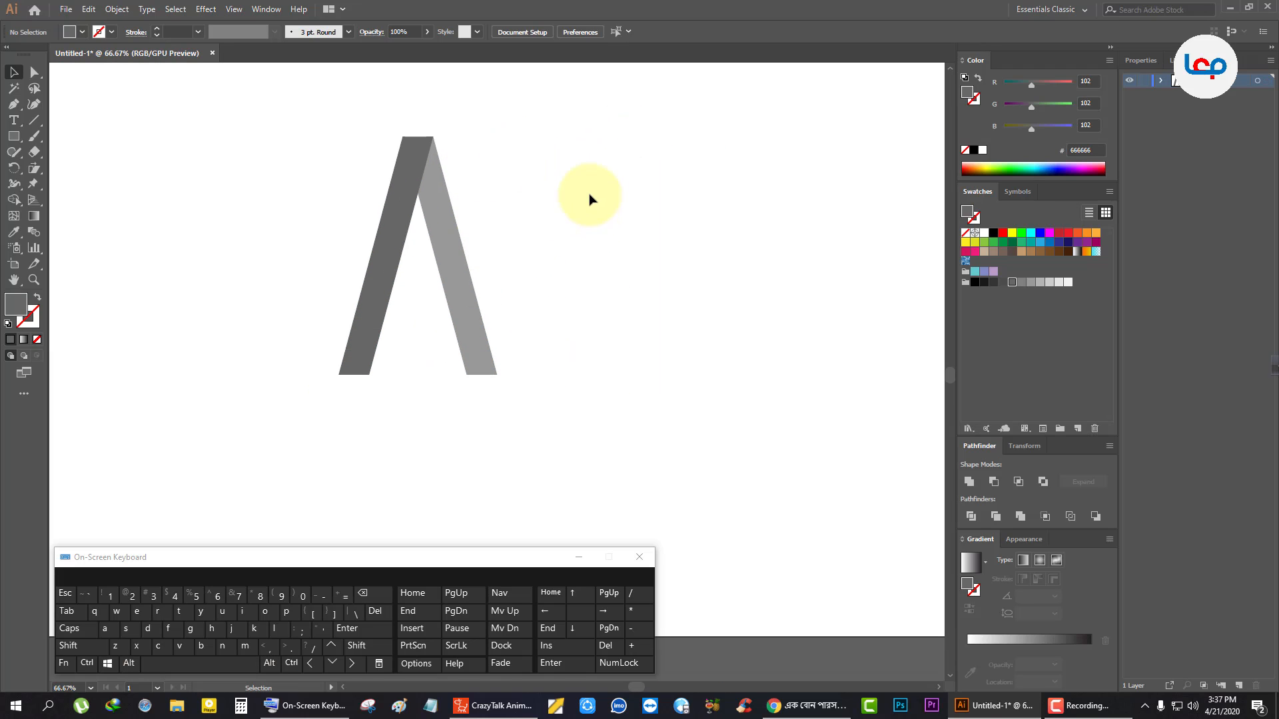
{"action": "left_click_drag", "start_coordinate": [571, 203], "coordinate": [391, 226]}
{"action": "right_click", "coordinate": [393, 225]}
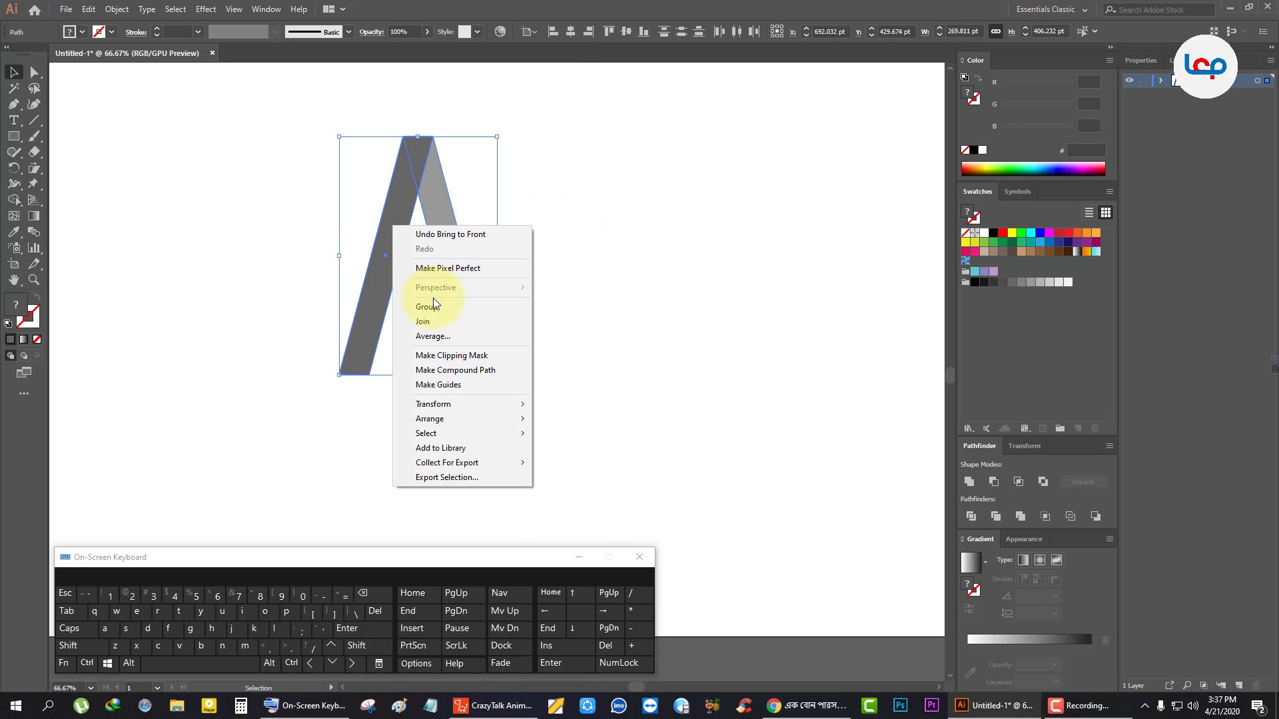
{"action": "left_click", "coordinate": [437, 308]}
Create a vertically reflected copy of the group and move it about 218 pt right, overlapping the inner legs' bottom ends exactly.
{"action": "right_click", "coordinate": [394, 230]}
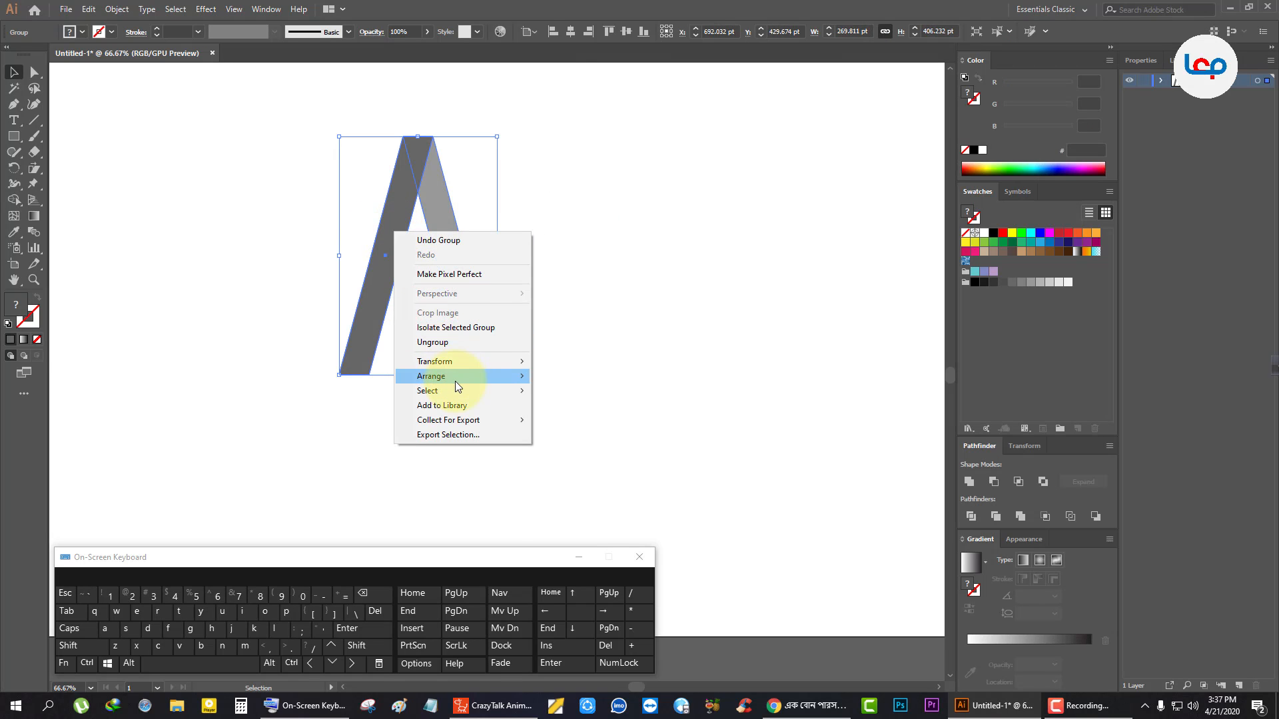
{"action": "mouse_move", "coordinate": [462, 365]}
{"action": "left_click", "coordinate": [570, 410]}
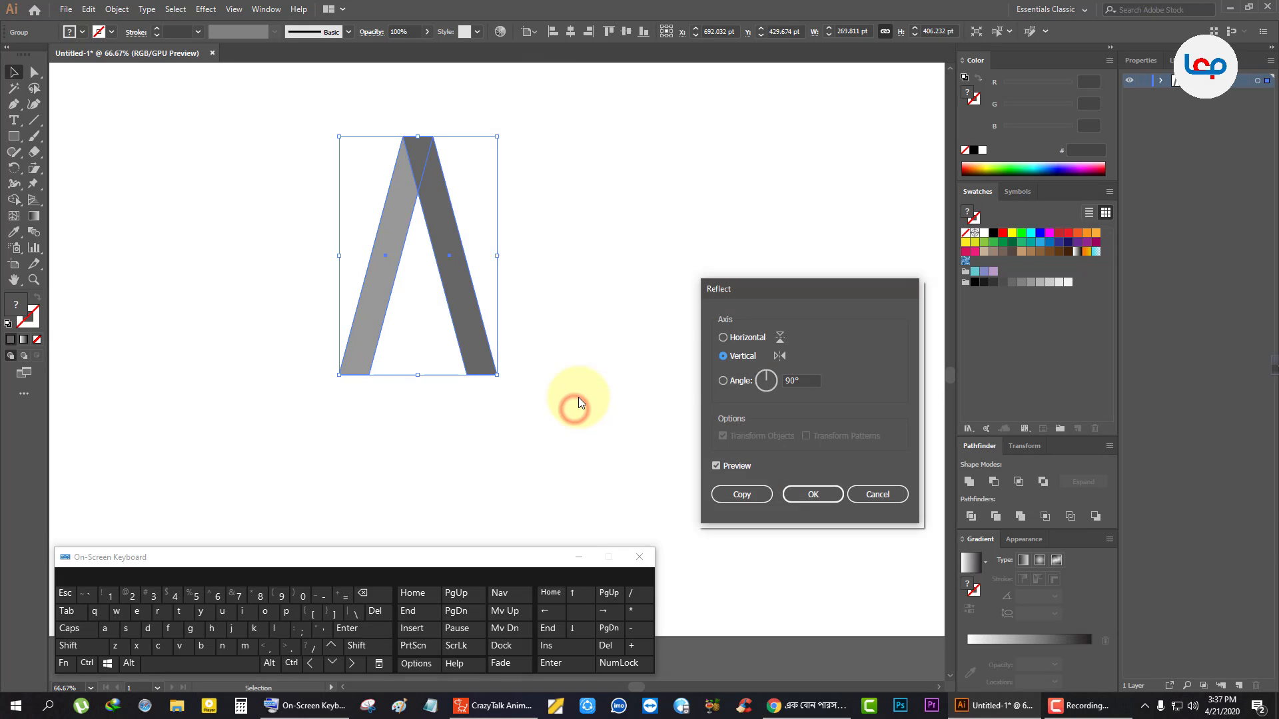
{"action": "left_click", "coordinate": [735, 497]}
{"action": "left_click_drag", "start_coordinate": [472, 342], "coordinate": [623, 338]}
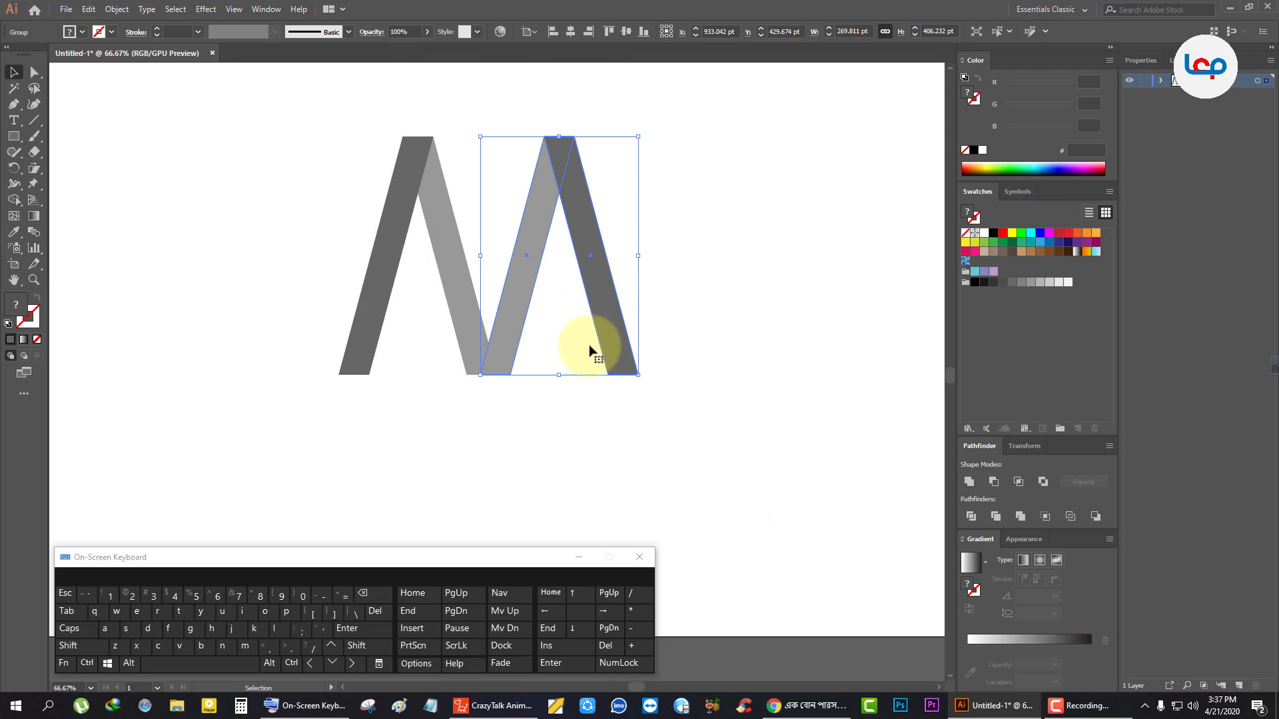
{"action": "scroll", "coordinate": [508, 346], "scroll_direction": "up", "scroll_amount": 3}
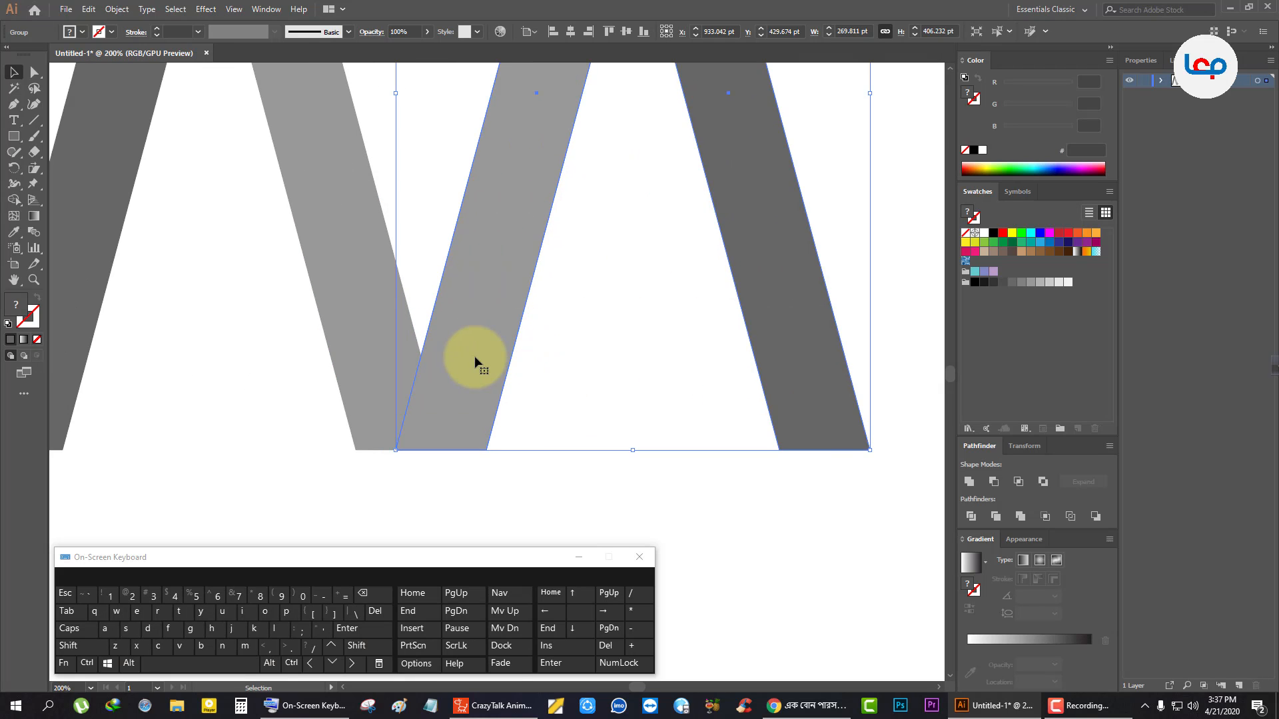
{"action": "left_click_drag", "start_coordinate": [479, 358], "coordinate": [439, 358]}
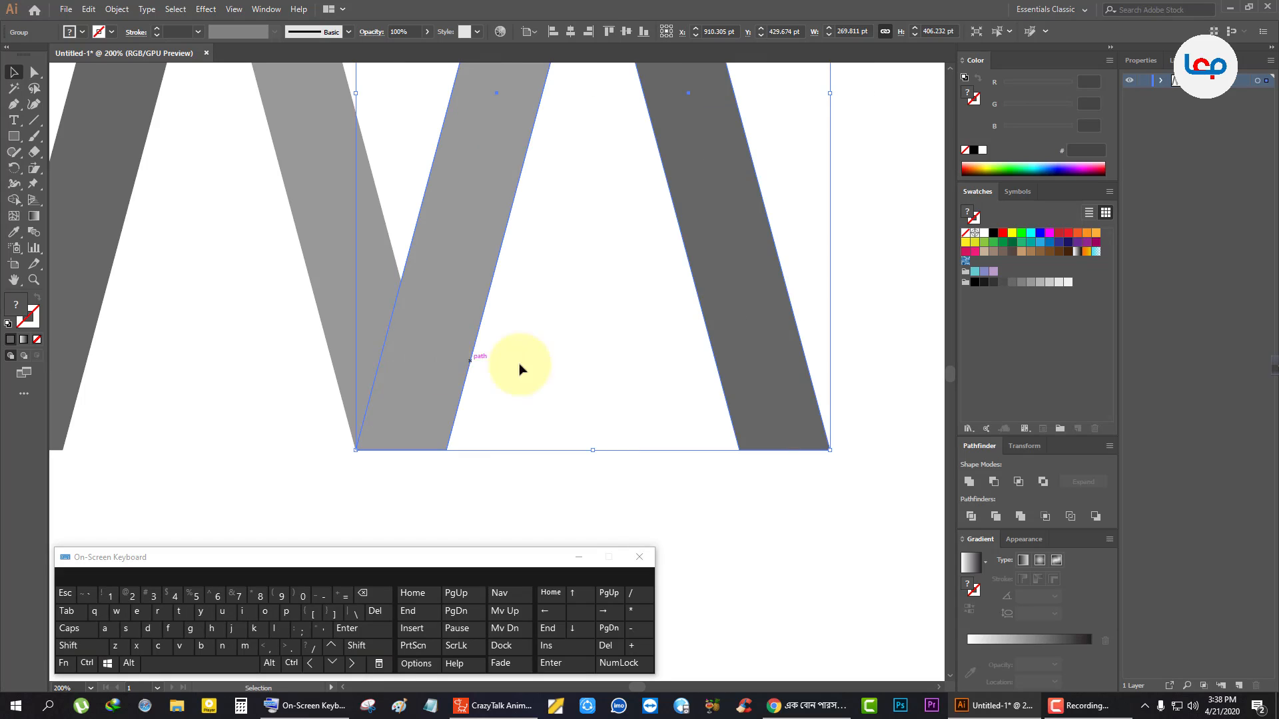
Check the overlap at the bottom of the two inner legs, then ungroup the right pair of bars.
{"action": "left_click", "coordinate": [550, 366]}
{"action": "left_click_drag", "start_coordinate": [314, 405], "coordinate": [417, 458]}
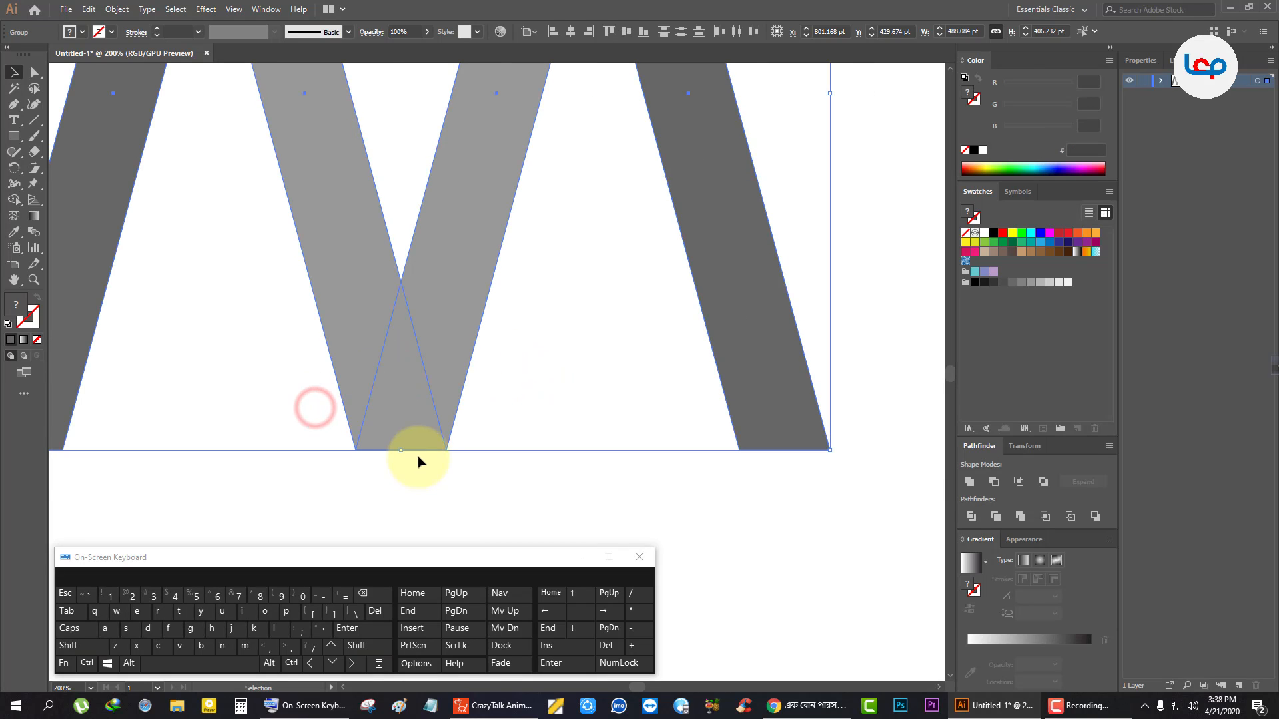
{"action": "scroll", "coordinate": [407, 441], "scroll_direction": "up", "scroll_amount": 4}
{"action": "scroll", "coordinate": [465, 422], "scroll_direction": "down", "scroll_amount": 6}
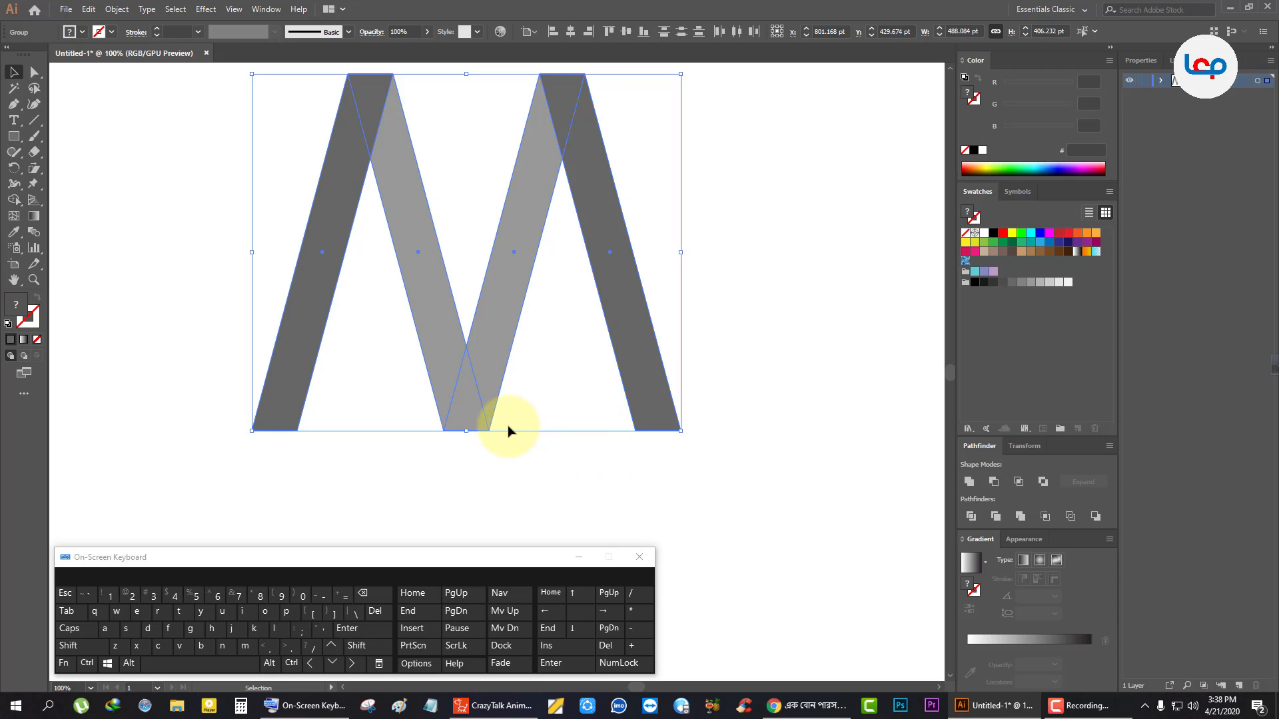
{"action": "left_click", "coordinate": [531, 449]}
{"action": "scroll", "coordinate": [451, 420], "scroll_direction": "down", "scroll_amount": 1}
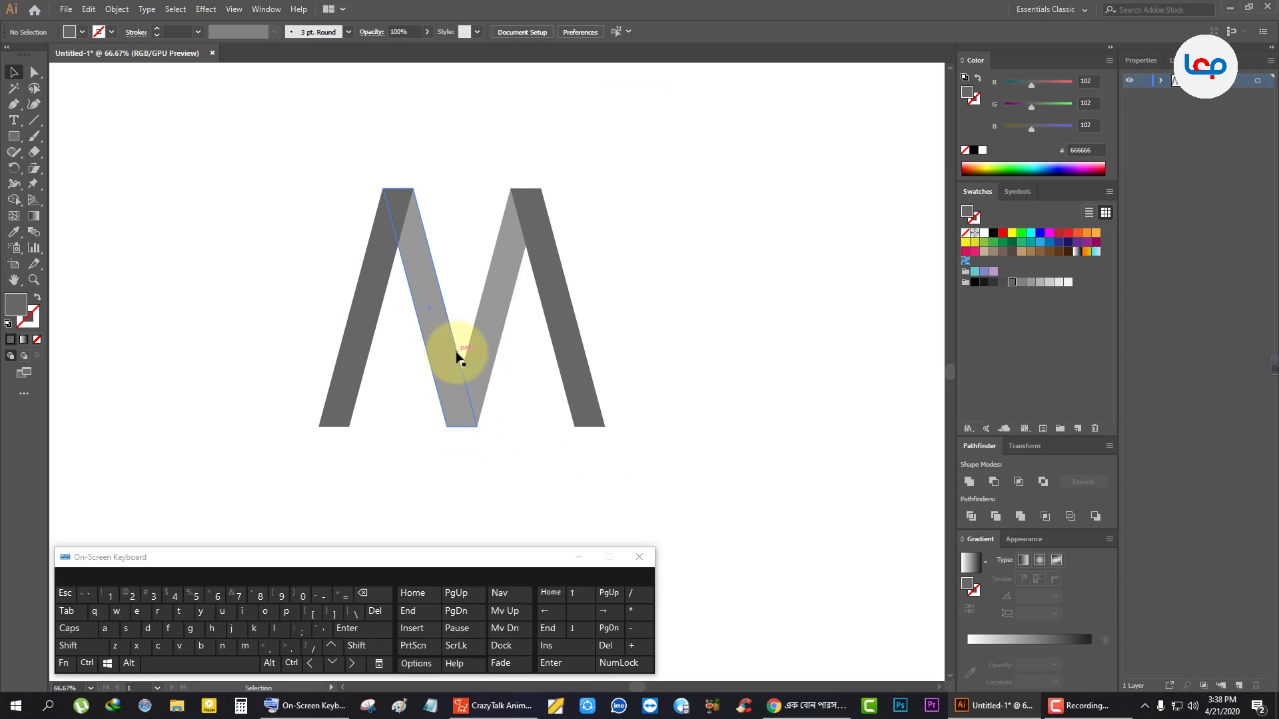
{"action": "left_click", "coordinate": [534, 264]}
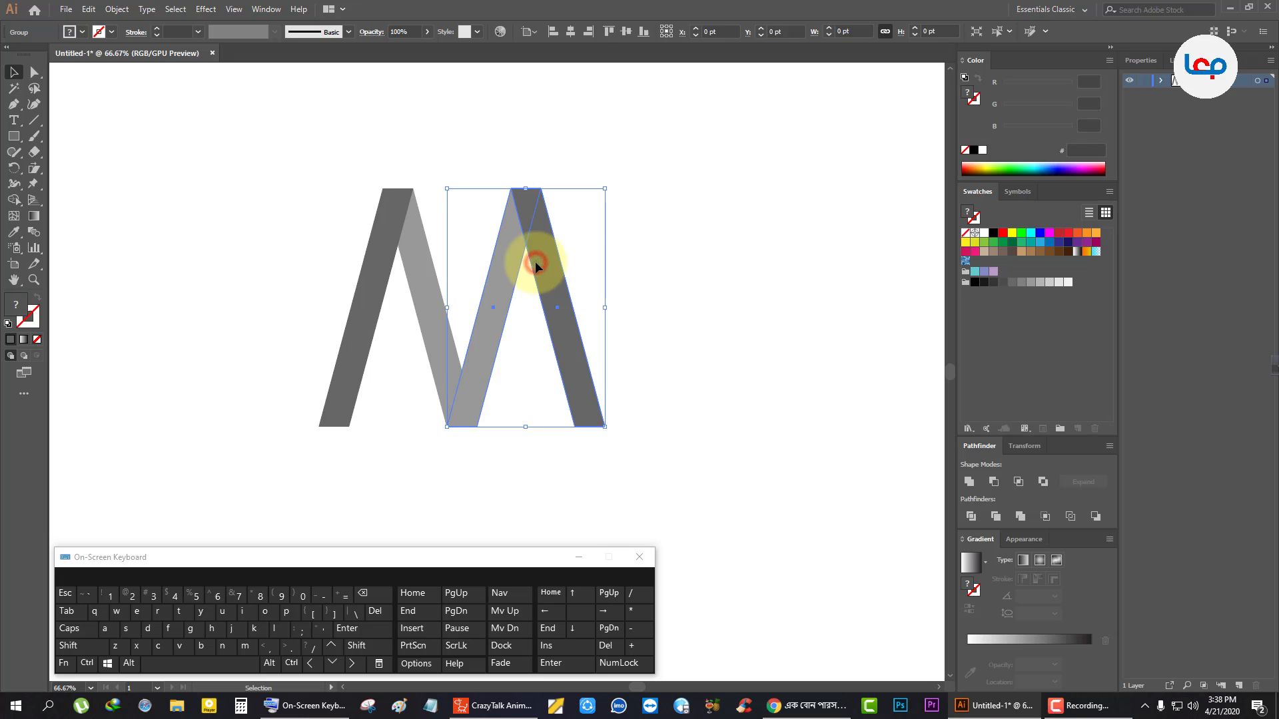
{"action": "right_click", "coordinate": [535, 264]}
{"action": "left_click", "coordinate": [576, 373]}
{"action": "left_click", "coordinate": [656, 341]}
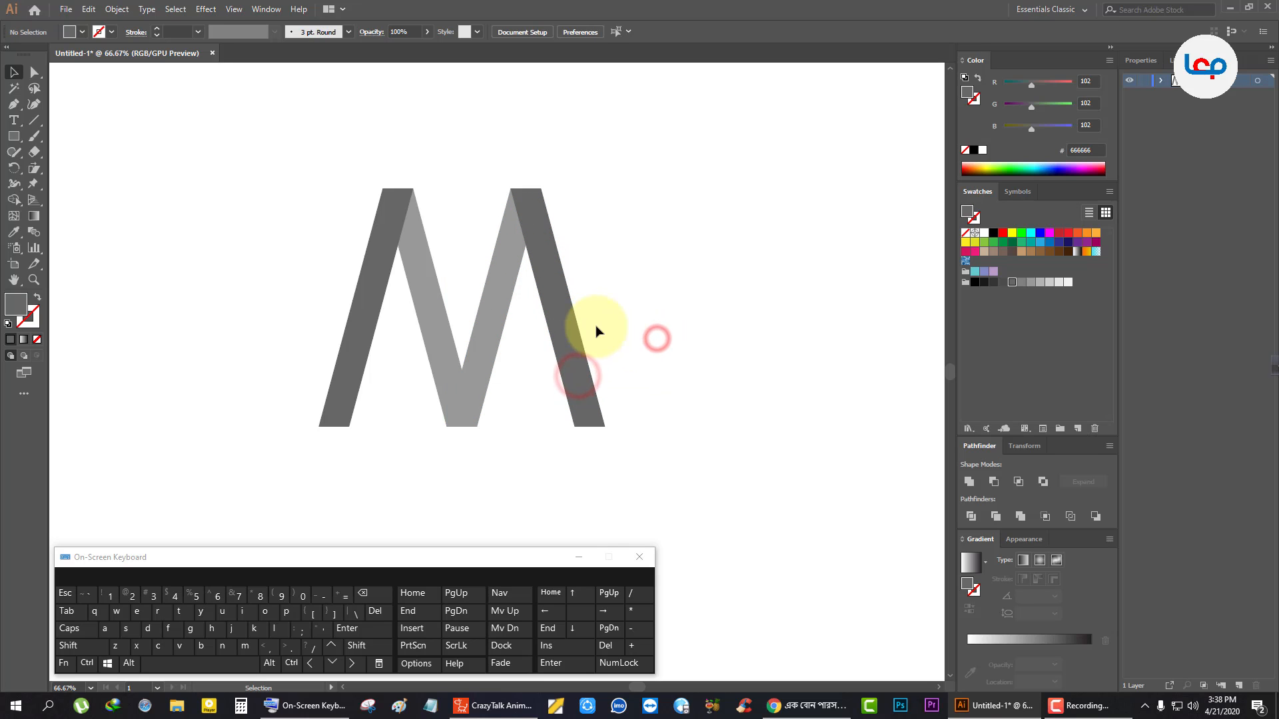
Send the dark right outer bar to the back, behind the light inner leg.
{"action": "left_click", "coordinate": [568, 319]}
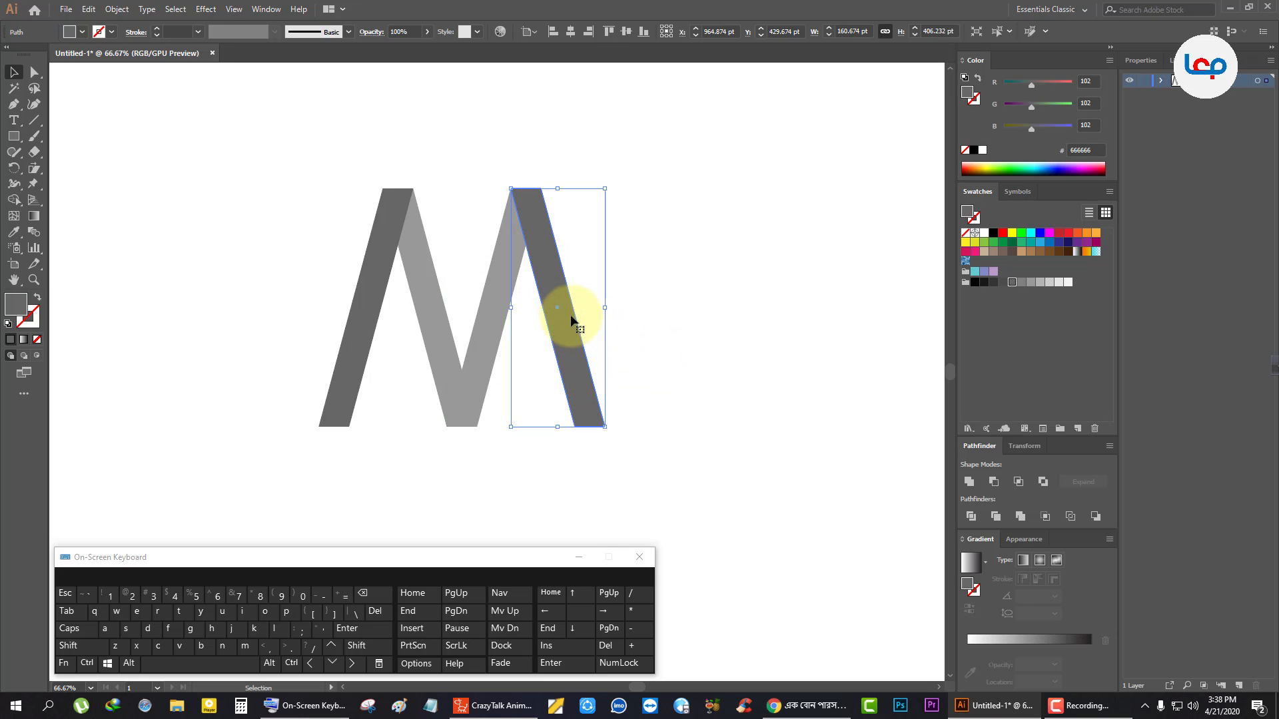
{"action": "right_click", "coordinate": [573, 324]}
{"action": "mouse_move", "coordinate": [693, 535]}
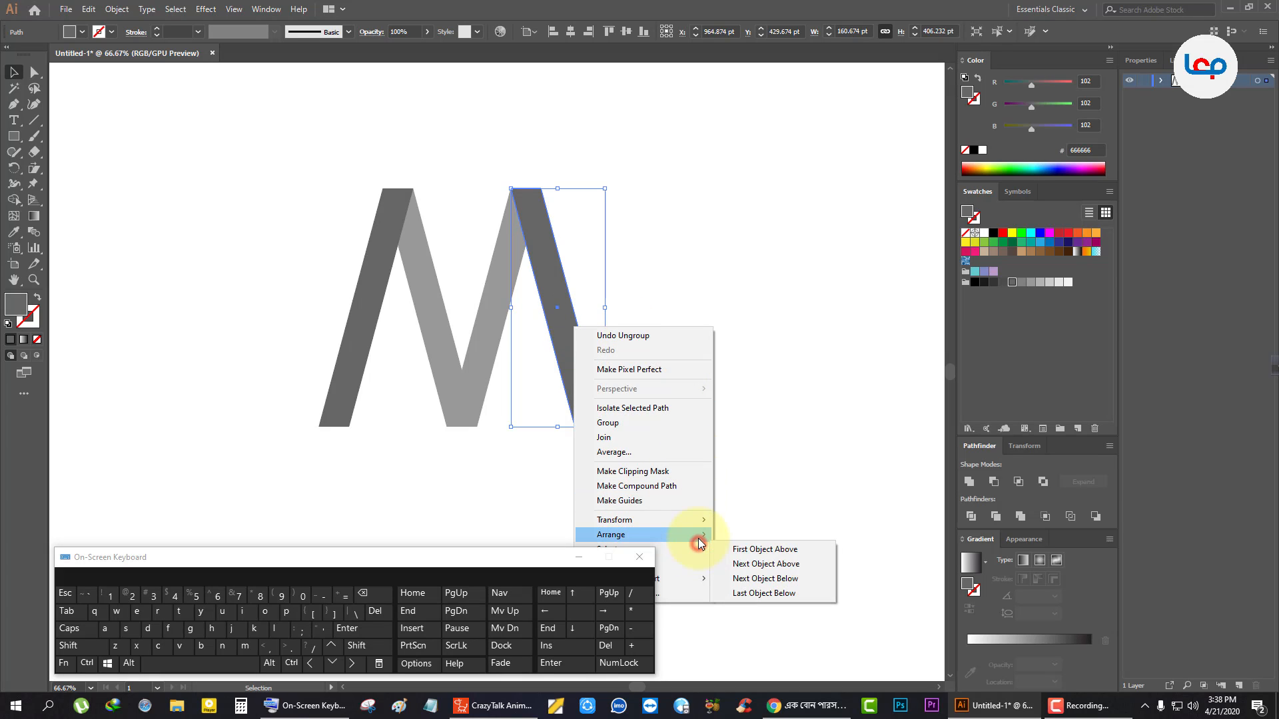
{"action": "left_click", "coordinate": [769, 577]}
{"action": "left_click", "coordinate": [726, 457]}
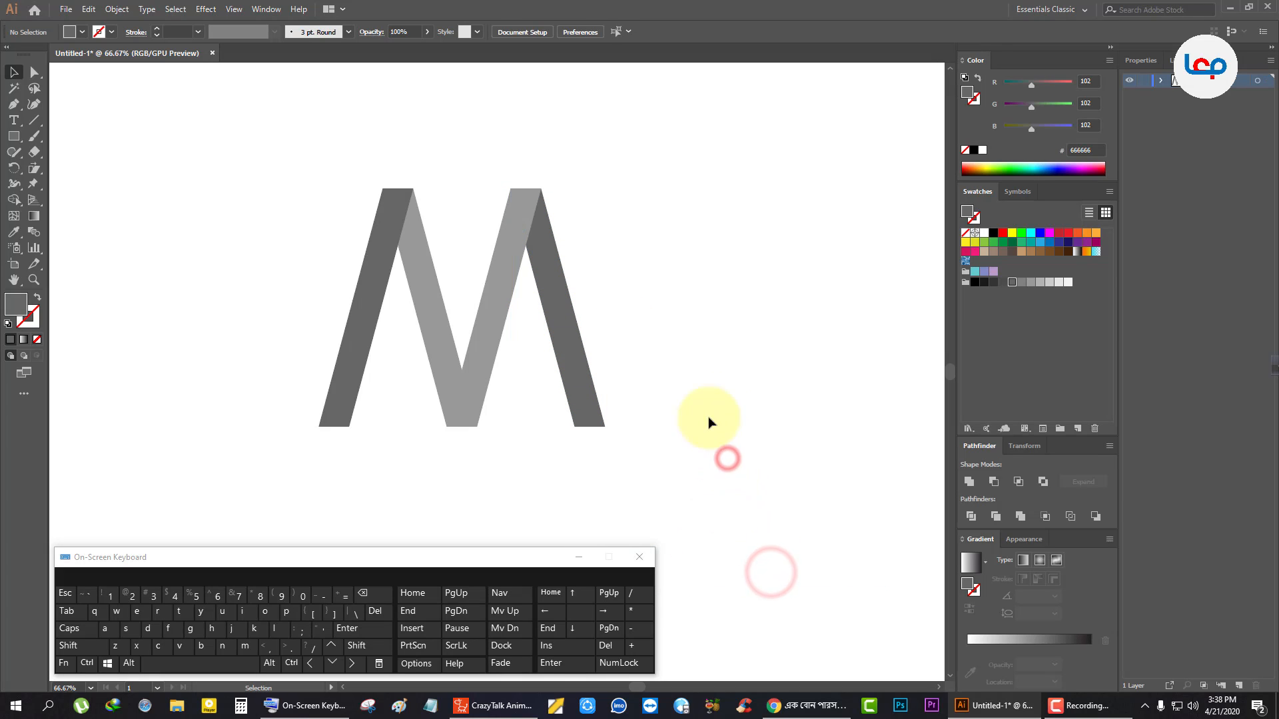
{"action": "left_click", "coordinate": [716, 403]}
{"action": "left_click", "coordinate": [643, 353]}
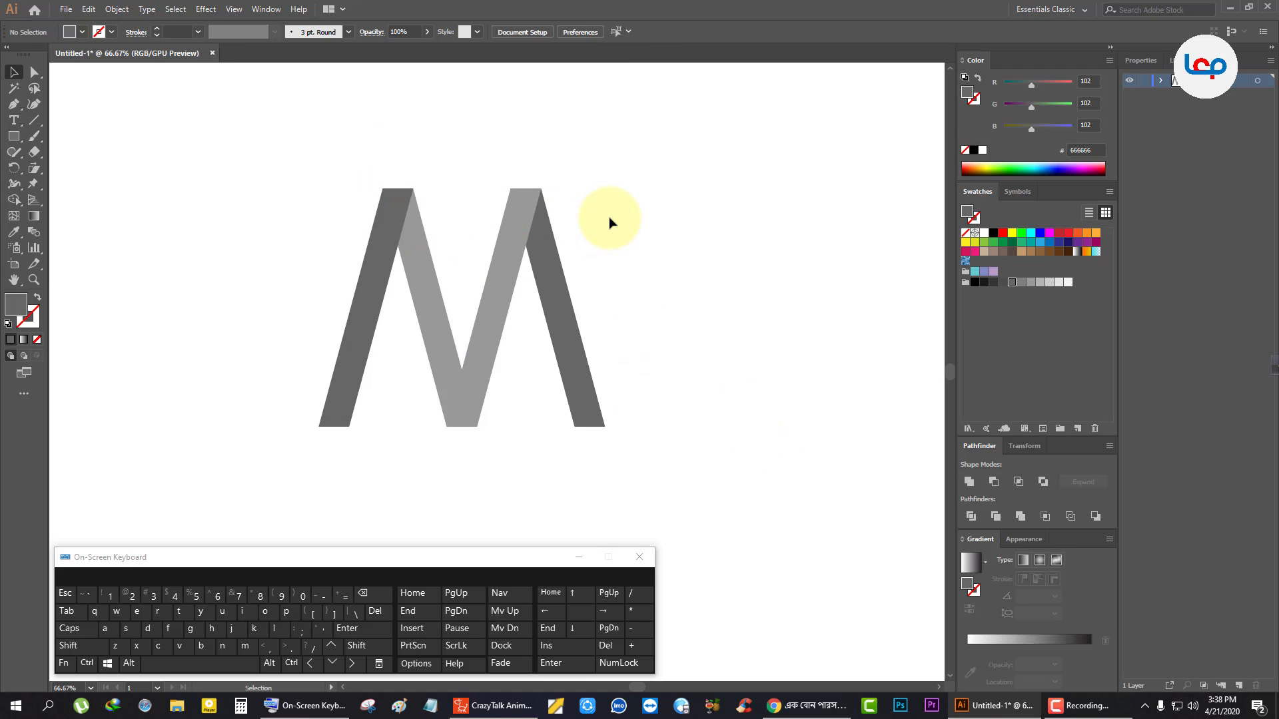
Merge the overlaps of all four bars with Shape Builder: left peak into the first leg, bottom joint into the second, right peak into the third.
{"action": "scroll", "coordinate": [542, 263], "scroll_direction": "up", "scroll_amount": 1}
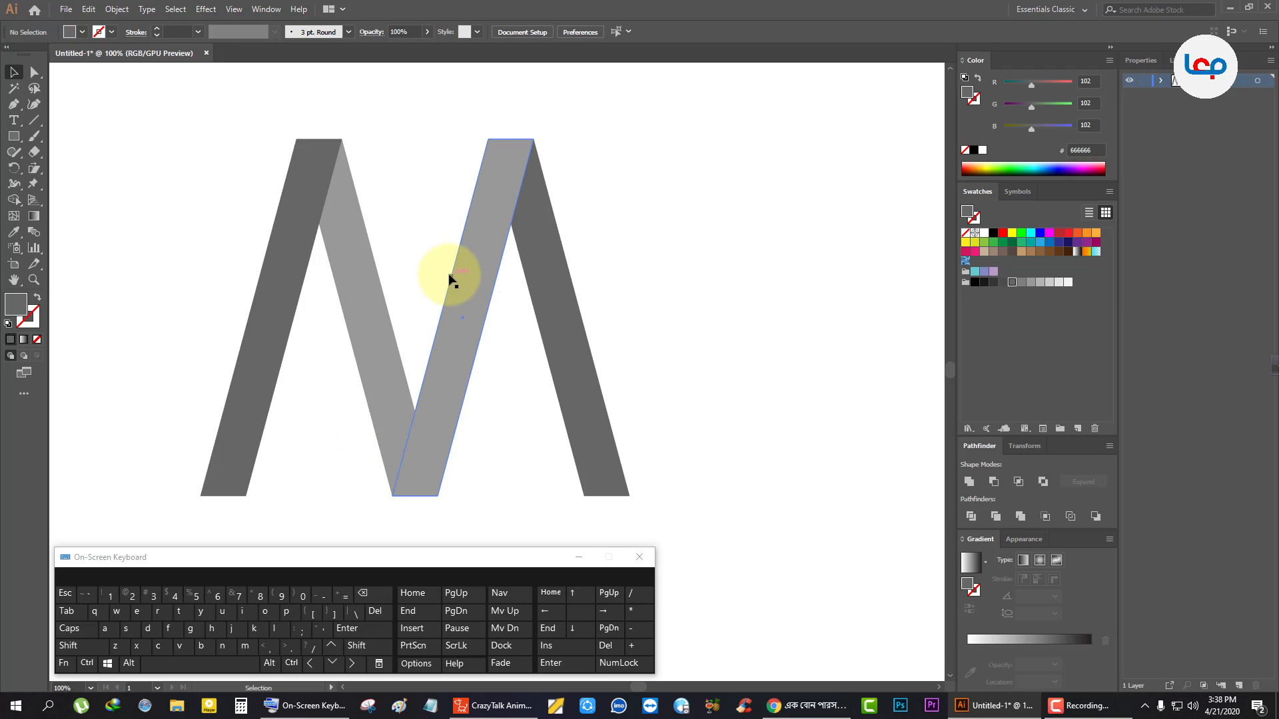
{"action": "left_click_drag", "start_coordinate": [162, 202], "coordinate": [593, 322]}
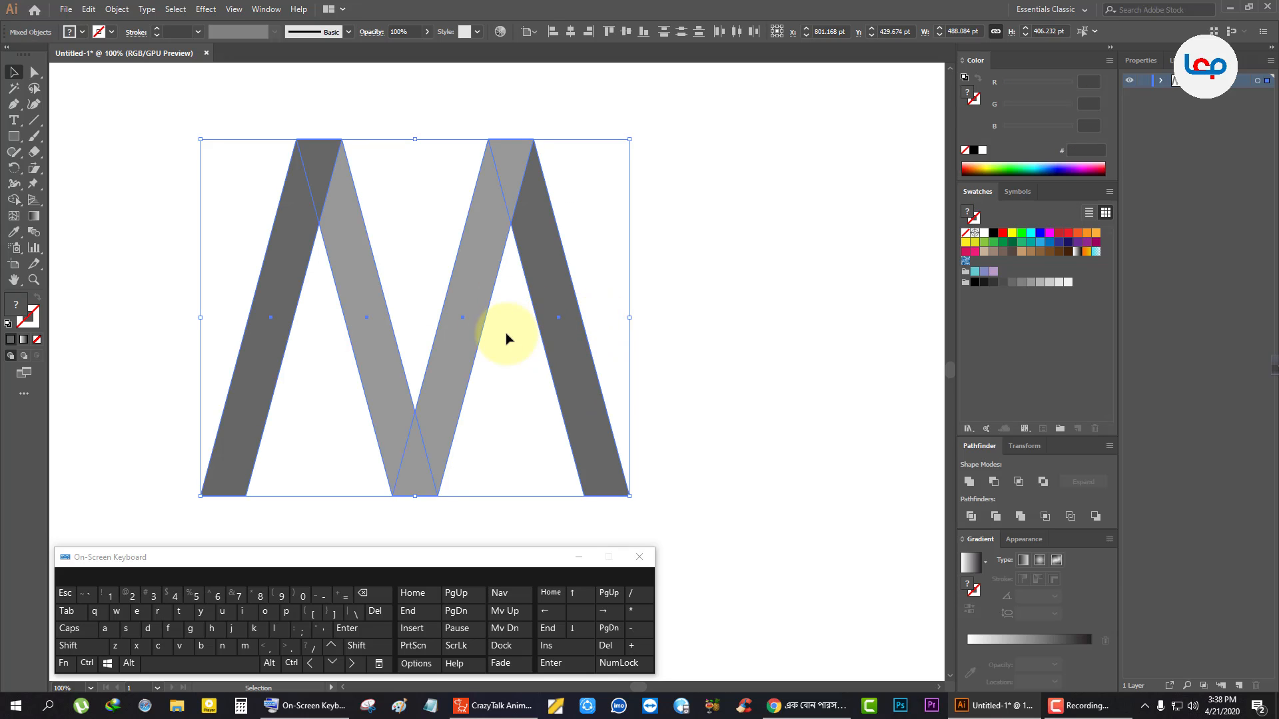
{"action": "left_click", "coordinate": [14, 201]}
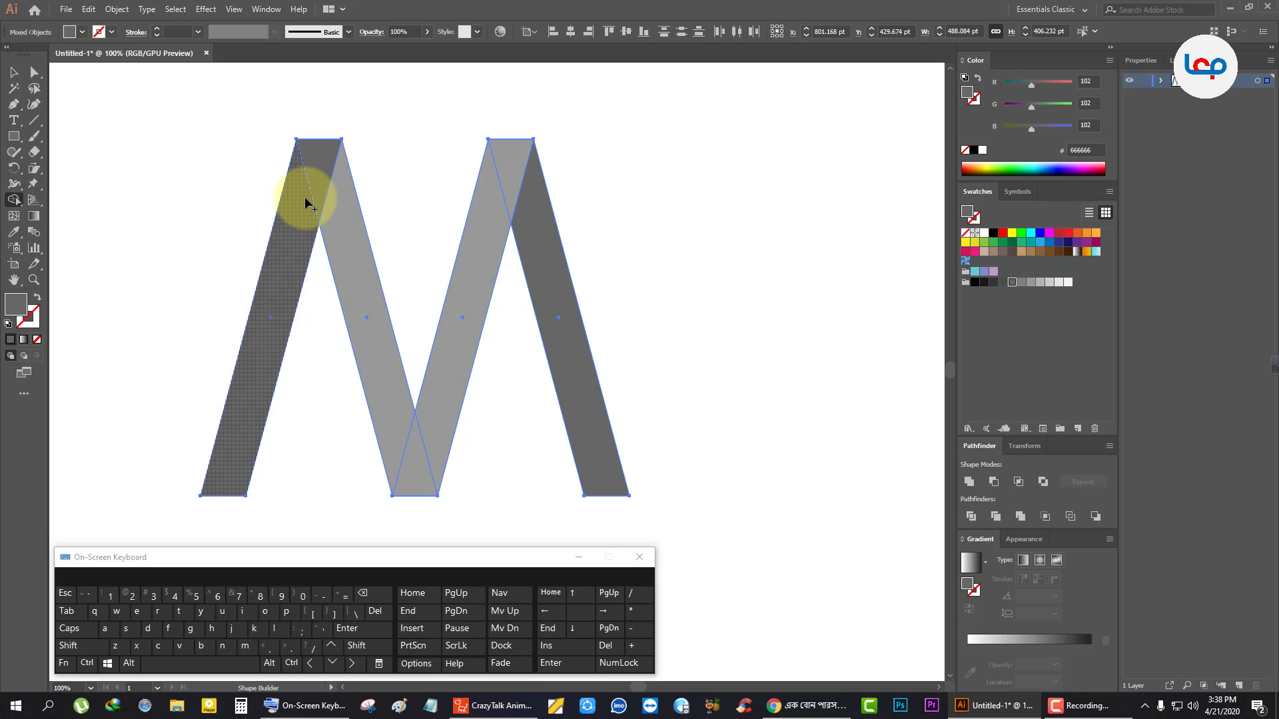
{"action": "left_click_drag", "start_coordinate": [305, 201], "coordinate": [312, 192]}
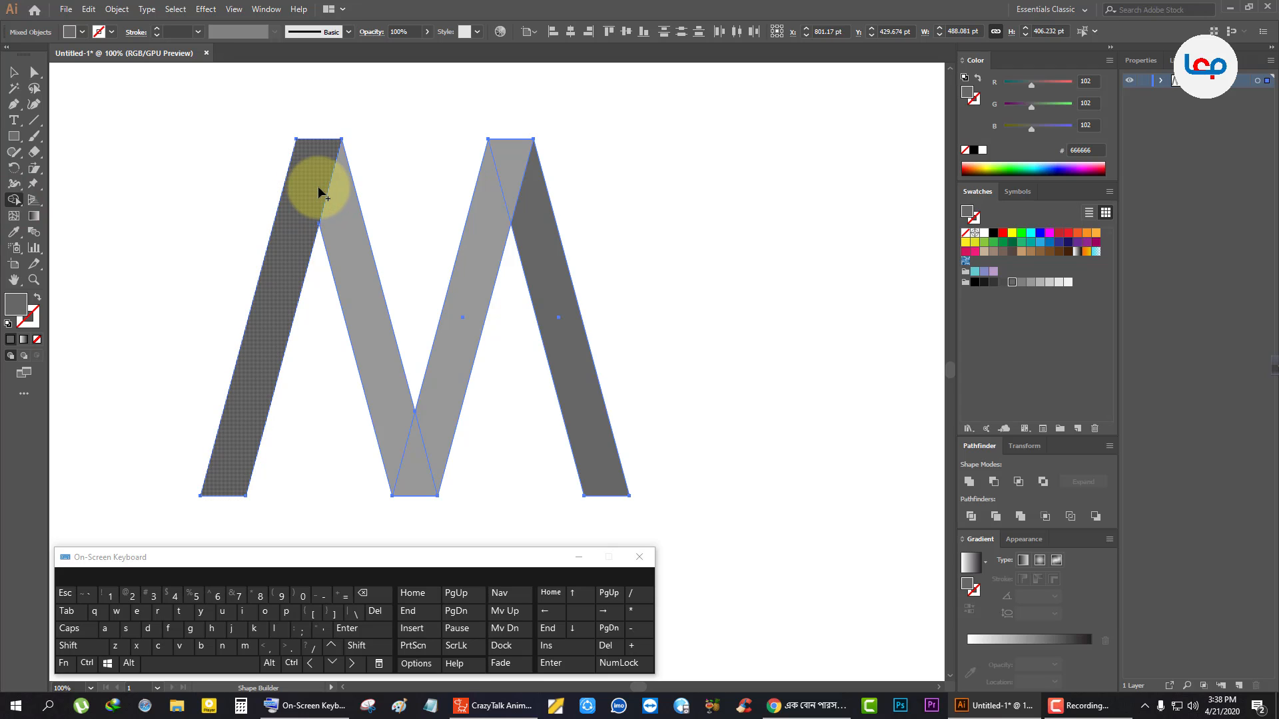
{"action": "mouse_move", "coordinate": [397, 442]}
{"action": "left_mouse_down"}
{"action": "mouse_move", "coordinate": [408, 470]}
{"action": "mouse_move", "coordinate": [480, 299]}
{"action": "mouse_move", "coordinate": [491, 191]}
{"action": "mouse_move", "coordinate": [505, 177]}
{"action": "left_mouse_up"}
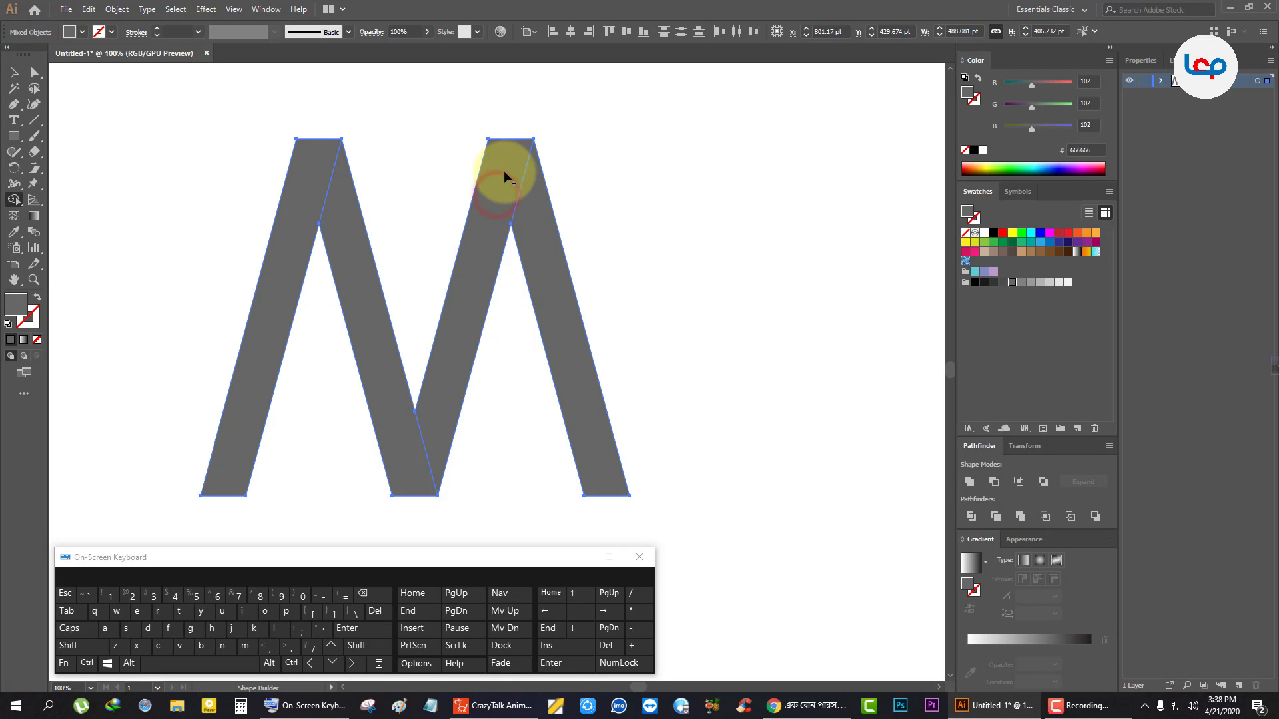
{"action": "left_click", "coordinate": [13, 72]}
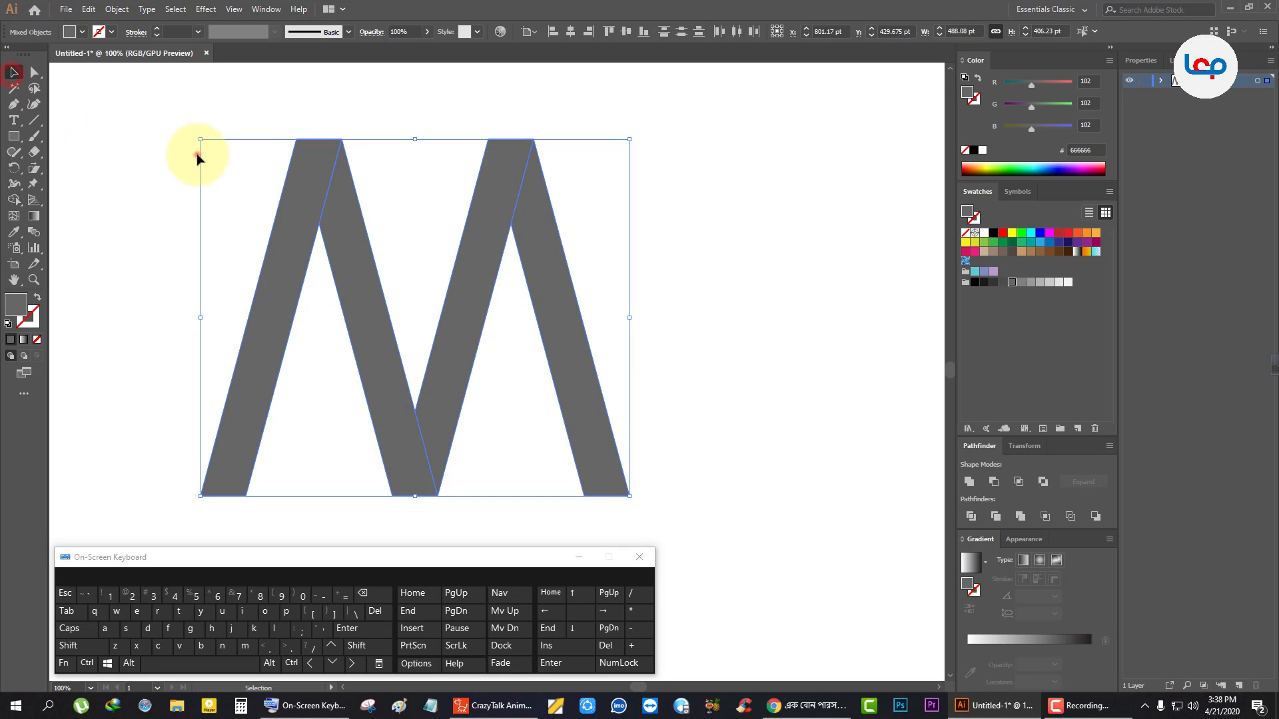
{"action": "left_click", "coordinate": [196, 158]}
Ungroup the merged left pair of legs so each leg can be selected separately.
{"action": "left_click", "coordinate": [347, 290]}
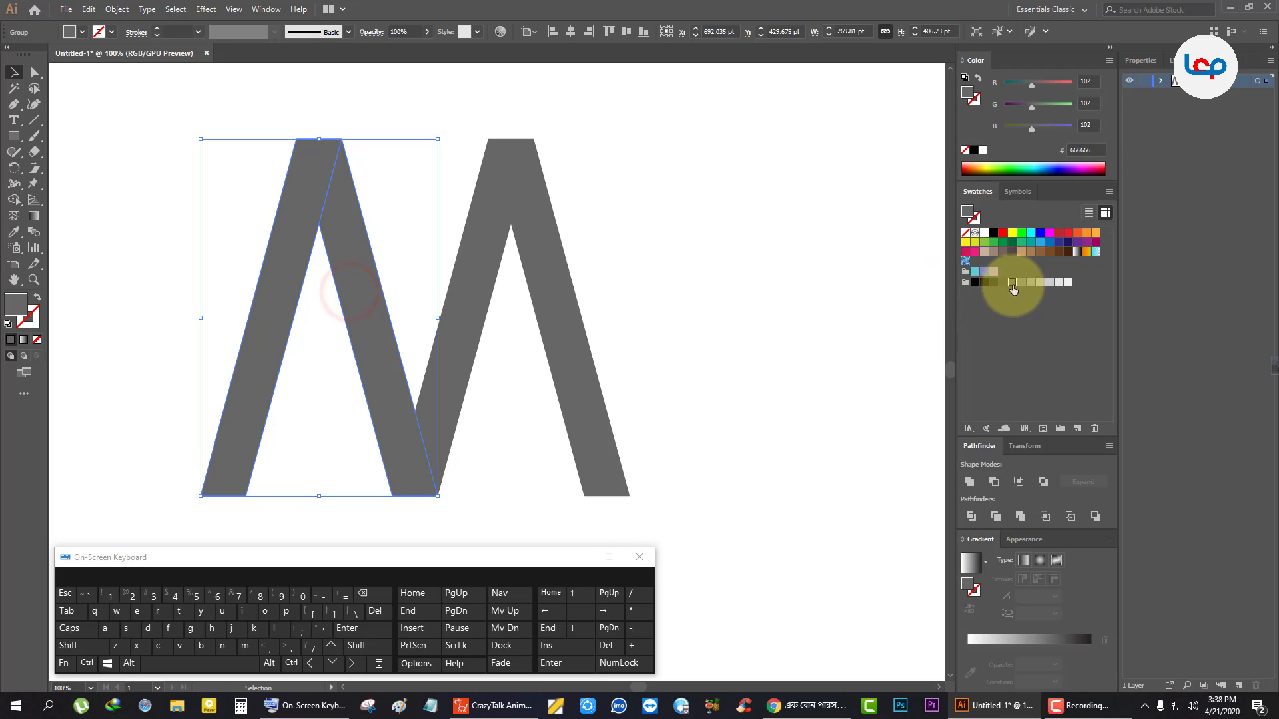
{"action": "left_click", "coordinate": [1030, 285]}
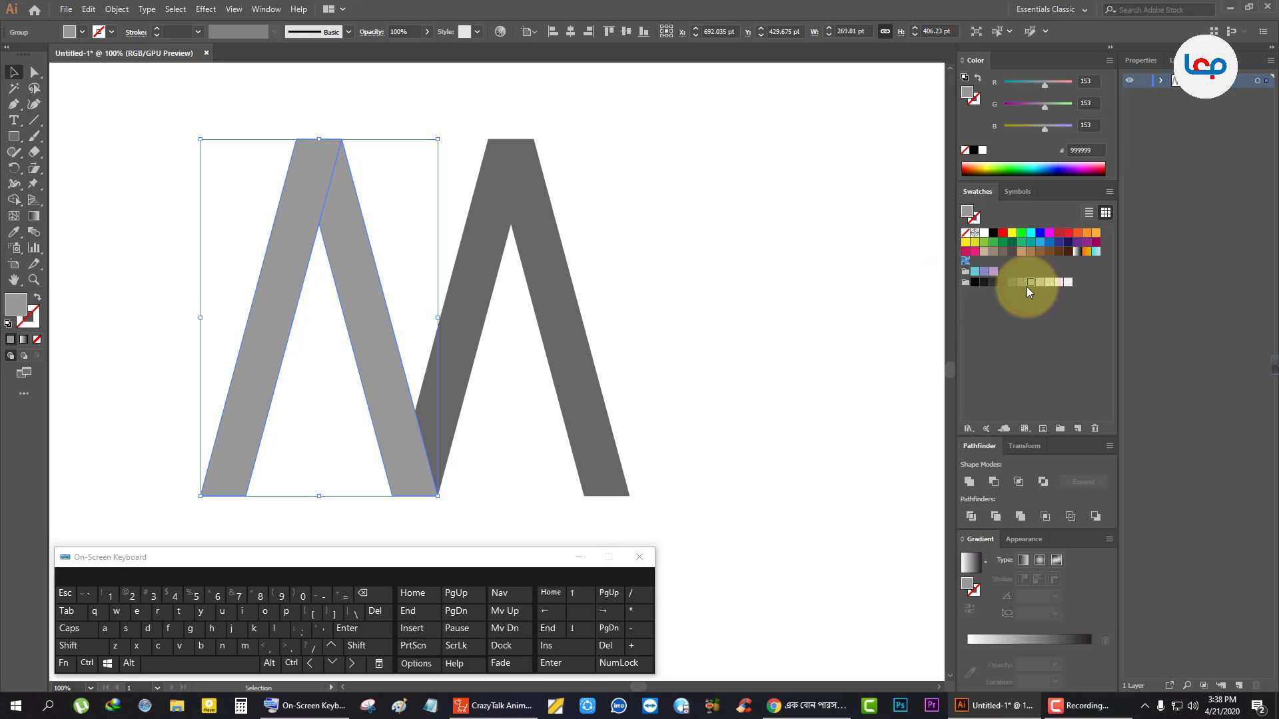
{"action": "key", "text": "ctrl+z"}
{"action": "right_click", "coordinate": [373, 312]}
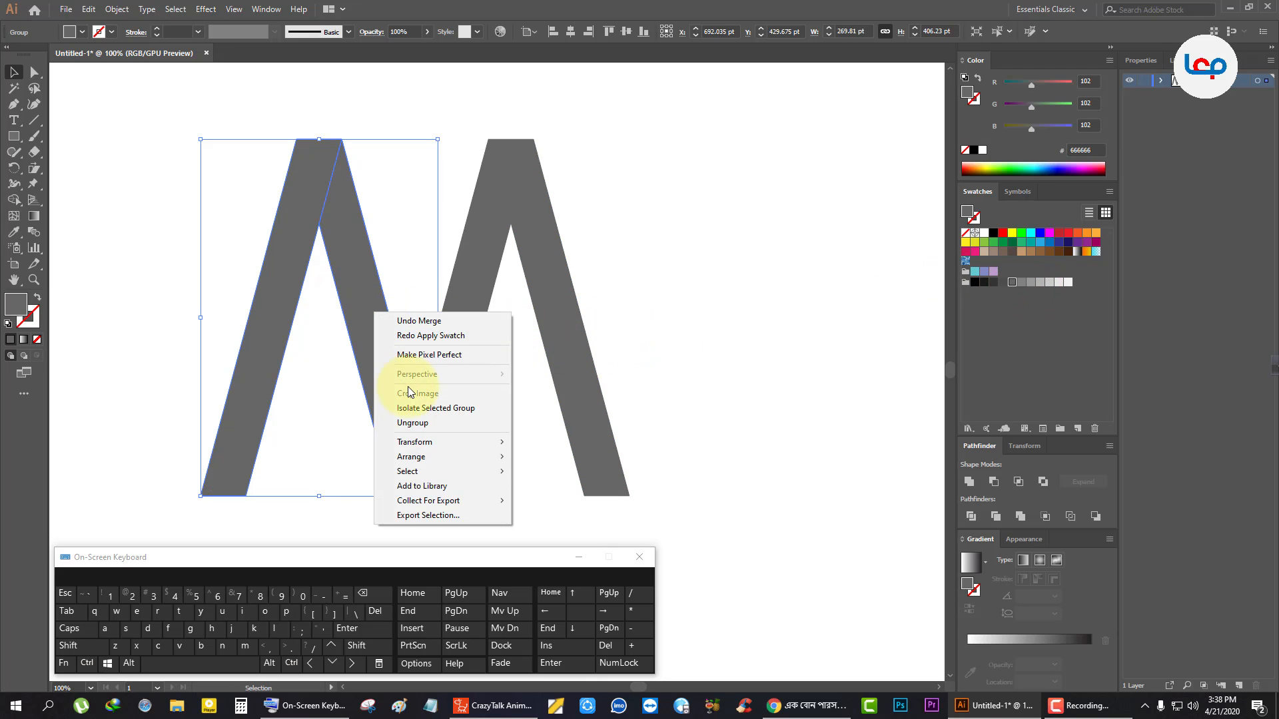
{"action": "left_click", "coordinate": [407, 422]}
{"action": "left_click", "coordinate": [748, 316]}
{"action": "left_click", "coordinate": [563, 311]}
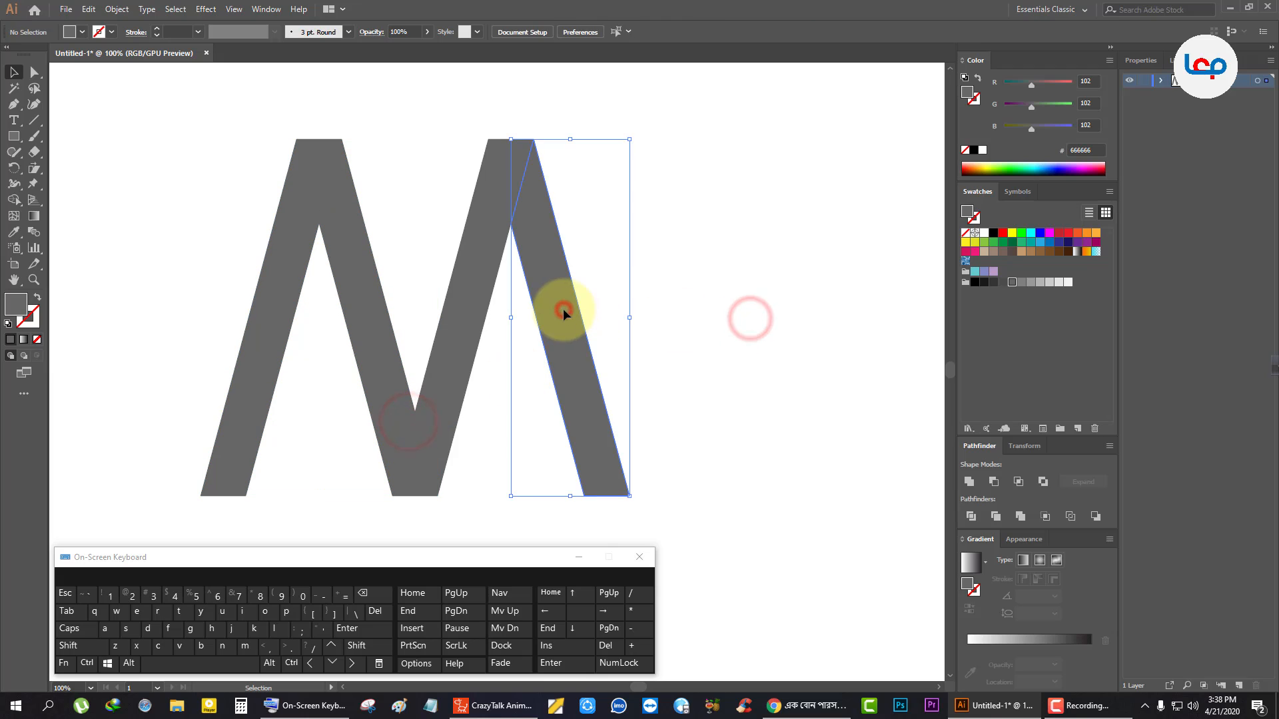
{"action": "left_click", "coordinate": [684, 245]}
Fill the M's second leg with grey 999999 and its right outer leg with lighter grey B3B3B3.
{"action": "left_click", "coordinate": [344, 288]}
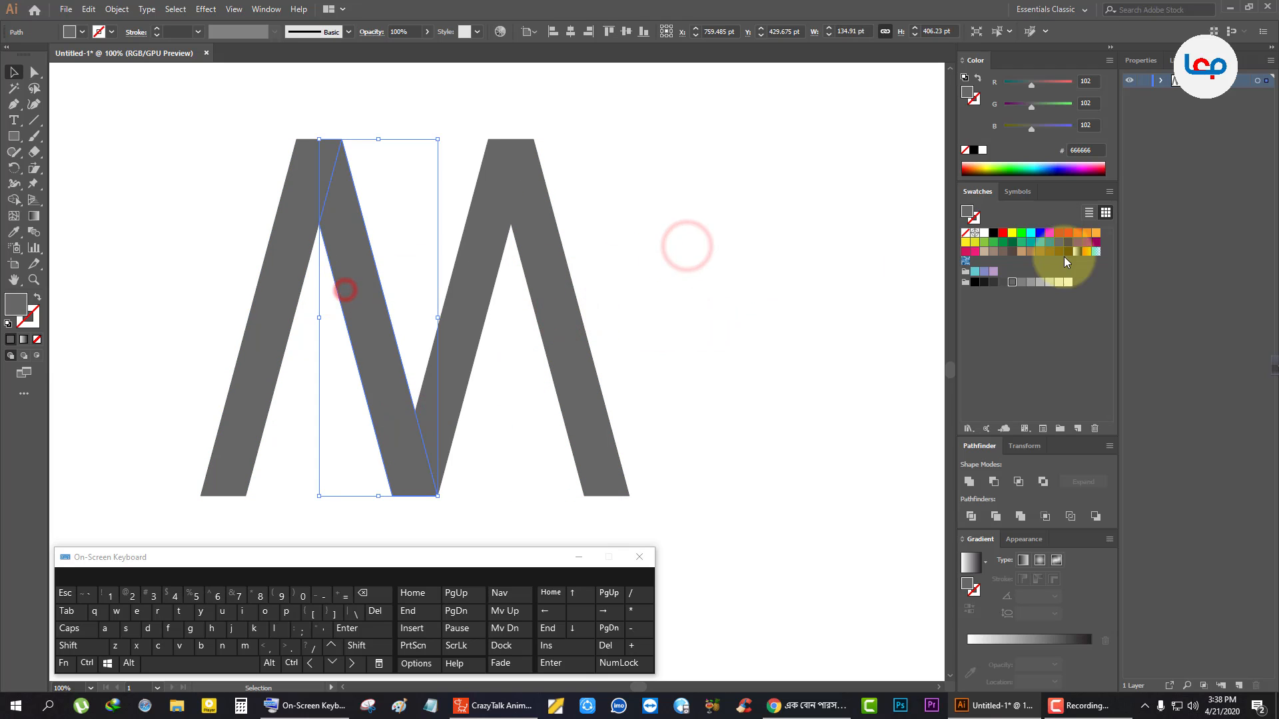
{"action": "left_click", "coordinate": [1032, 285]}
{"action": "left_click", "coordinate": [685, 290]}
{"action": "left_click", "coordinate": [549, 315]}
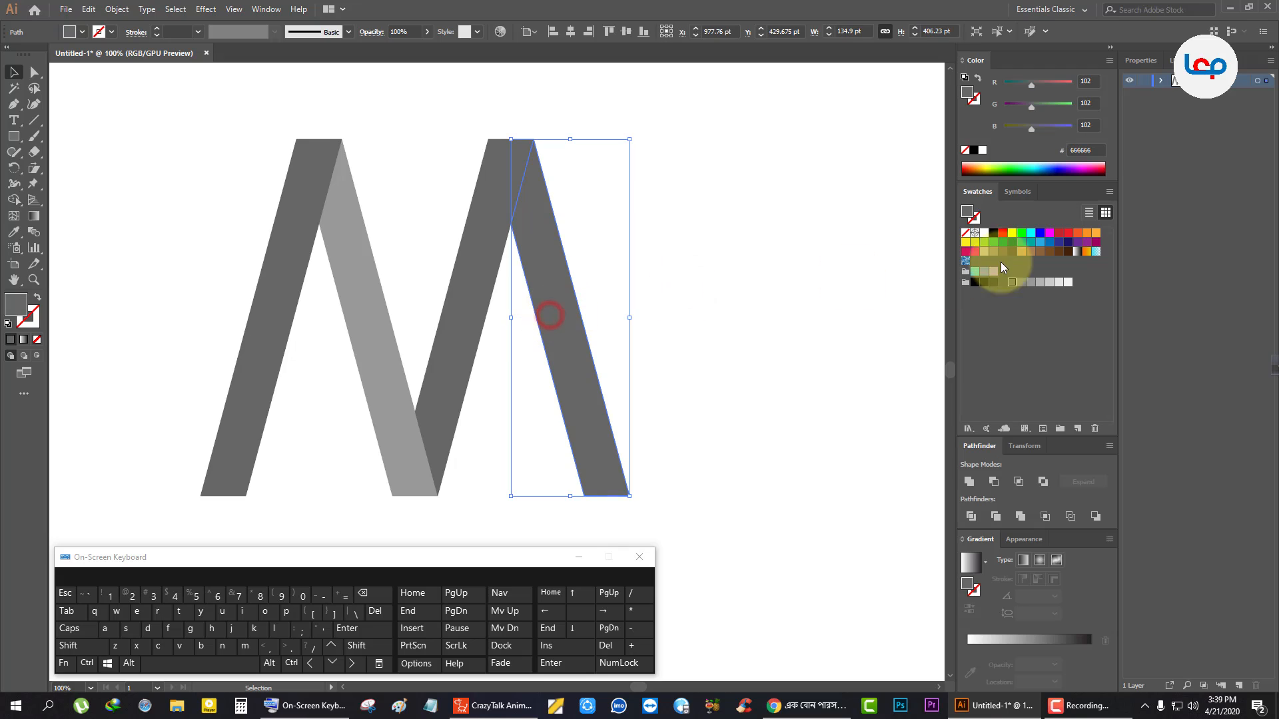
{"action": "left_click", "coordinate": [1036, 284]}
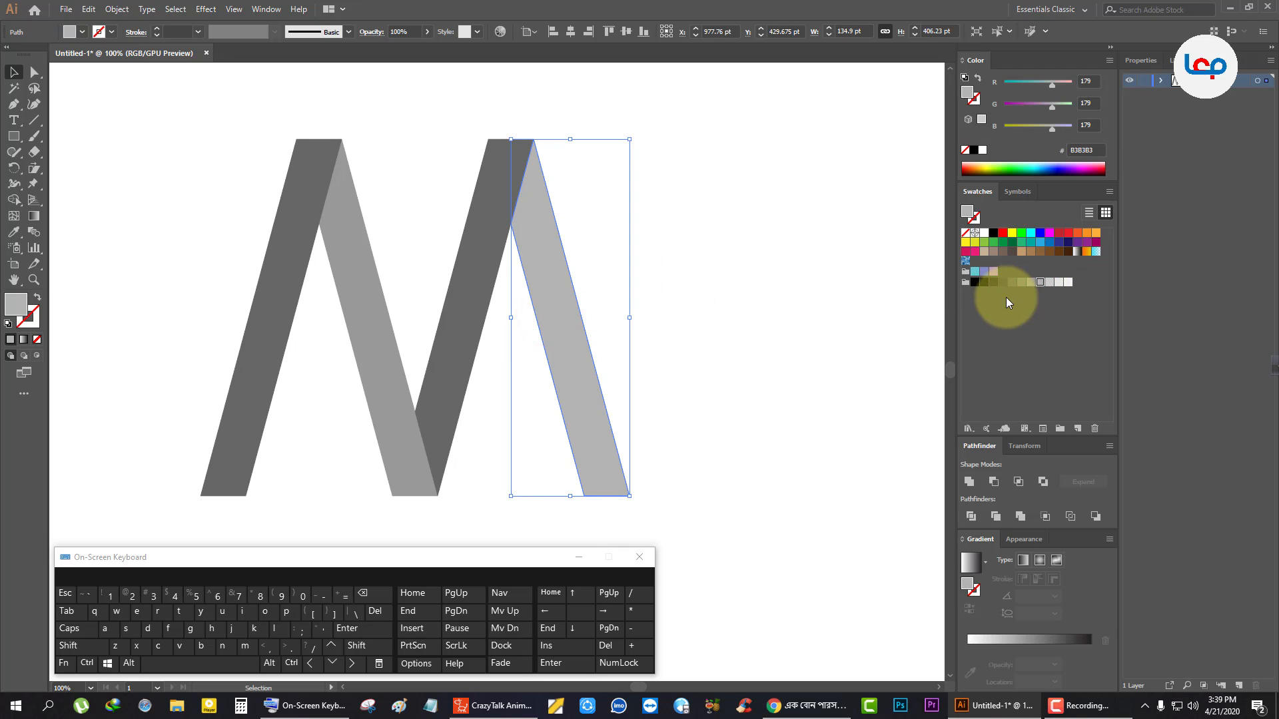
{"action": "left_click", "coordinate": [772, 273]}
{"action": "scroll", "coordinate": [610, 252], "scroll_direction": "down", "scroll_amount": 1}
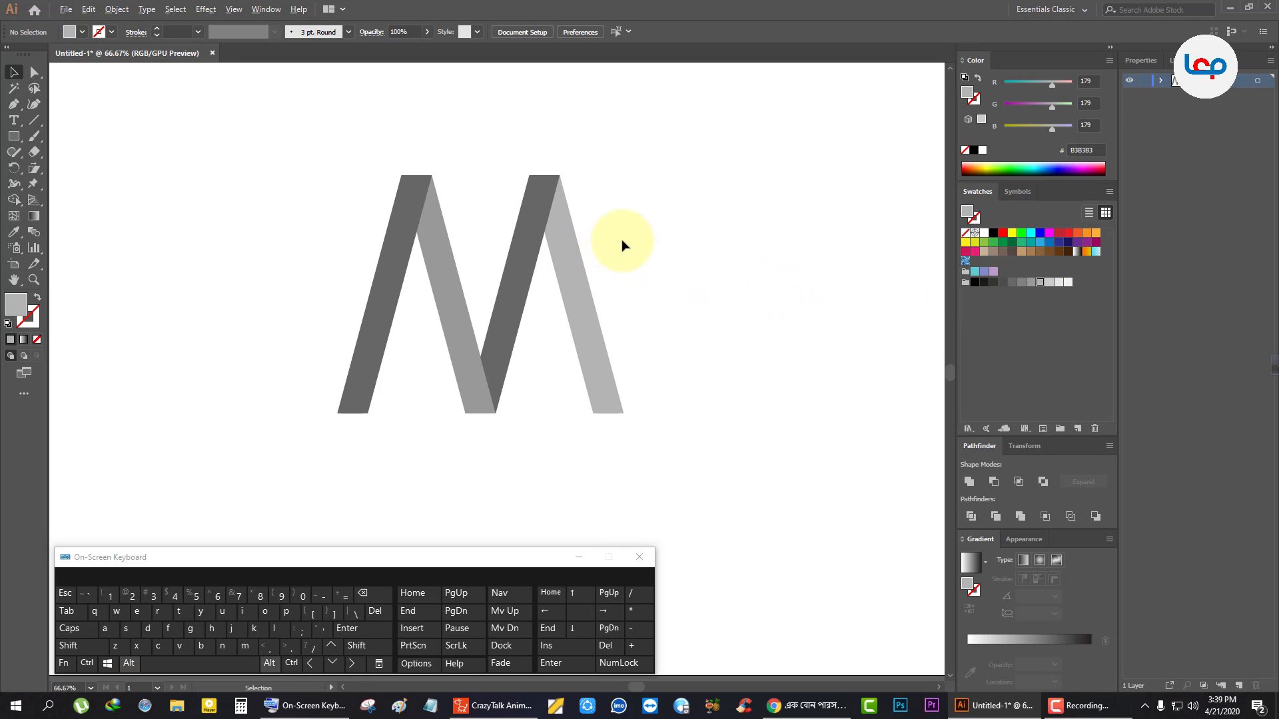
{"action": "scroll", "coordinate": [623, 246], "scroll_direction": "up", "scroll_amount": 1}
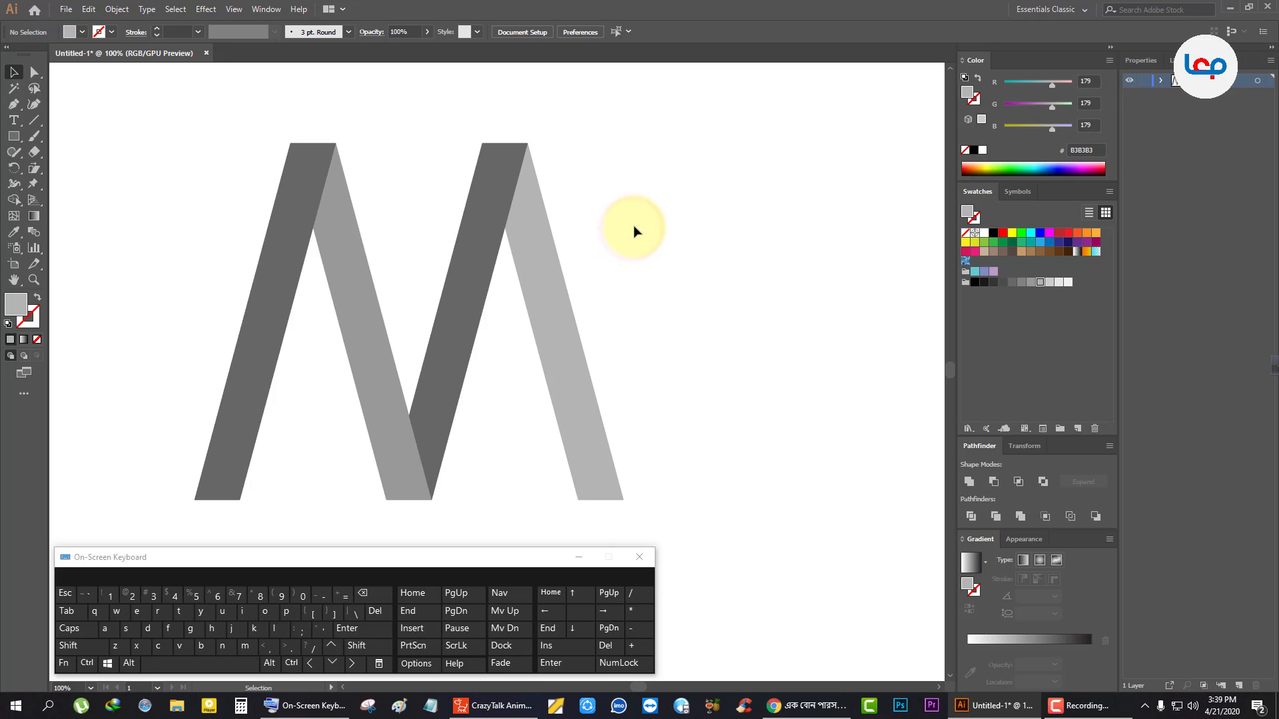
{"action": "scroll", "coordinate": [551, 217], "scroll_direction": "down", "scroll_amount": 1}
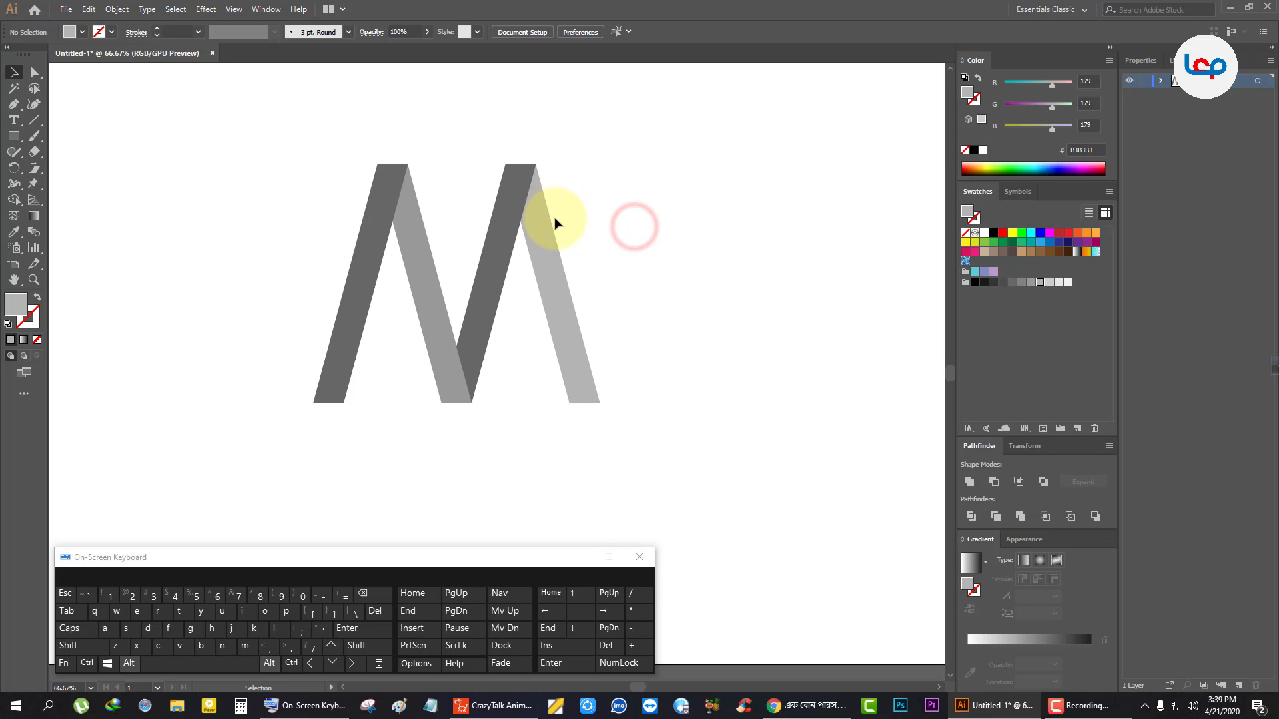
Copy the right outer leg, paste it in front, and move the duplicate about 171 pt straight right, clear of the M.
{"action": "scroll", "coordinate": [551, 228], "scroll_direction": "up", "scroll_amount": 1}
{"action": "left_click", "coordinate": [551, 257]}
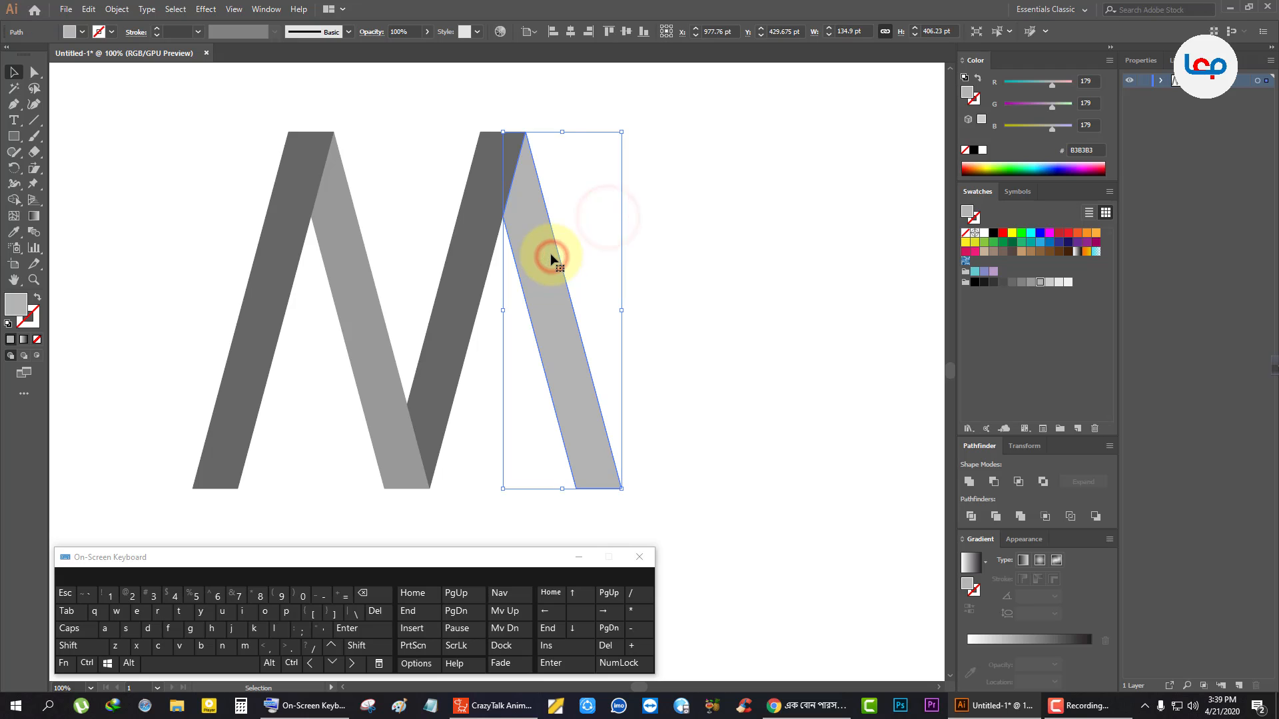
{"action": "left_click", "coordinate": [117, 9]}
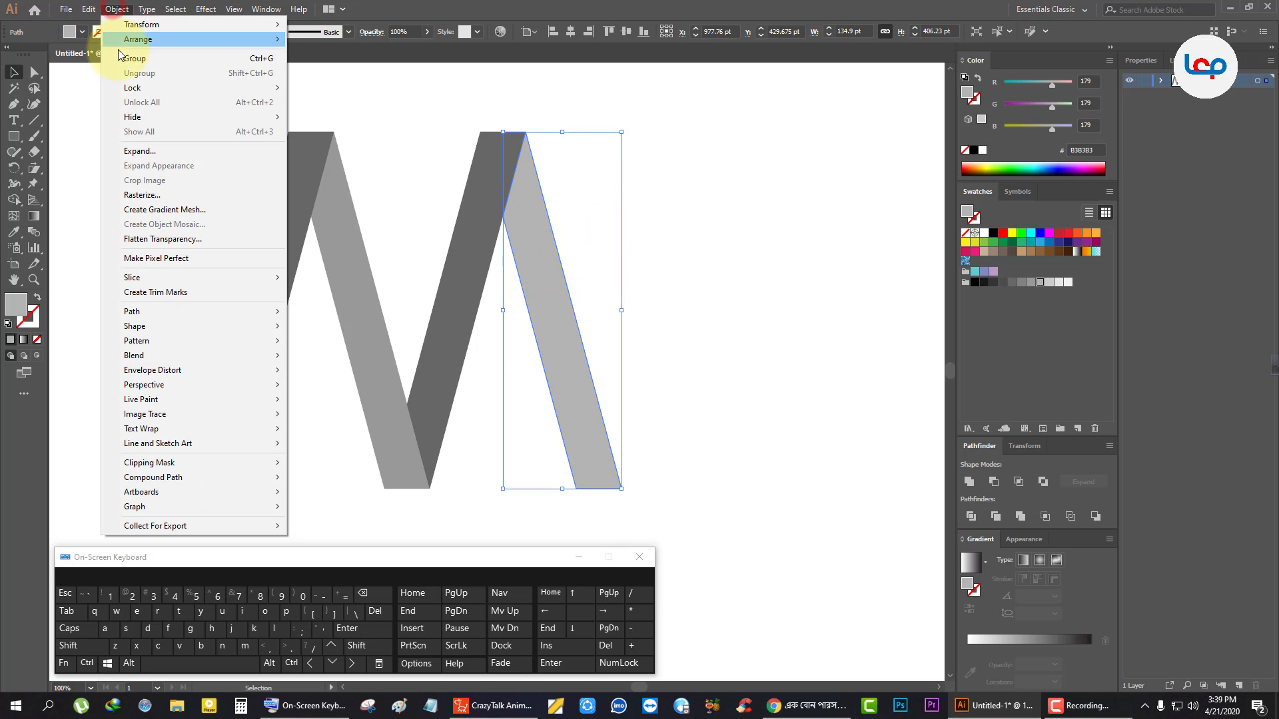
{"action": "mouse_move", "coordinate": [85, 12]}
{"action": "left_click", "coordinate": [107, 73]}
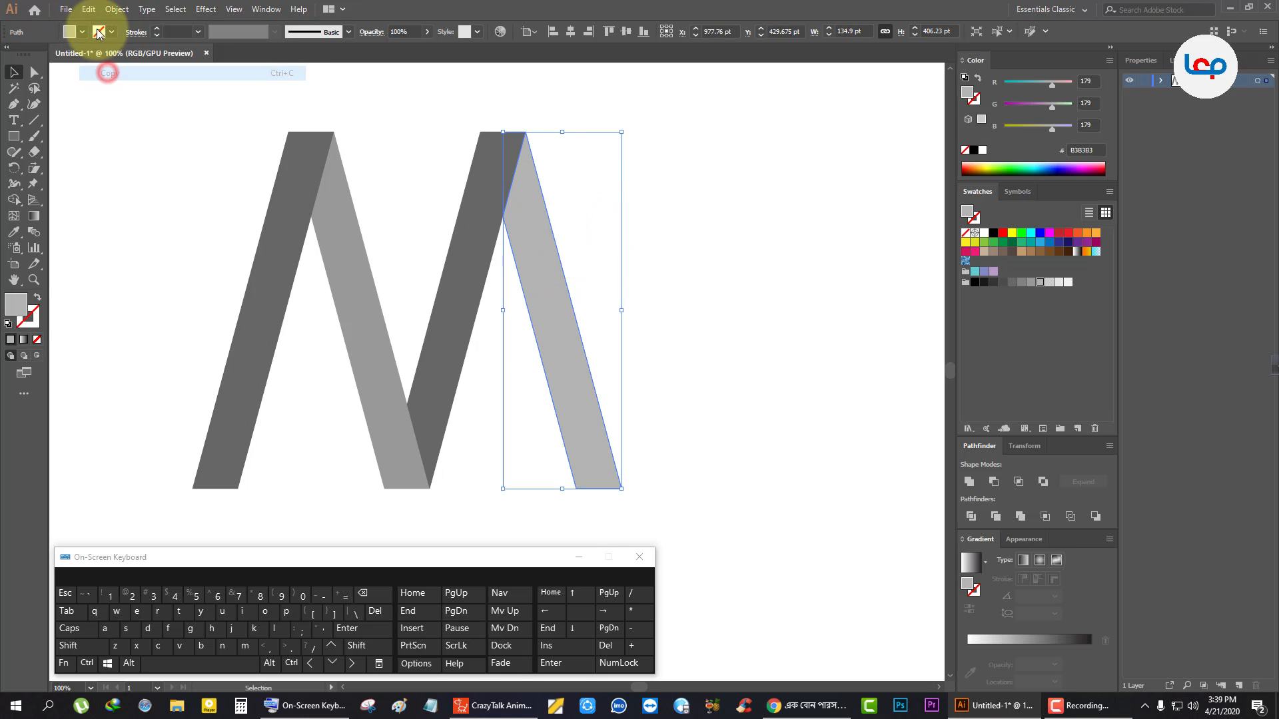
{"action": "left_click", "coordinate": [88, 8]}
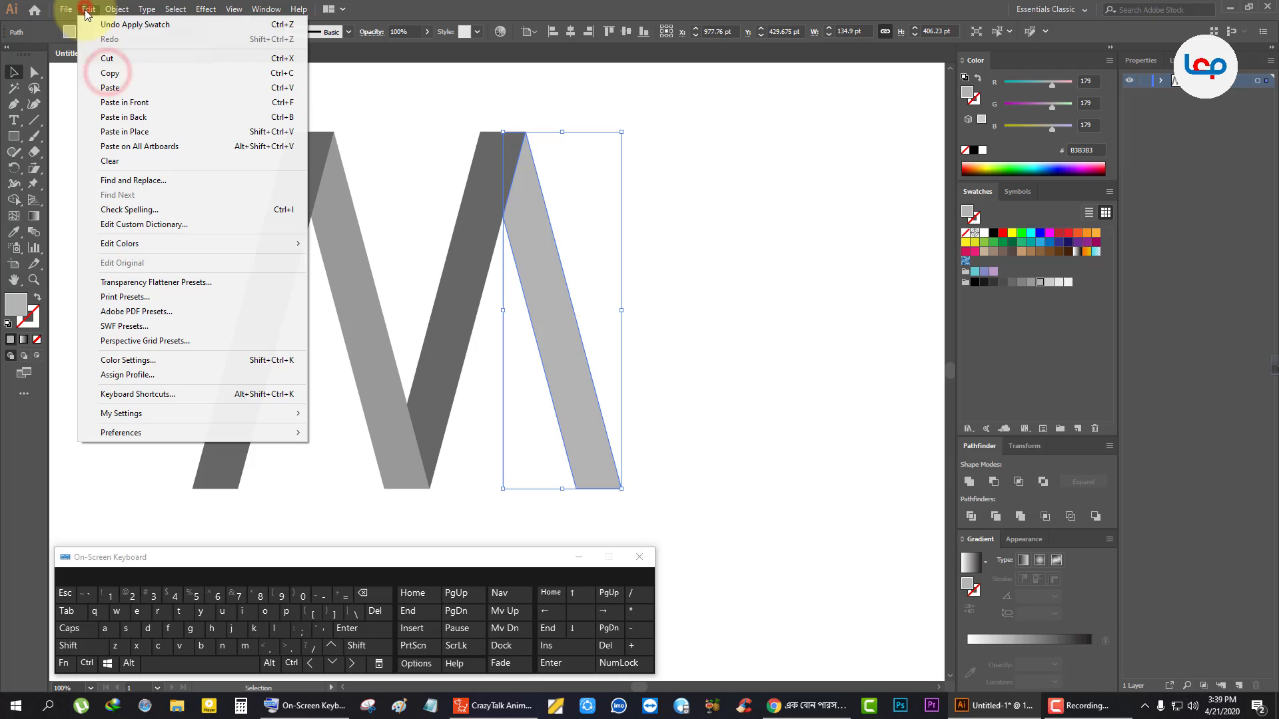
{"action": "left_click", "coordinate": [139, 103]}
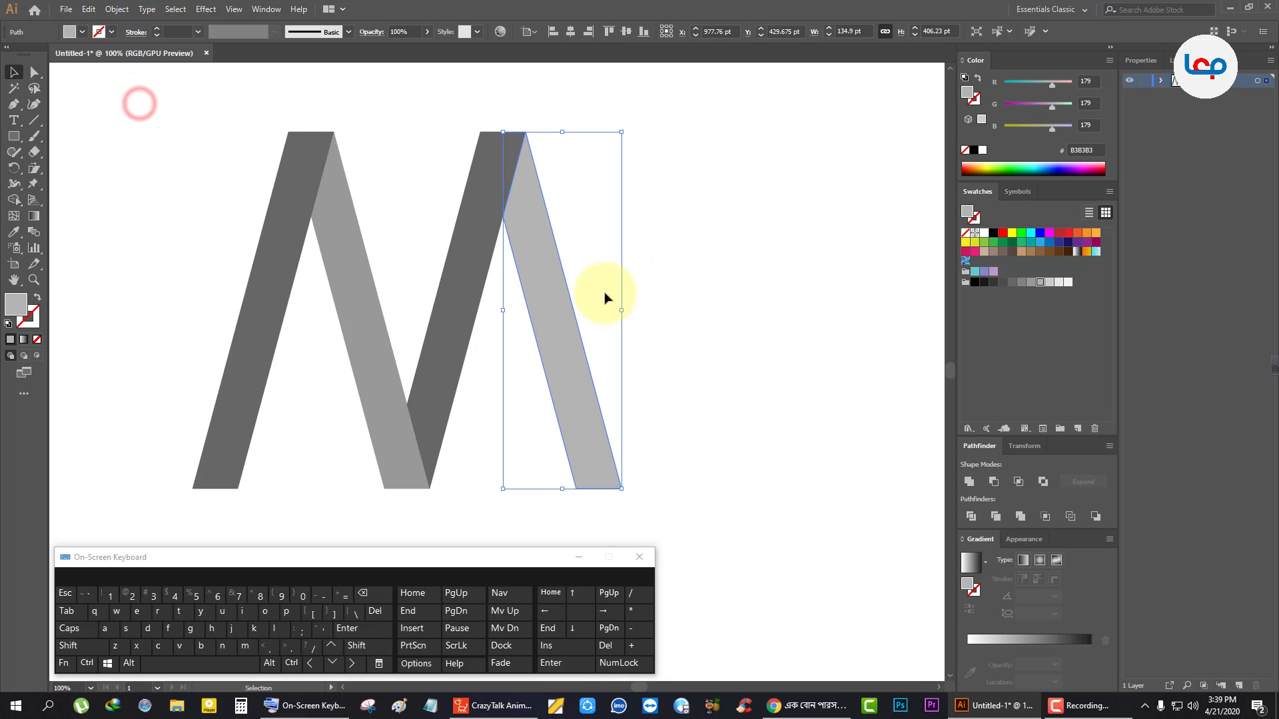
{"action": "left_click_drag", "start_coordinate": [551, 294], "coordinate": [703, 303]}
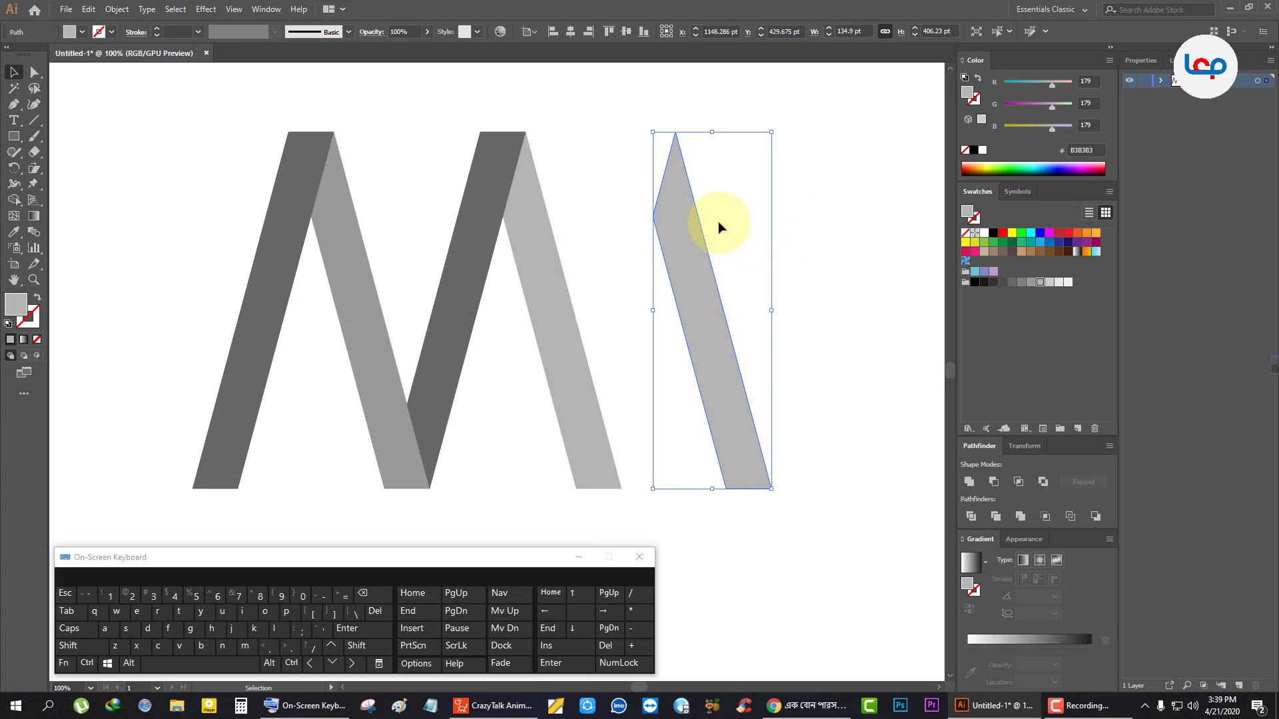
Shear the duplicated leg horizontally until its long sides stand nearly vertical, about 55 pt wide overall.
{"action": "left_click", "coordinate": [40, 171]}
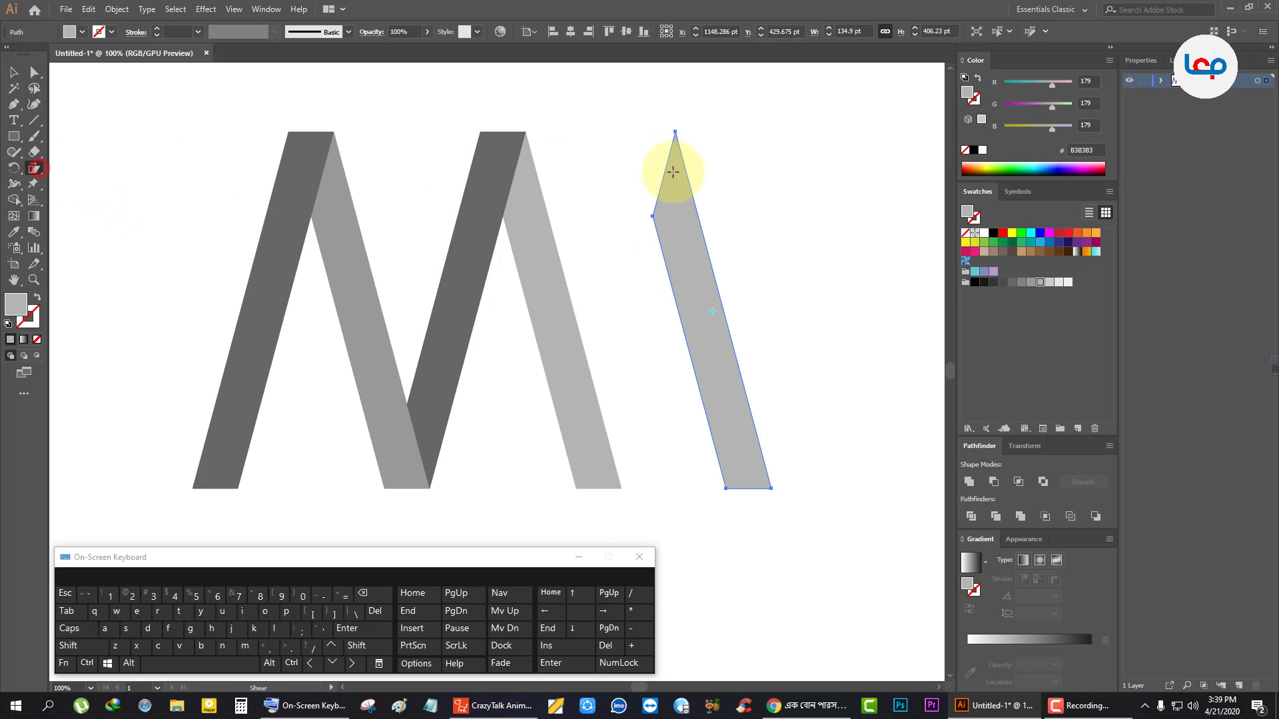
{"action": "left_click_drag", "start_coordinate": [676, 133], "coordinate": [722, 137]}
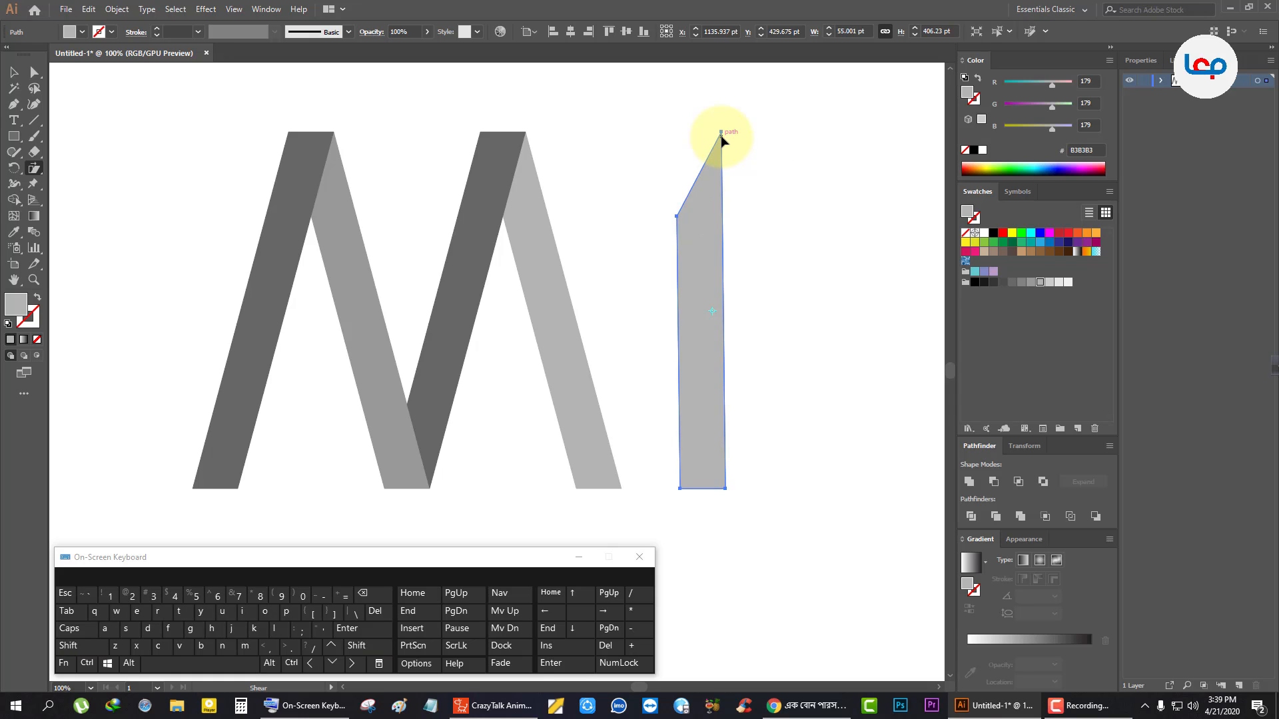
{"action": "left_click", "coordinate": [13, 72]}
{"action": "left_click", "coordinate": [89, 143]}
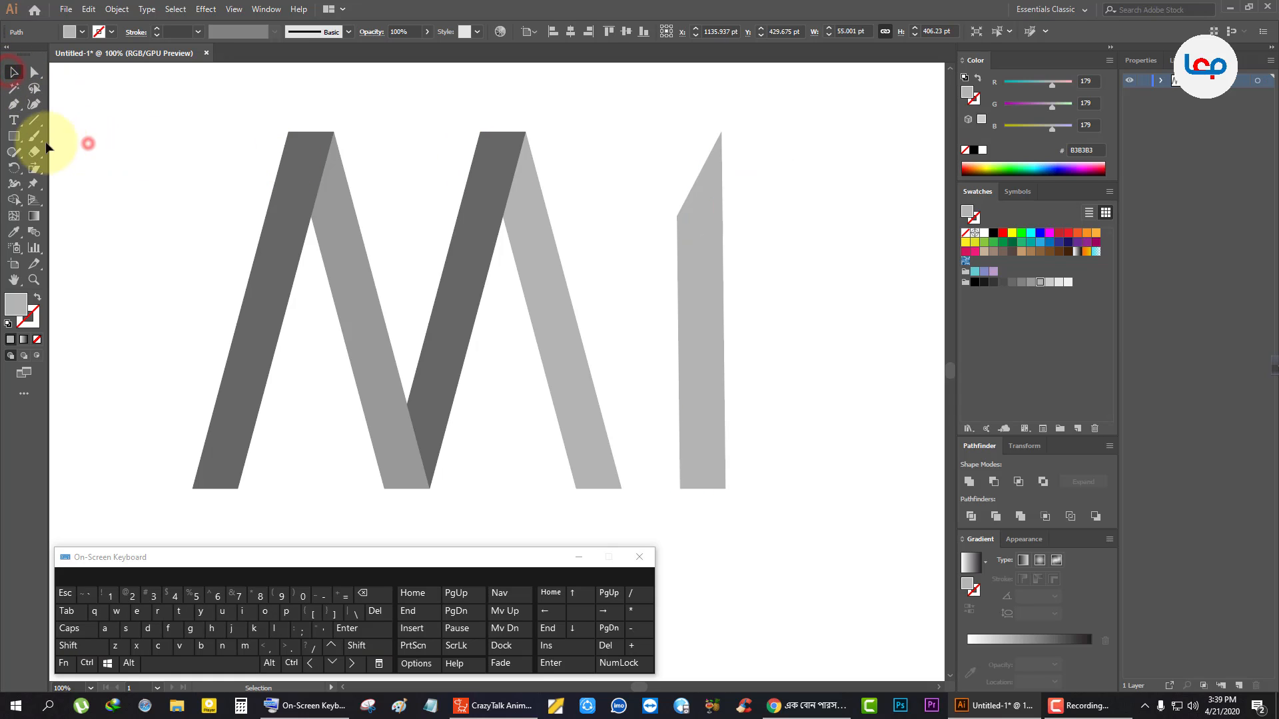
Draw a grey rectangle about 53 pt wide by 228 pt tall over the duplicated leg's lower half, and delete that leg.
{"action": "left_click", "coordinate": [14, 136]}
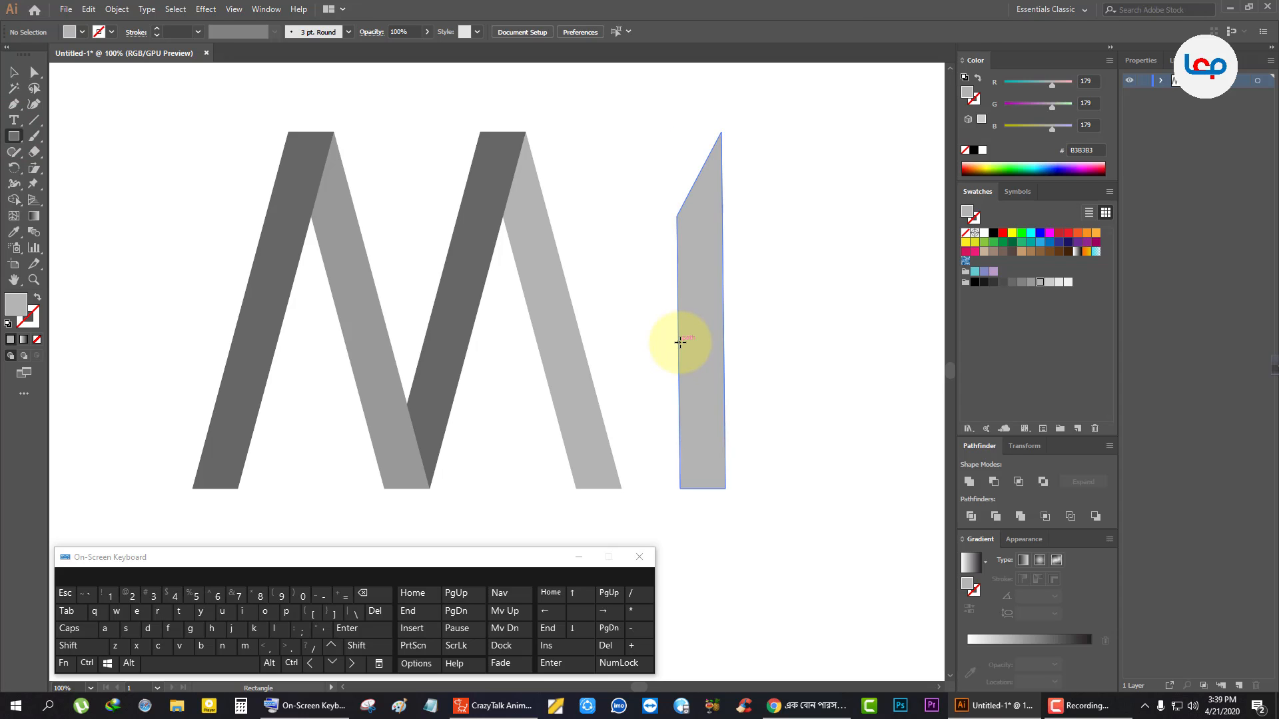
{"action": "left_click_drag", "start_coordinate": [679, 342], "coordinate": [726, 543]}
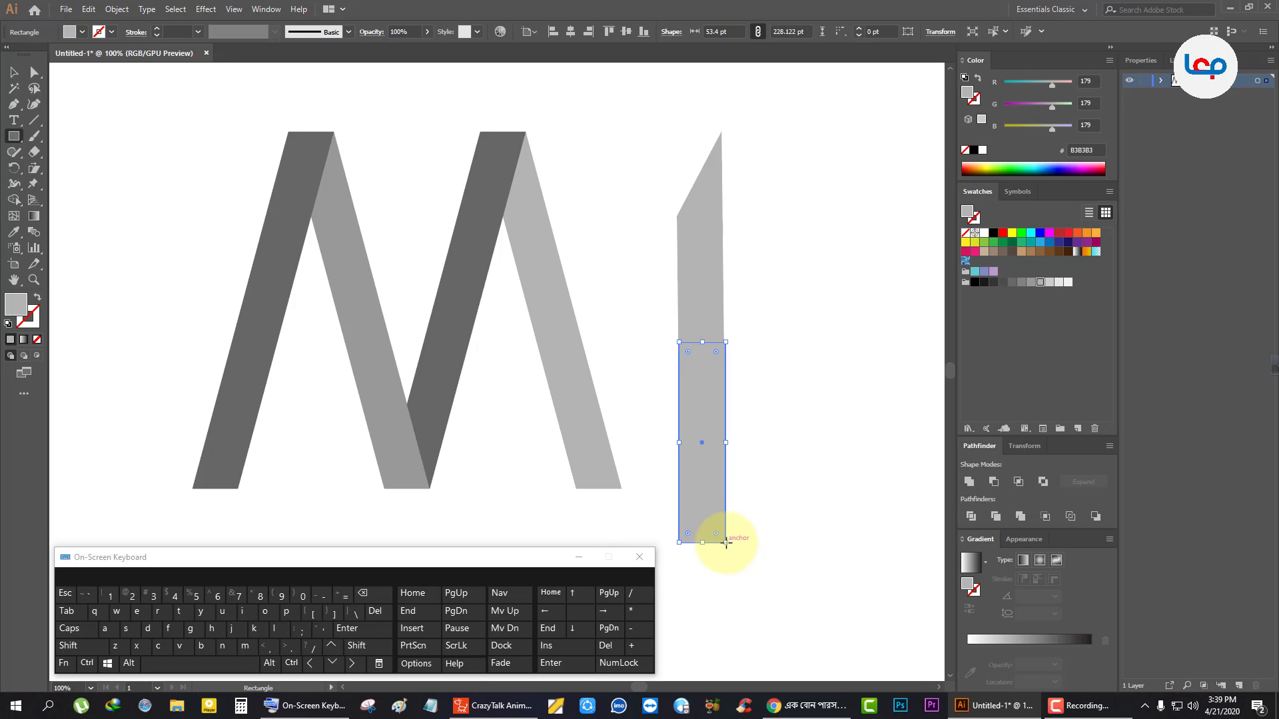
{"action": "left_click", "coordinate": [13, 72]}
{"action": "left_click_drag", "start_coordinate": [761, 189], "coordinate": [694, 230]}
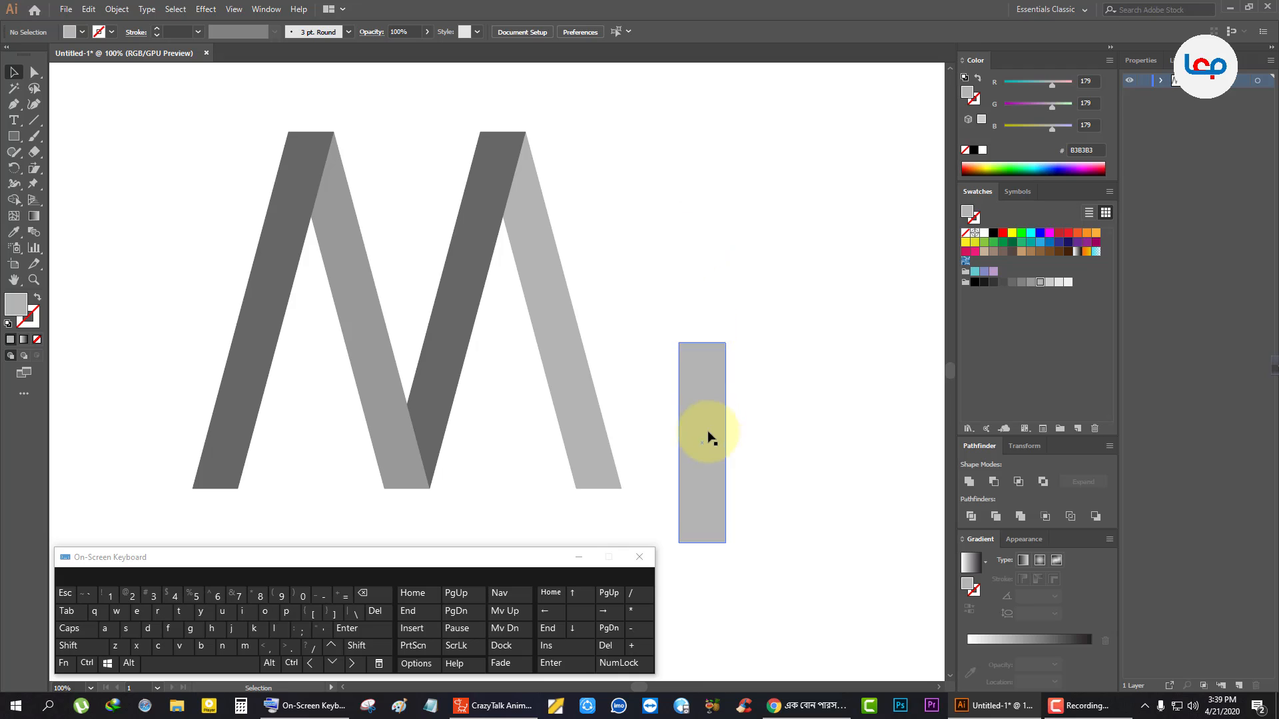
Rotate the rectangle to horizontal, place it across the M as a crossbar, and lengthen it to about 700 pt.
{"action": "left_click_drag", "start_coordinate": [708, 433], "coordinate": [682, 289]}
{"action": "left_click_drag", "start_coordinate": [678, 200], "coordinate": [828, 295]}
{"action": "scroll", "coordinate": [769, 258], "scroll_direction": "down", "scroll_amount": 2}
{"action": "scroll", "coordinate": [769, 259], "scroll_direction": "up", "scroll_amount": 1}
{"action": "left_click_drag", "start_coordinate": [731, 297], "coordinate": [676, 304]}
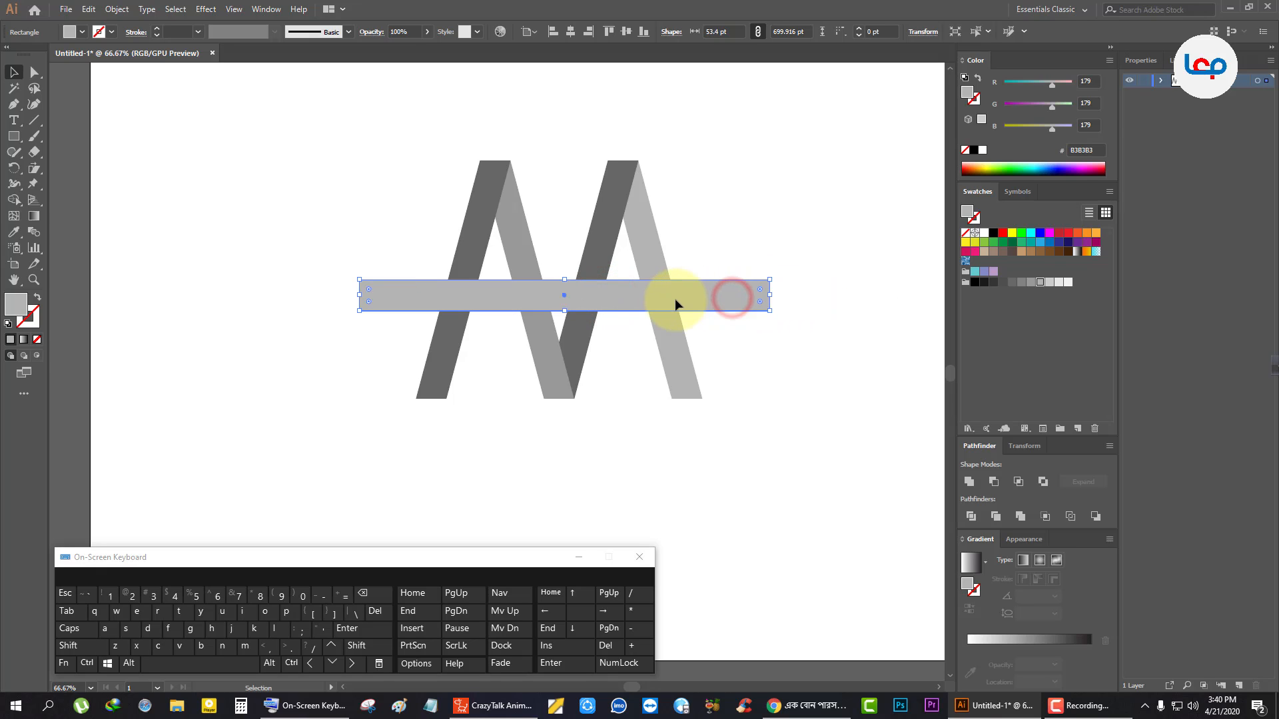
Thin the crossbar to about 49 pt and move it slightly lower across the M's legs.
{"action": "left_click_drag", "start_coordinate": [565, 279], "coordinate": [566, 283]}
{"action": "left_click", "coordinate": [772, 232]}
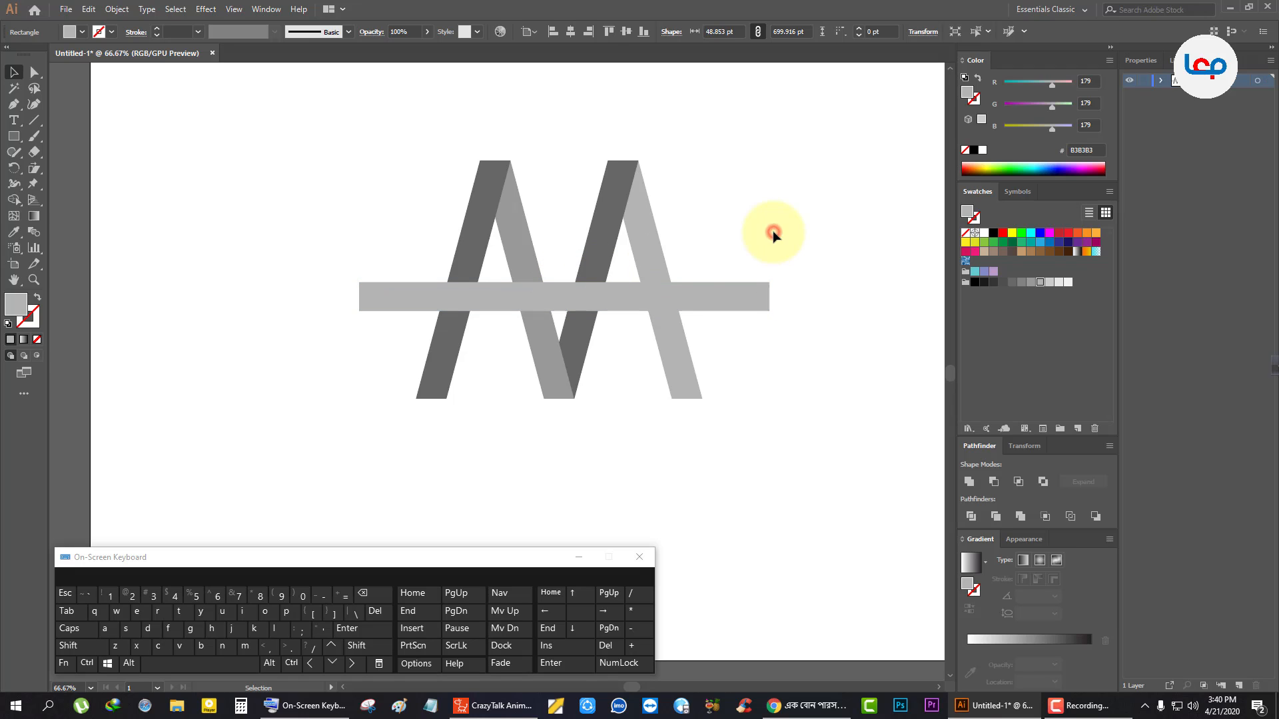
{"action": "scroll", "coordinate": [621, 293], "scroll_direction": "up", "scroll_amount": 1}
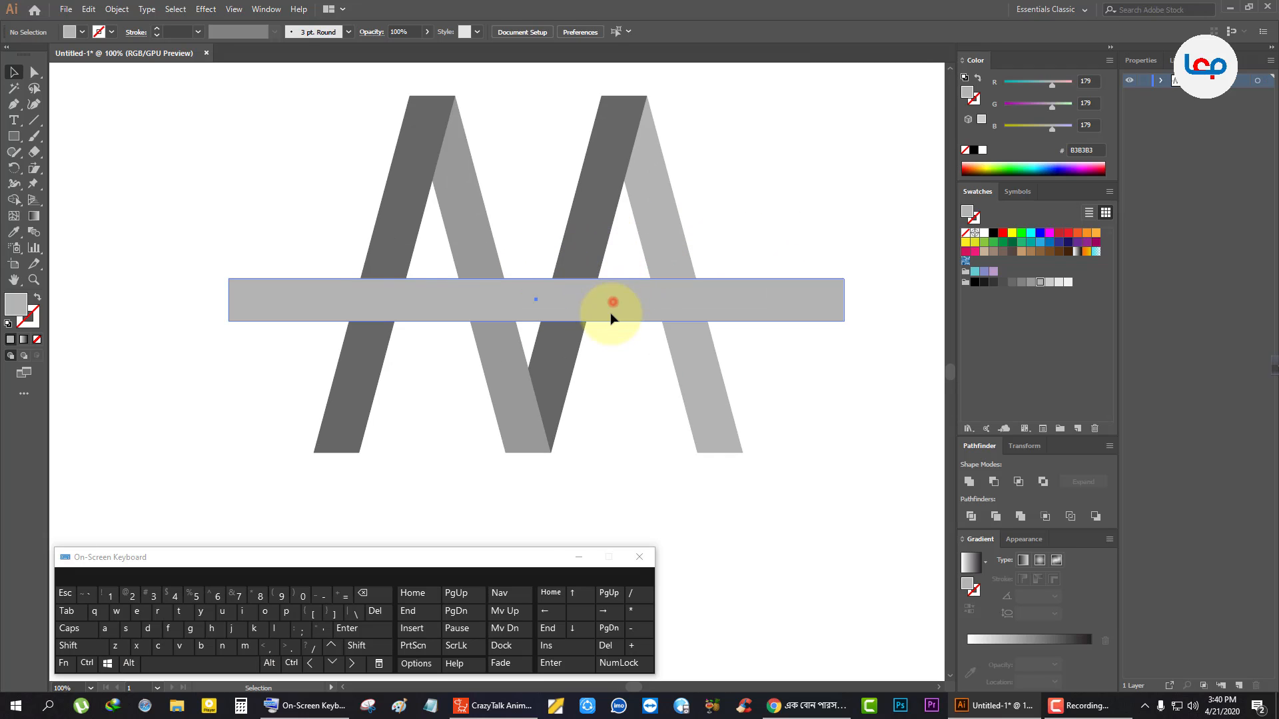
{"action": "left_click_drag", "start_coordinate": [611, 314], "coordinate": [631, 317]}
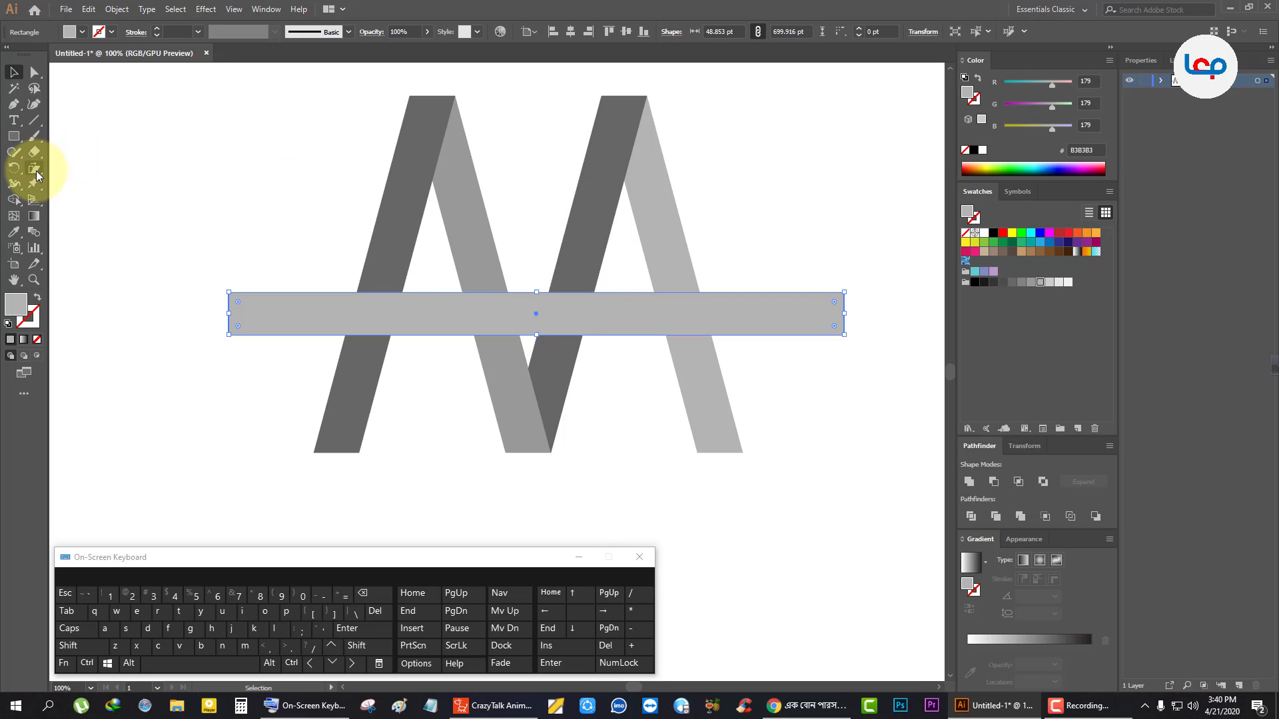
Scale the crossbar's two upper corner anchors inward horizontally, tapering the bar into a trapezoid with a shorter upper edge.
{"action": "left_click", "coordinate": [34, 72]}
{"action": "left_click_drag", "start_coordinate": [210, 281], "coordinate": [252, 307]}
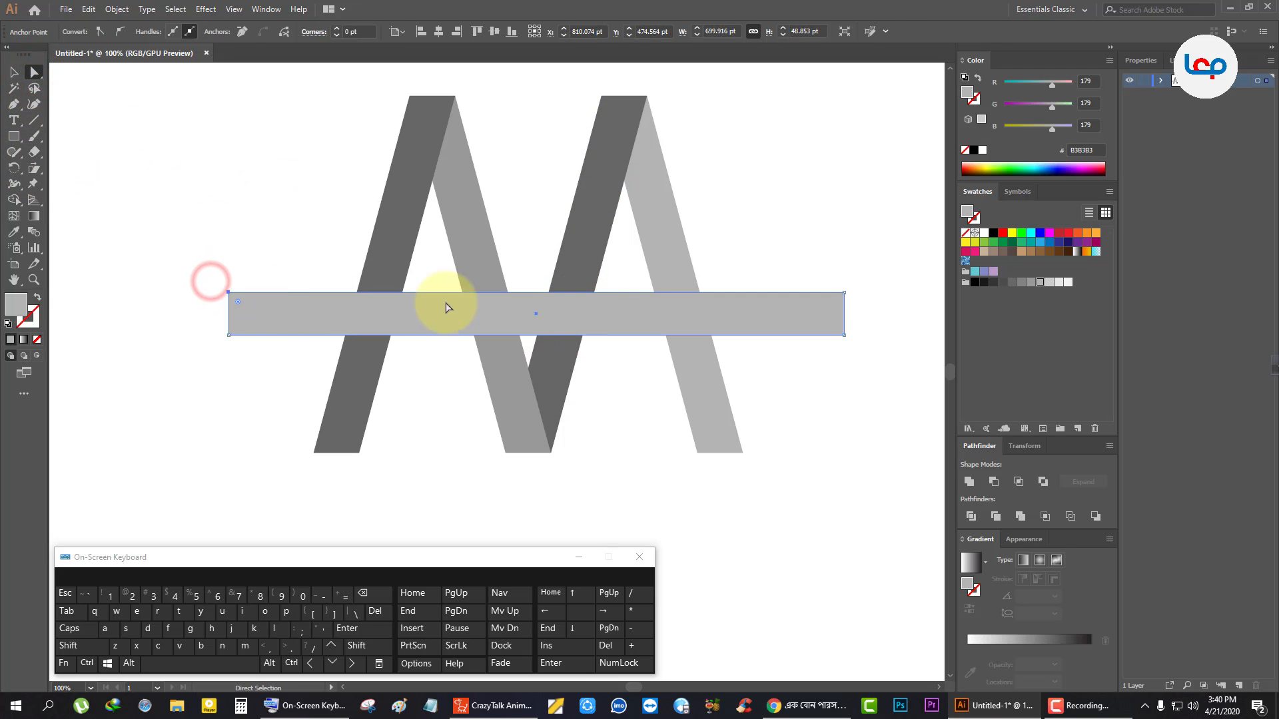
{"action": "left_click_drag", "start_coordinate": [887, 283], "coordinate": [828, 306]}
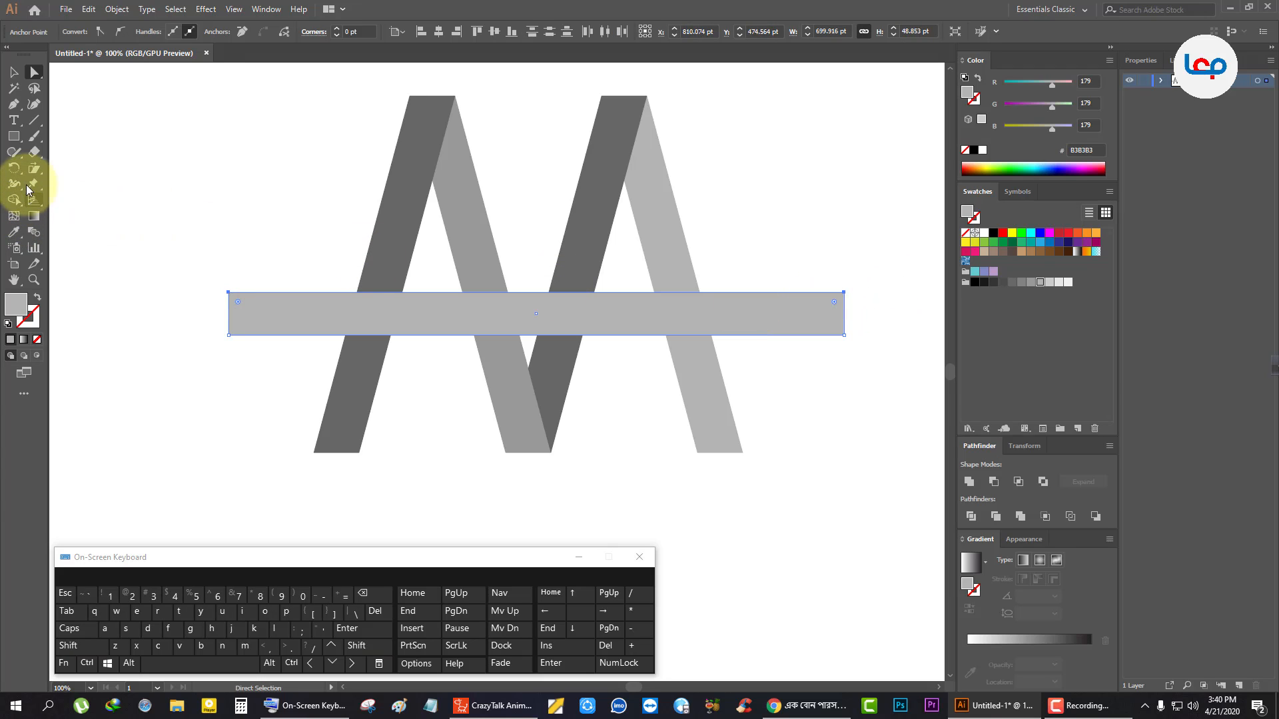
{"action": "left_click_drag", "start_coordinate": [36, 165], "coordinate": [57, 170]}
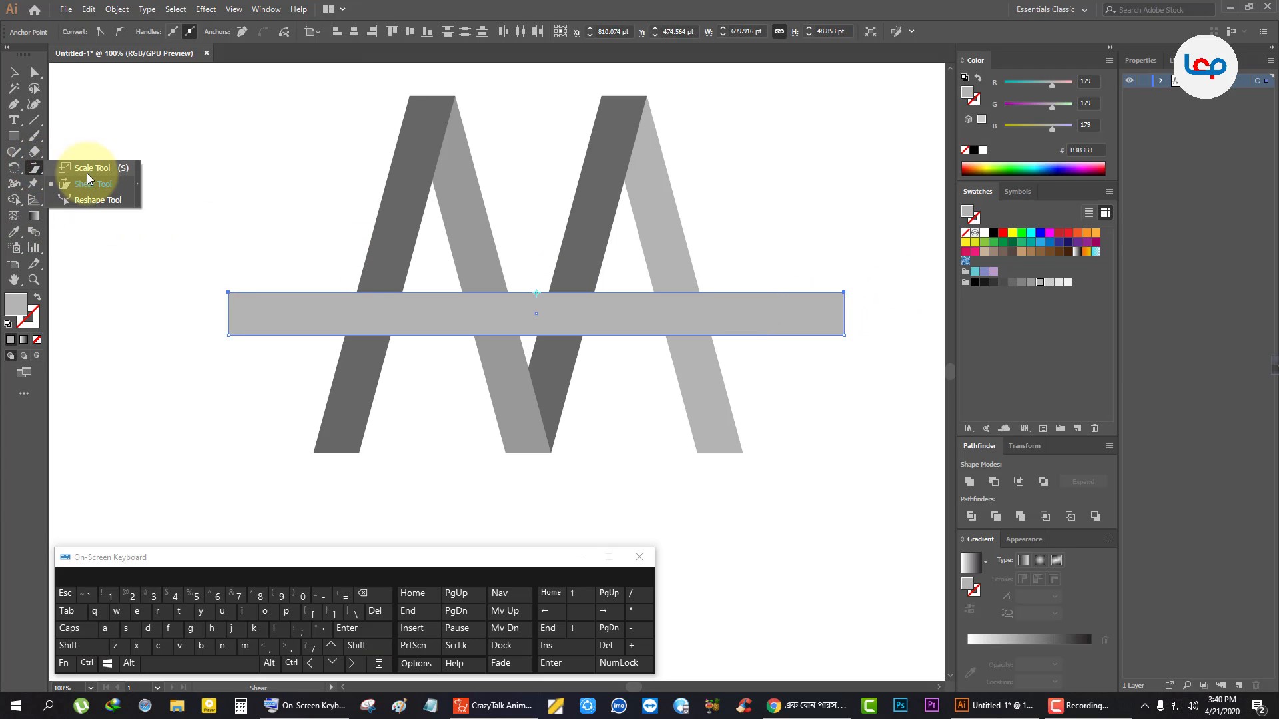
{"action": "left_click", "coordinate": [87, 170]}
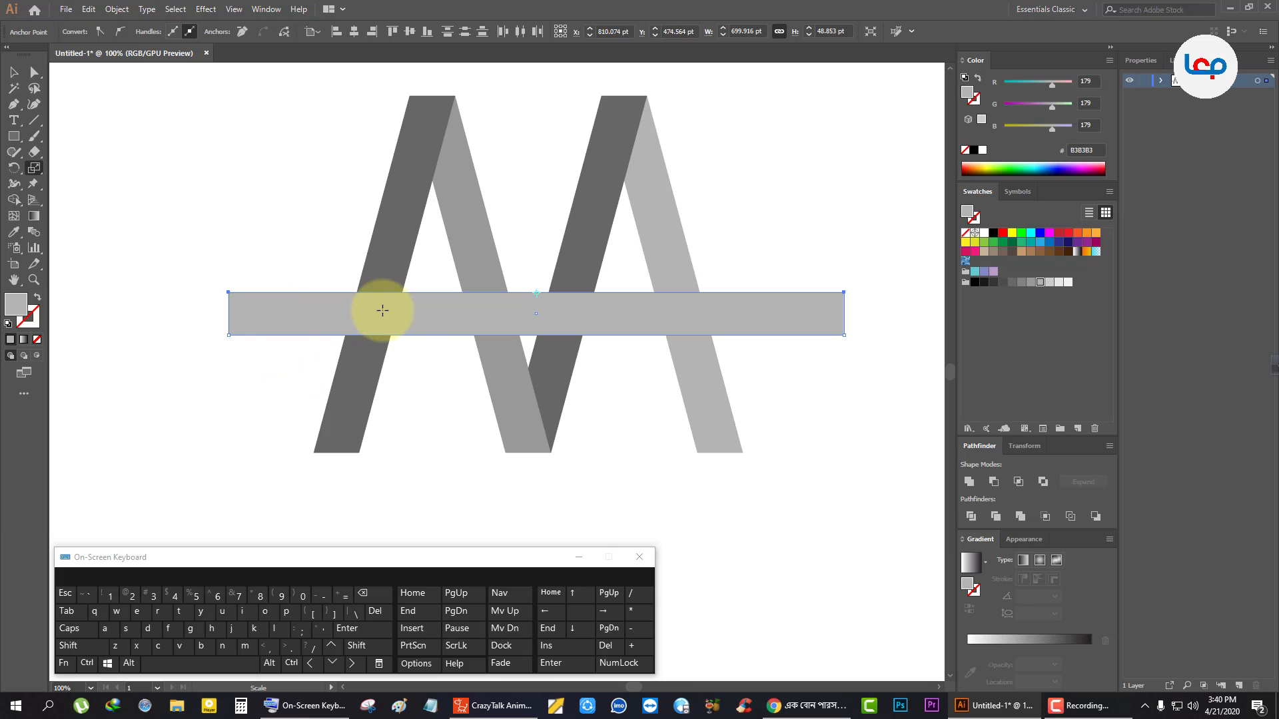
{"action": "left_click_drag", "start_coordinate": [227, 292], "coordinate": [255, 293]}
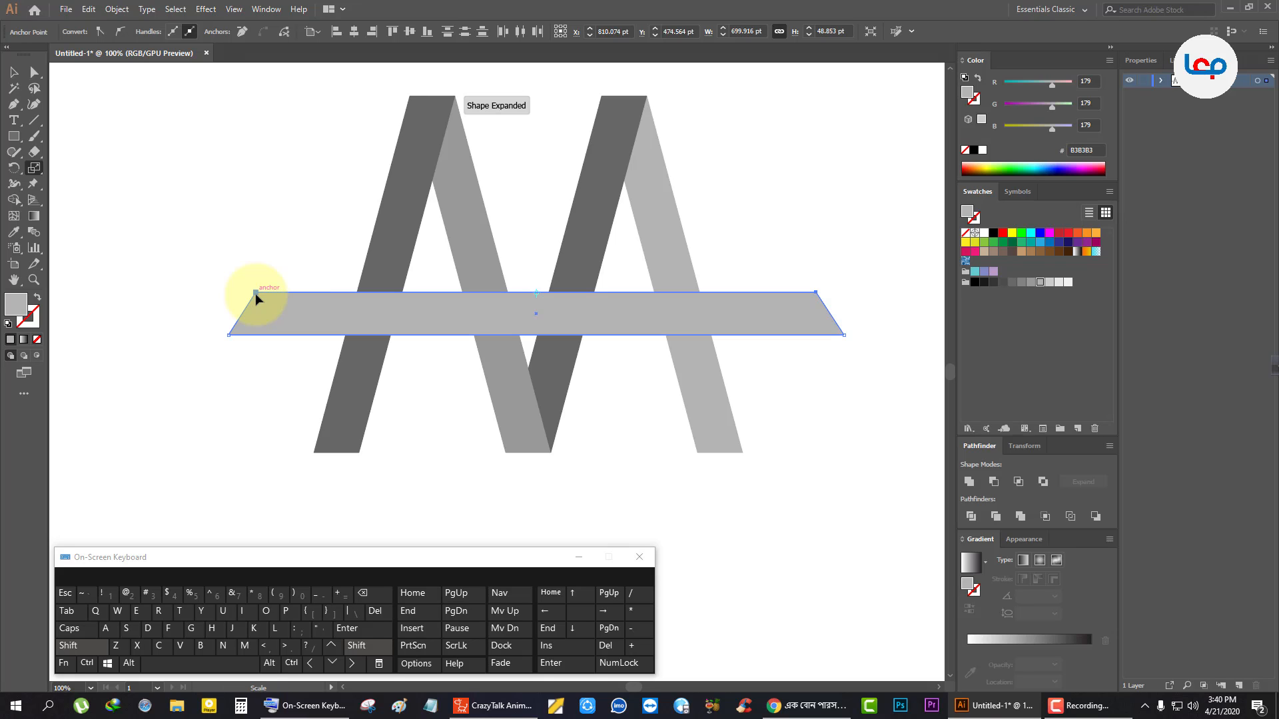
{"action": "left_click", "coordinate": [12, 71]}
{"action": "left_click", "coordinate": [154, 147]}
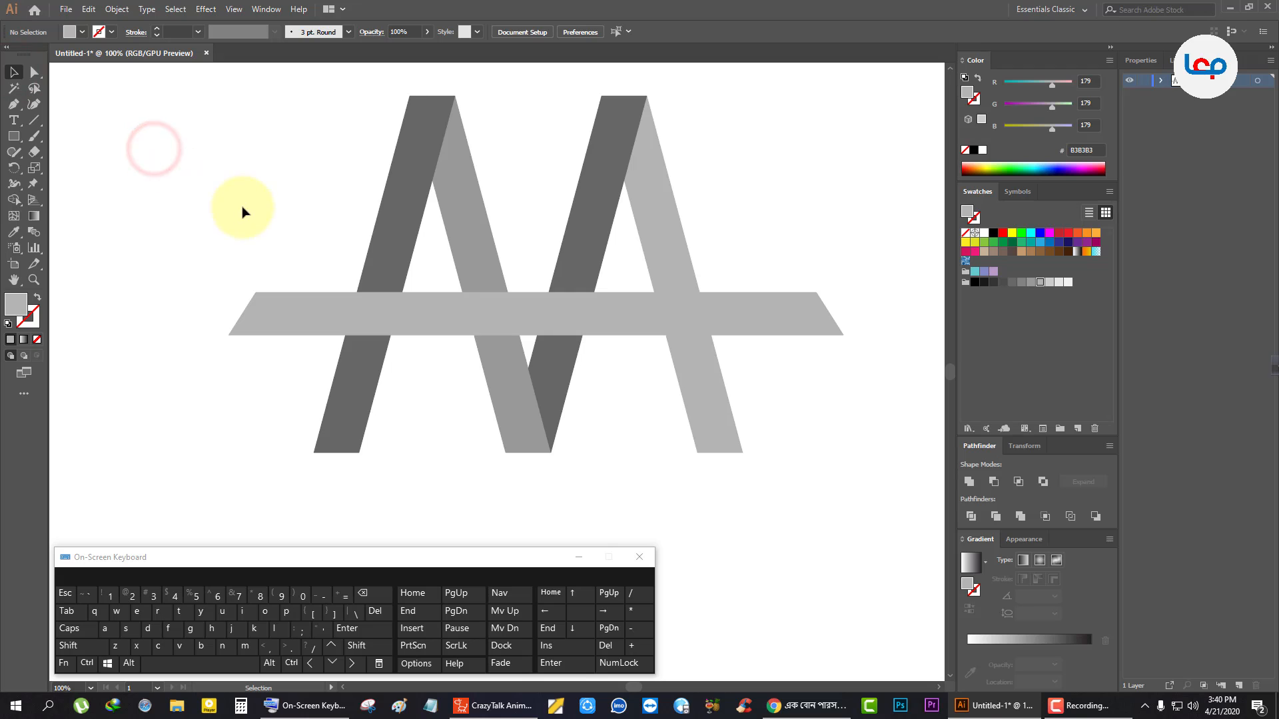
Group the M's four legs into one object, leaving the crossbar separate.
{"action": "left_click_drag", "start_coordinate": [344, 164], "coordinate": [639, 305]}
{"action": "right_click", "coordinate": [643, 158]}
{"action": "left_click", "coordinate": [679, 237]}
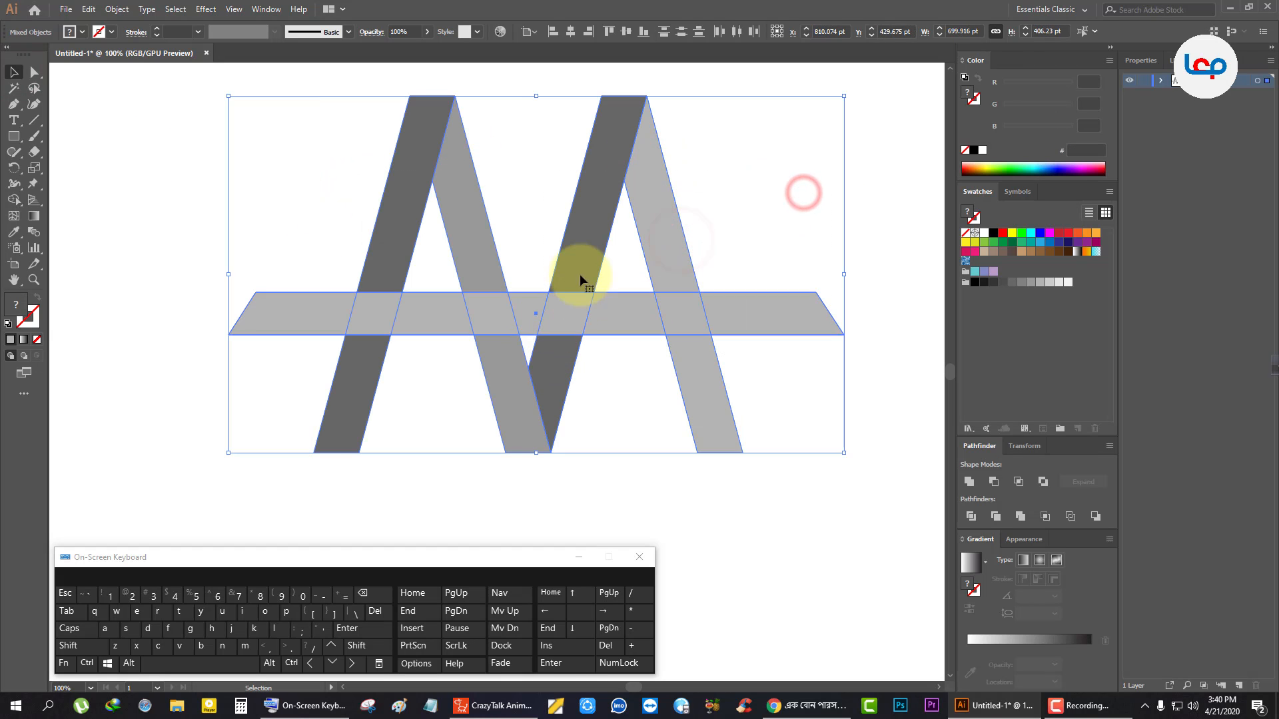
Align the crossbar to the M's horizontal and vertical centre, with the M as key object.
{"action": "left_click", "coordinate": [605, 209]}
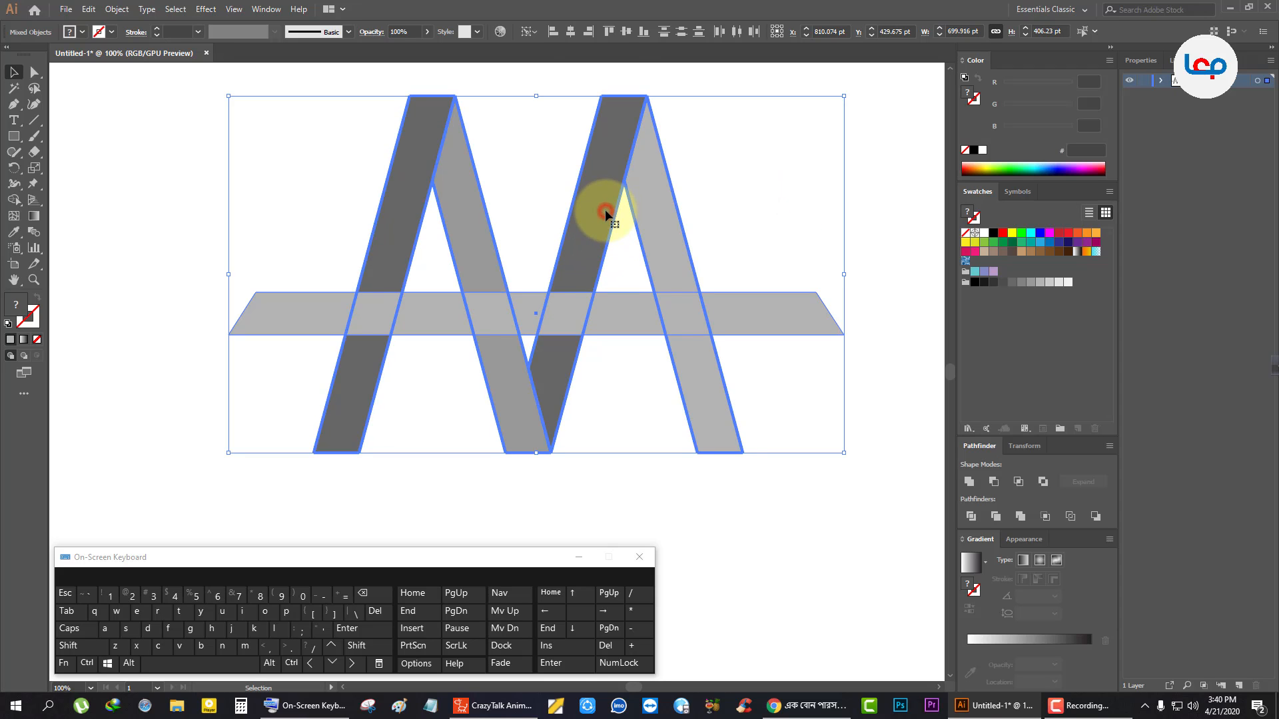
{"action": "left_click", "coordinate": [570, 34]}
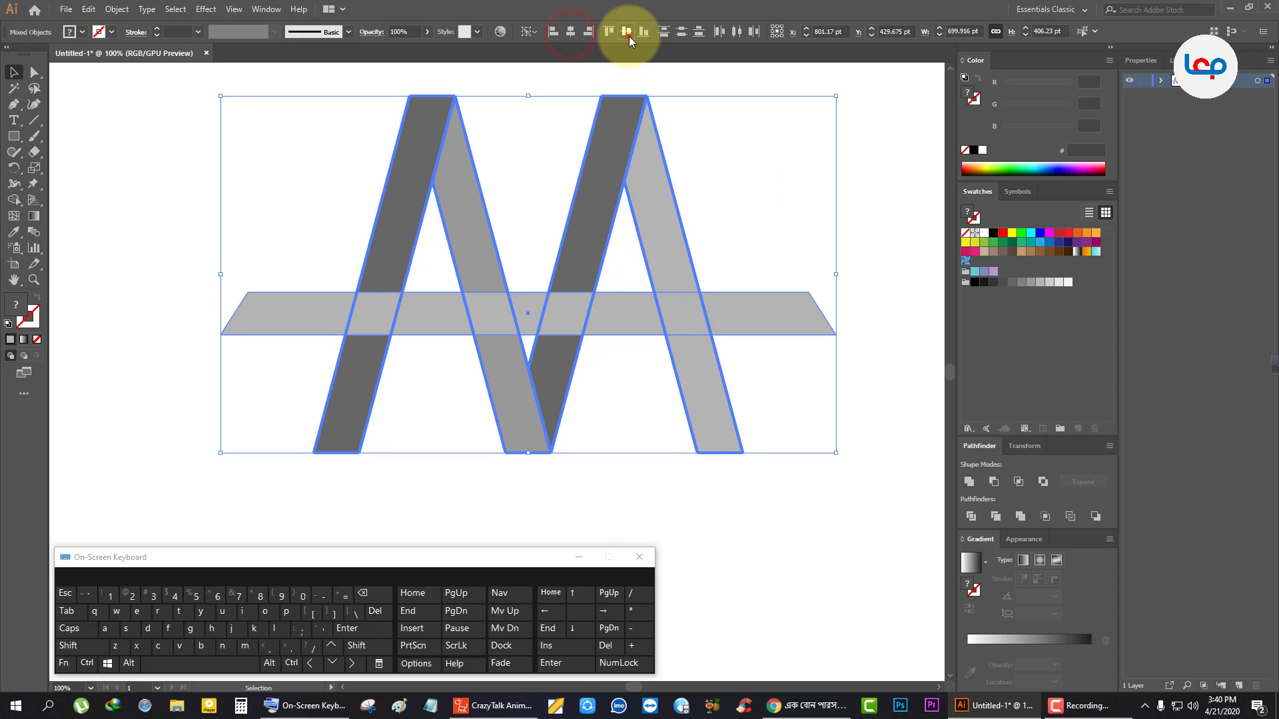
{"action": "left_click", "coordinate": [629, 36]}
{"action": "left_click", "coordinate": [712, 235]}
Move the crossbar about 51 pt straight down from the M's vertical centre.
{"action": "left_click", "coordinate": [719, 288]}
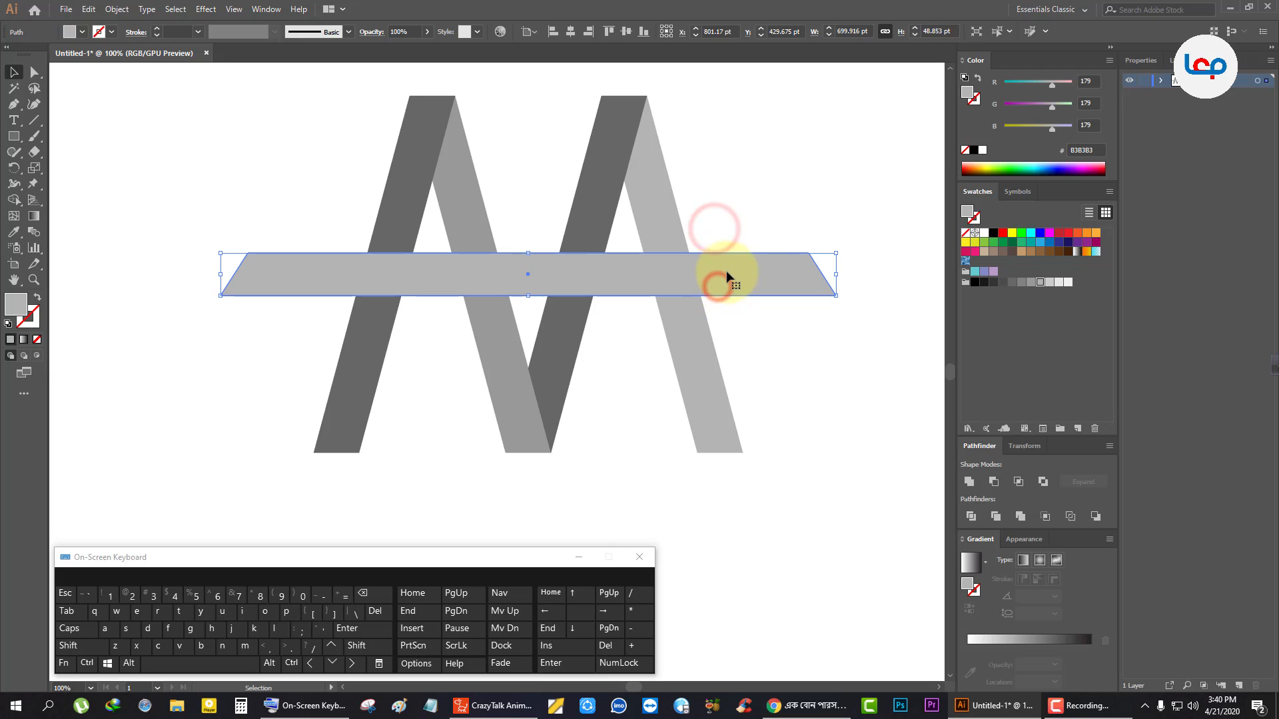
{"action": "left_click_drag", "start_coordinate": [727, 271], "coordinate": [726, 316]}
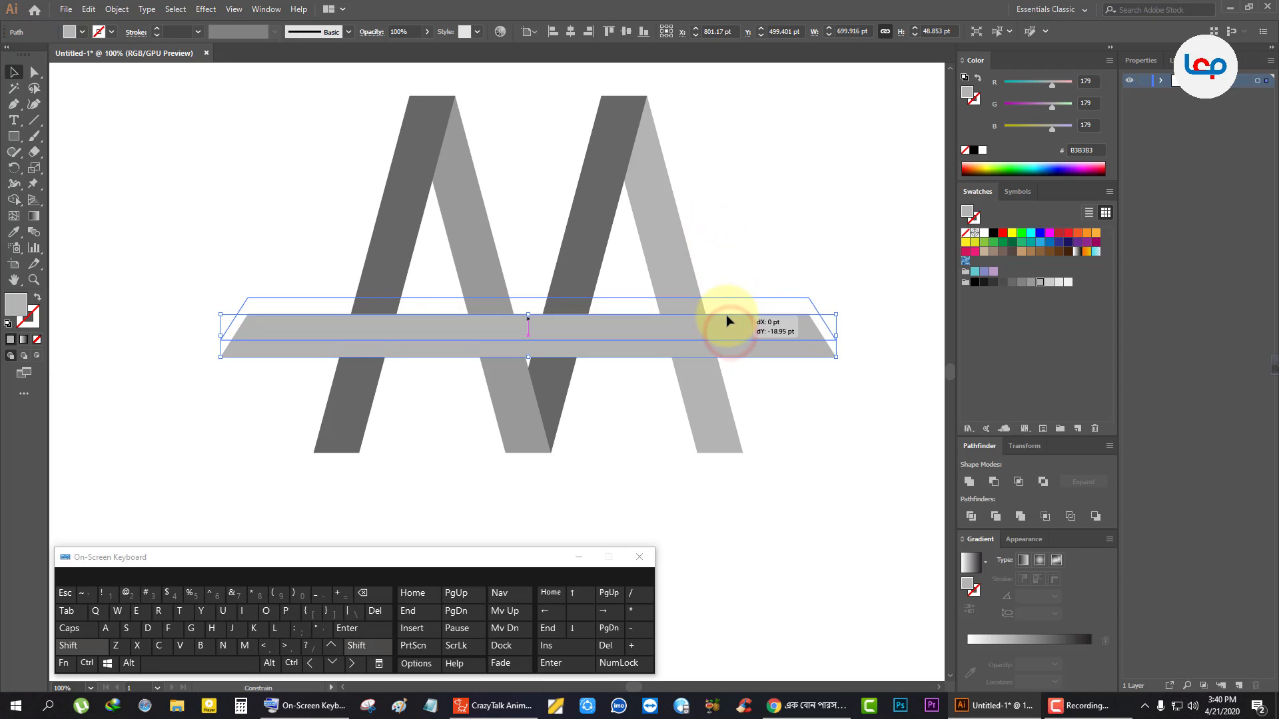
{"action": "left_click", "coordinate": [719, 230]}
Use Shape Builder on the M and crossbar to merge the first leg over the bar and the bar across the second leg.
{"action": "left_click_drag", "start_coordinate": [773, 203], "coordinate": [279, 365]}
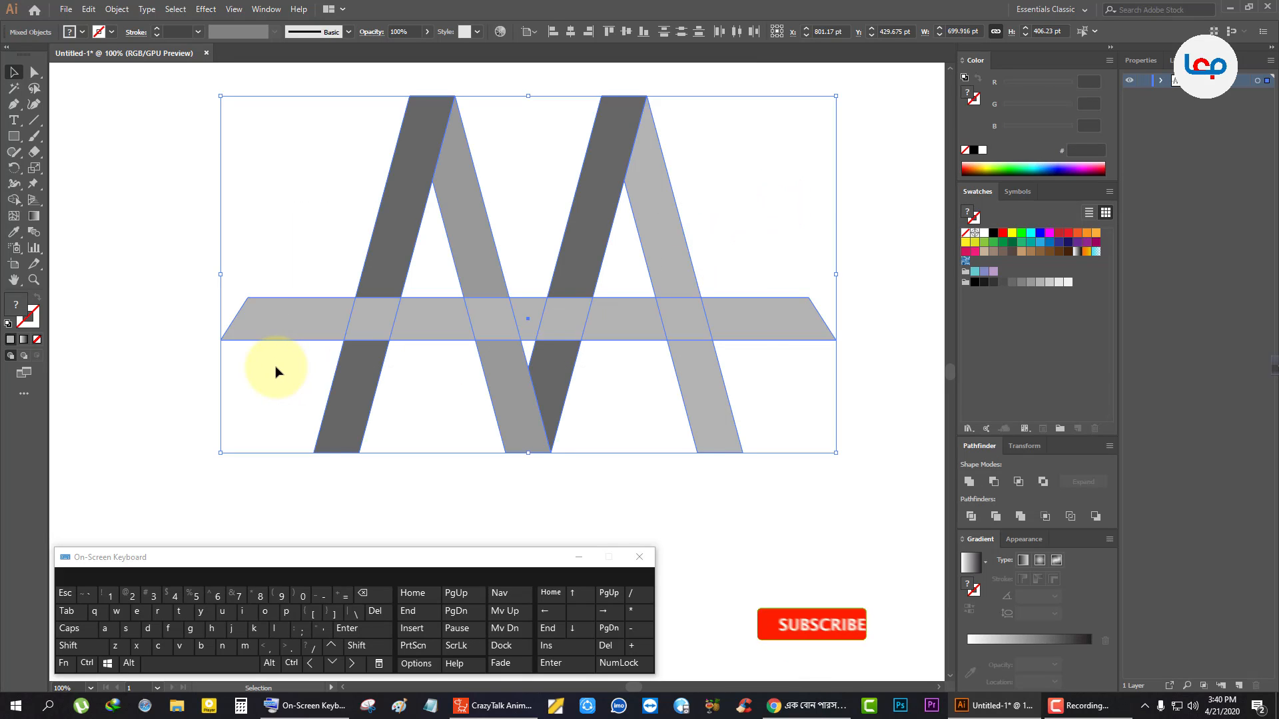
{"action": "scroll", "coordinate": [279, 365], "scroll_direction": "down", "scroll_amount": 1}
{"action": "scroll", "coordinate": [414, 265], "scroll_direction": "up", "scroll_amount": 1}
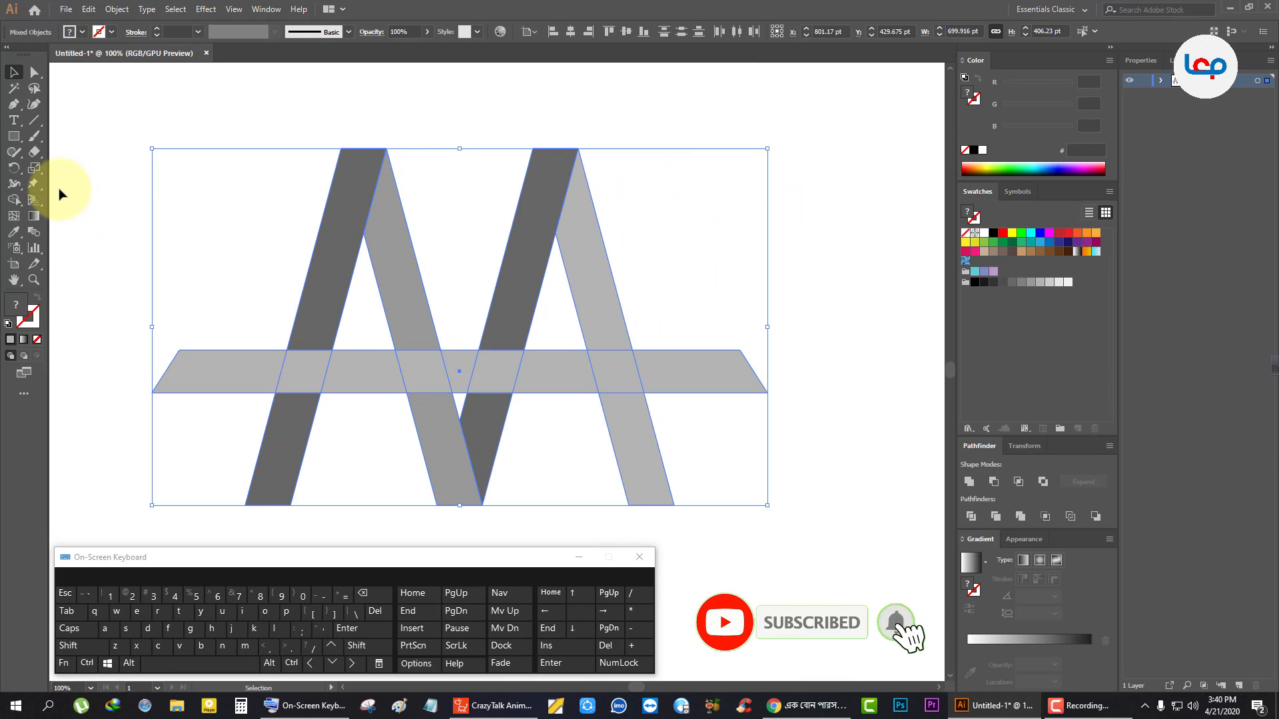
{"action": "left_click", "coordinate": [9, 201]}
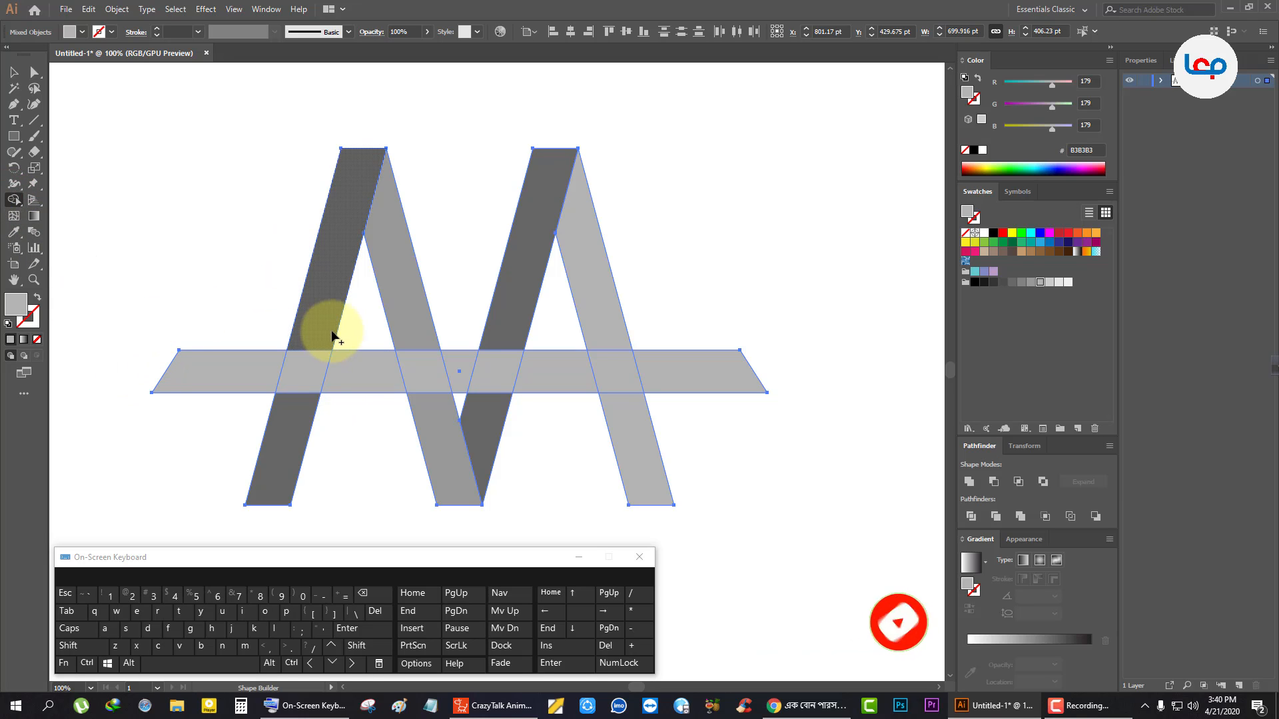
{"action": "left_click_drag", "start_coordinate": [313, 331], "coordinate": [308, 399]}
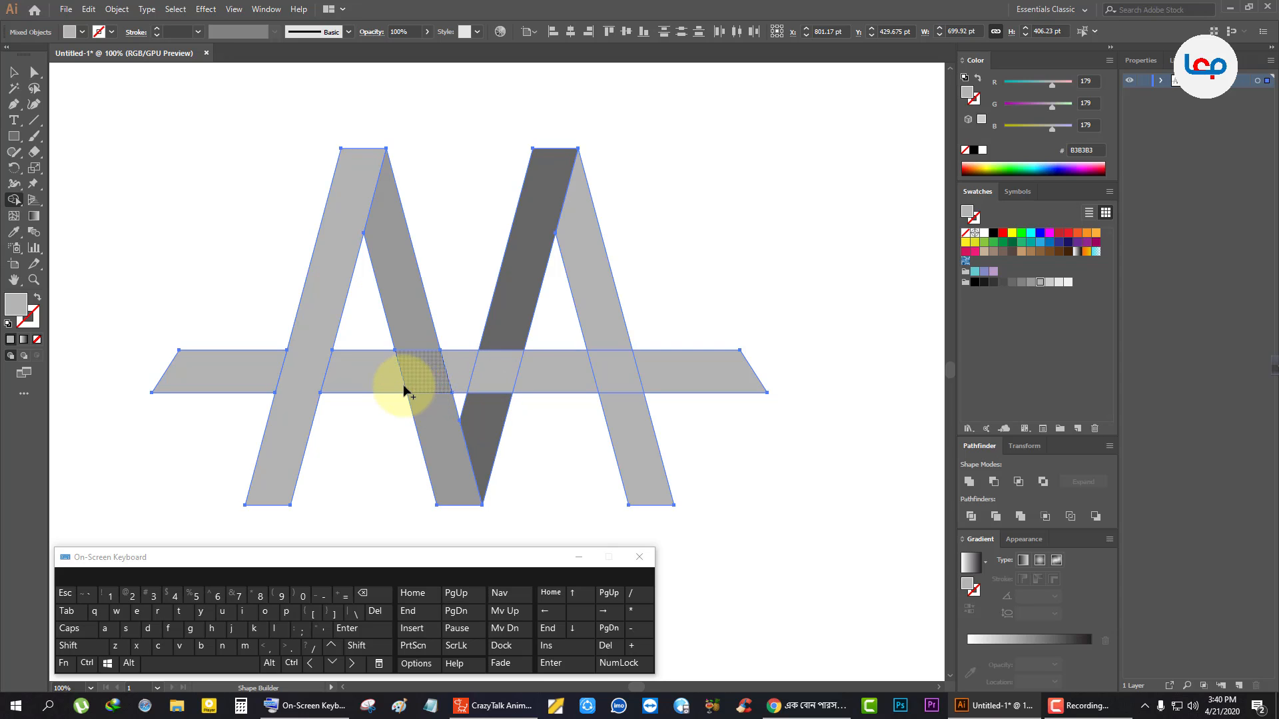
{"action": "mouse_move", "coordinate": [384, 377]}
{"action": "left_mouse_down"}
{"action": "mouse_move", "coordinate": [451, 366]}
{"action": "mouse_move", "coordinate": [430, 367]}
{"action": "left_mouse_up"}
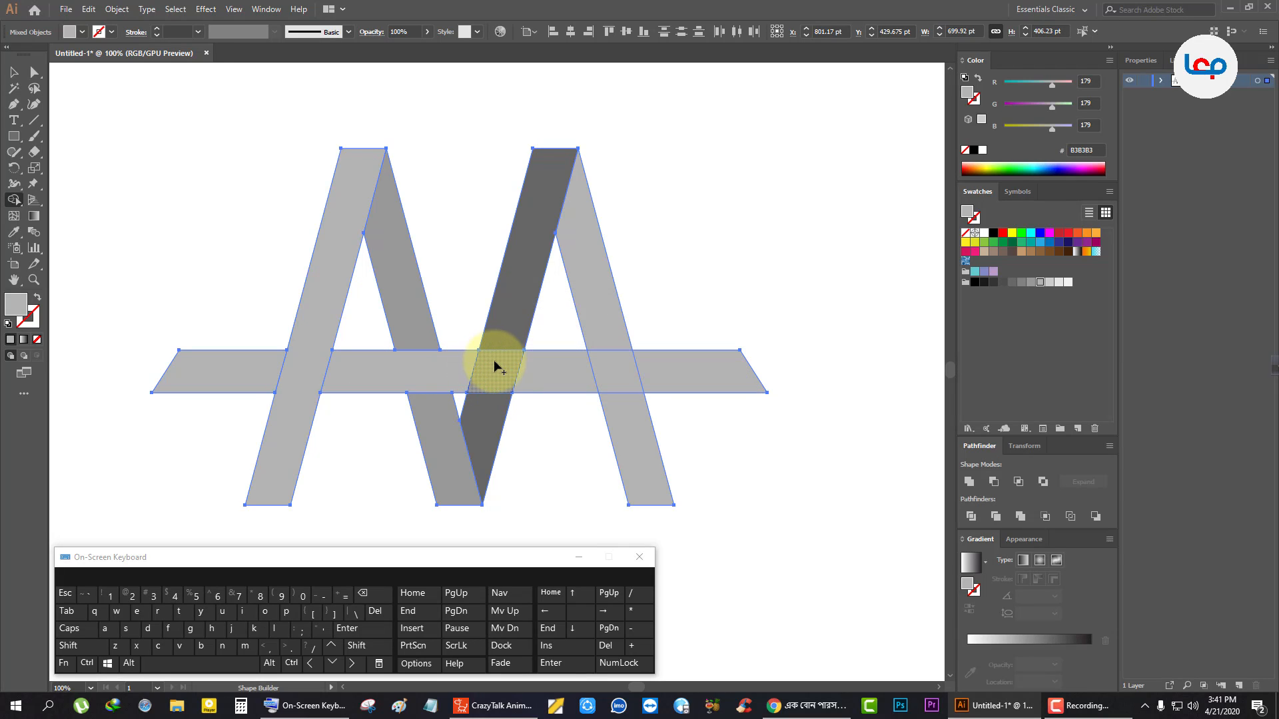
Merge the third leg into one piece over the crossbar, and merge the bar's overlap across the fourth leg.
{"action": "left_click_drag", "start_coordinate": [511, 313], "coordinate": [500, 405]}
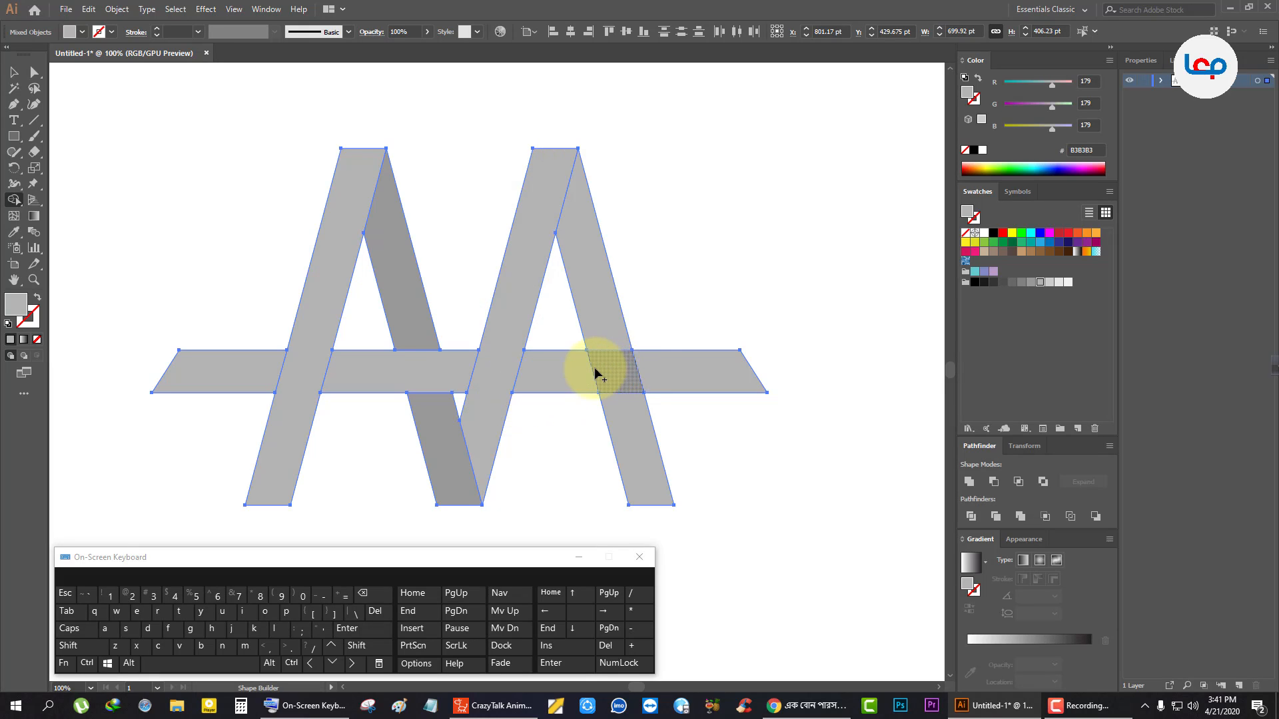
{"action": "mouse_move", "coordinate": [596, 365]}
{"action": "left_mouse_down"}
{"action": "mouse_move", "coordinate": [671, 357]}
{"action": "mouse_move", "coordinate": [565, 368]}
{"action": "mouse_move", "coordinate": [634, 366]}
{"action": "mouse_move", "coordinate": [603, 369]}
{"action": "left_mouse_up"}
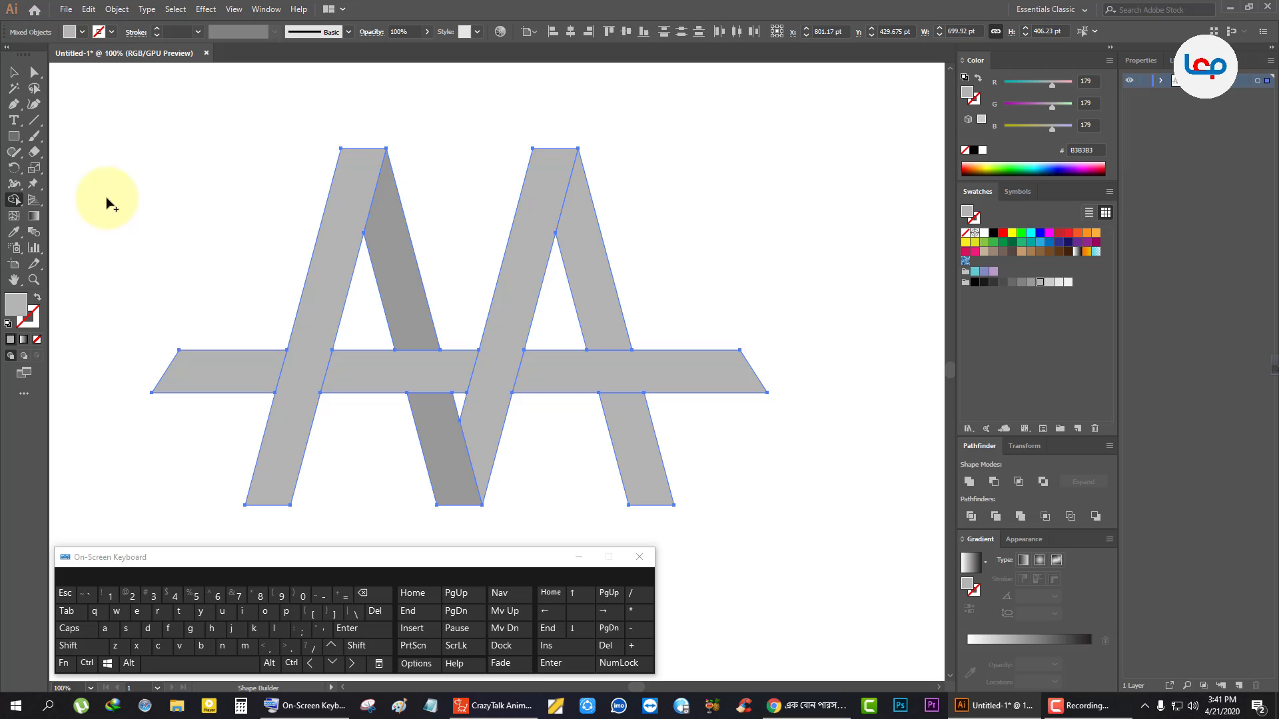
{"action": "left_click", "coordinate": [12, 73]}
{"action": "left_click", "coordinate": [271, 251]}
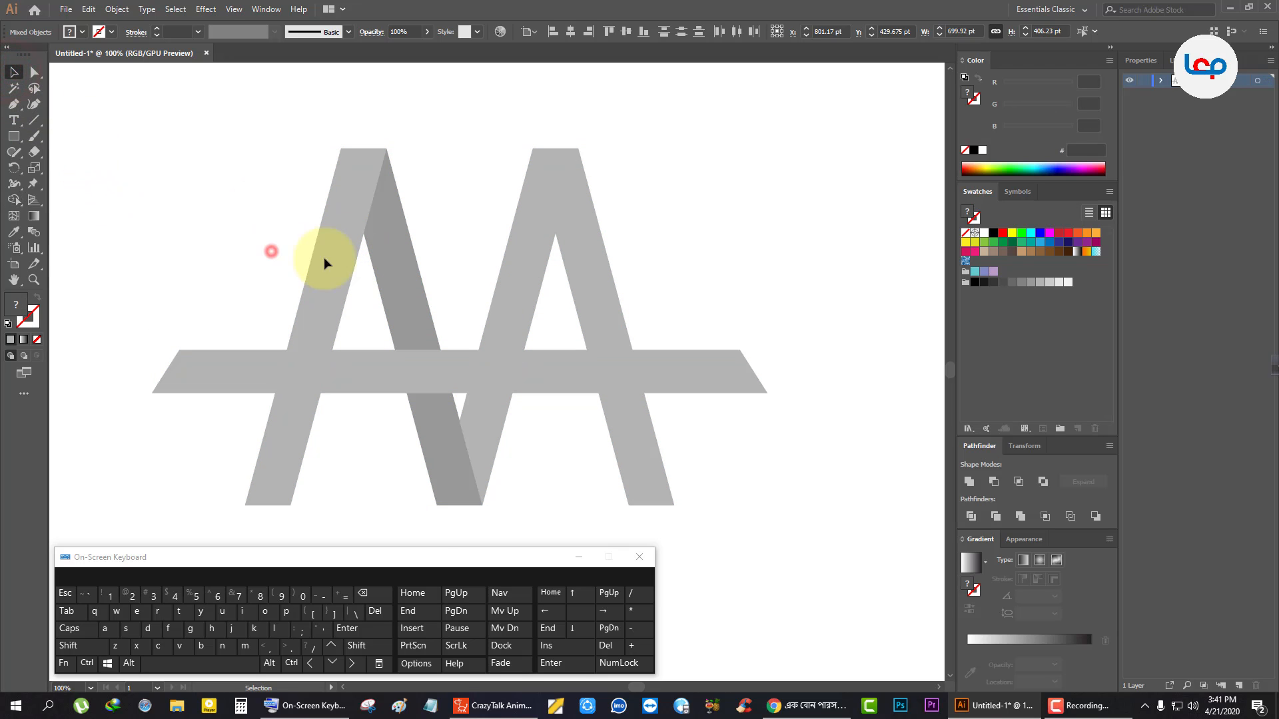
Ungroup the merged artwork so each leg and crossbar piece can be selected separately.
{"action": "left_click", "coordinate": [391, 289]}
{"action": "right_click", "coordinate": [391, 288]}
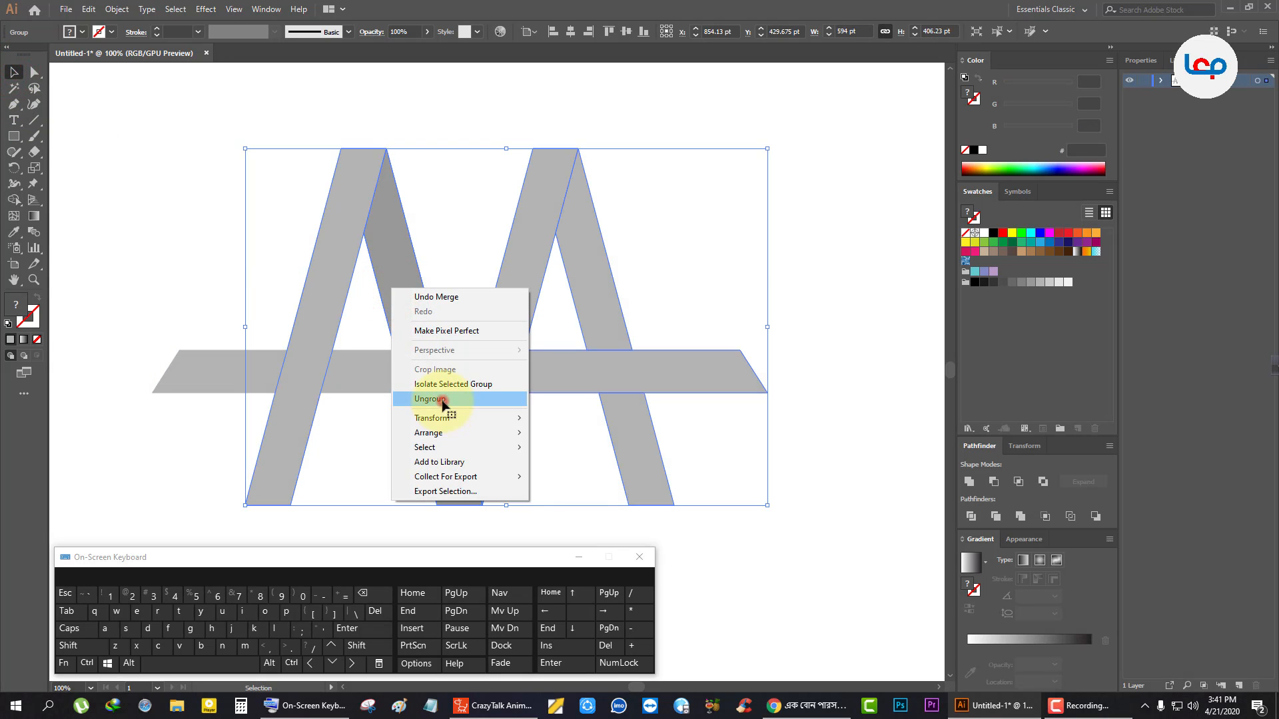
{"action": "left_click", "coordinate": [442, 399]}
{"action": "left_click", "coordinate": [405, 287]}
{"action": "left_click", "coordinate": [517, 274]}
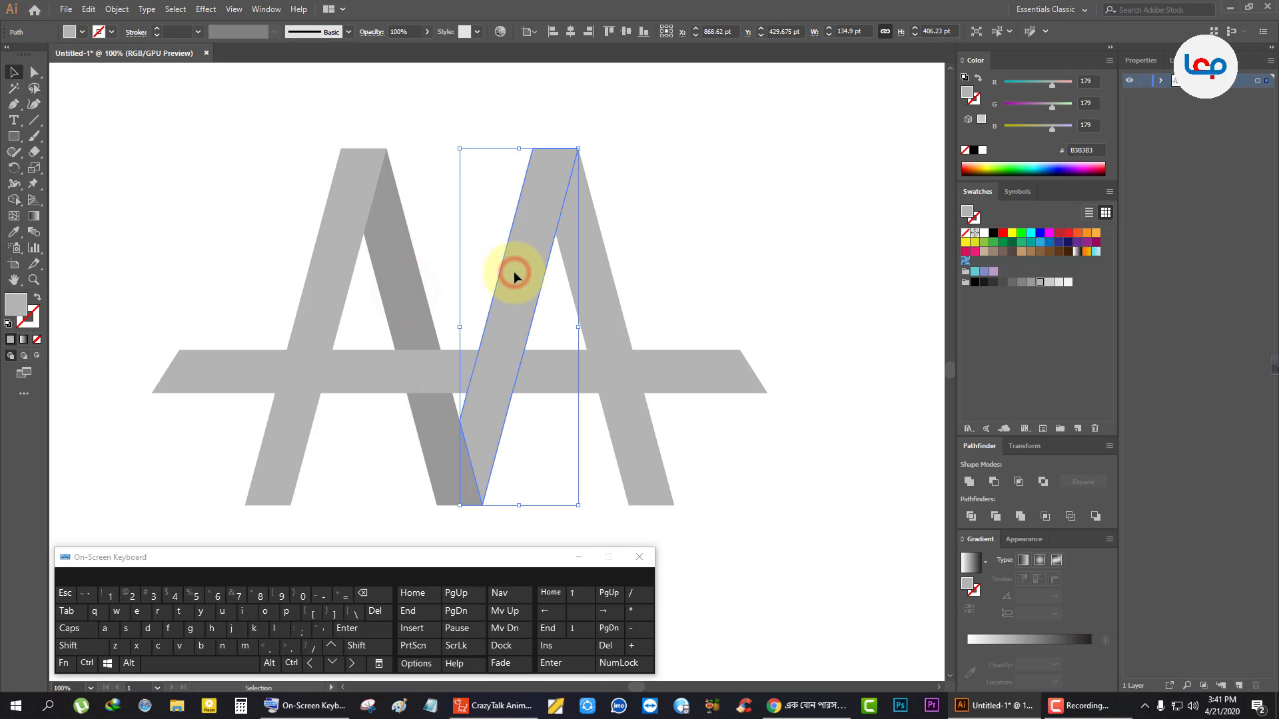
{"action": "left_click", "coordinate": [591, 278]}
{"action": "left_click", "coordinate": [693, 260]}
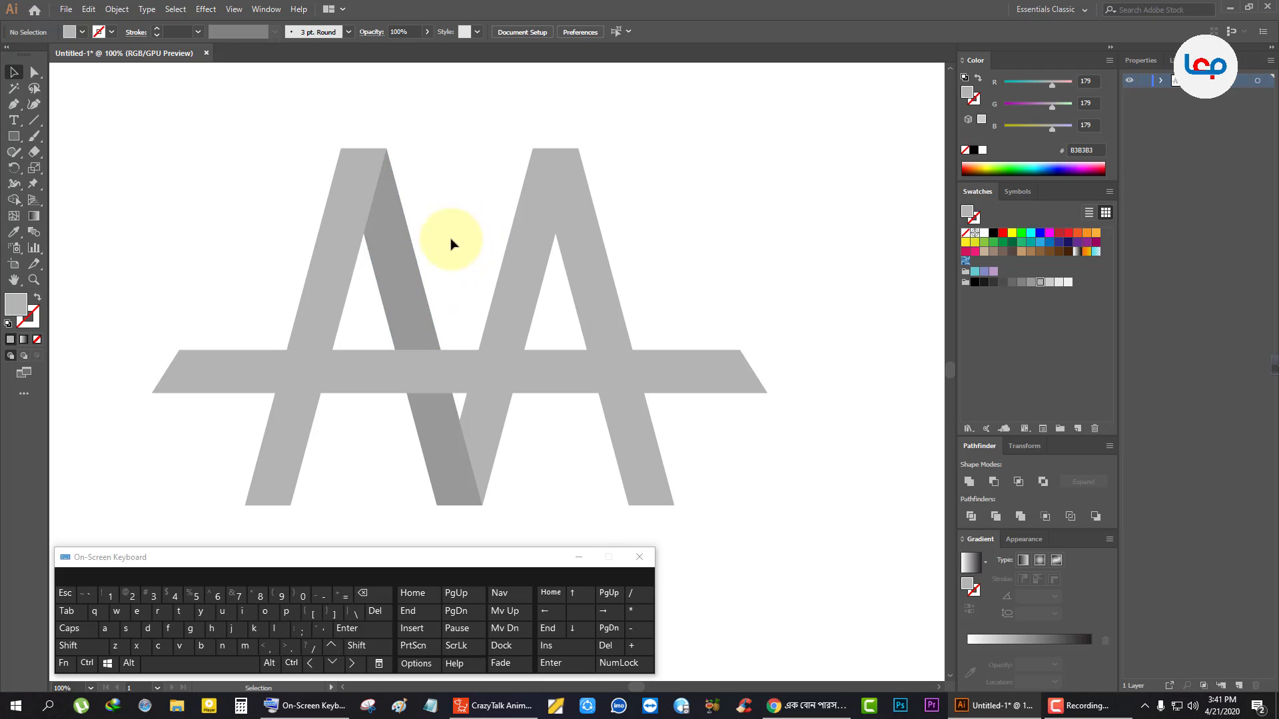
Fill the M's first leg with dark blue 2E3192.
{"action": "left_click", "coordinate": [325, 267]}
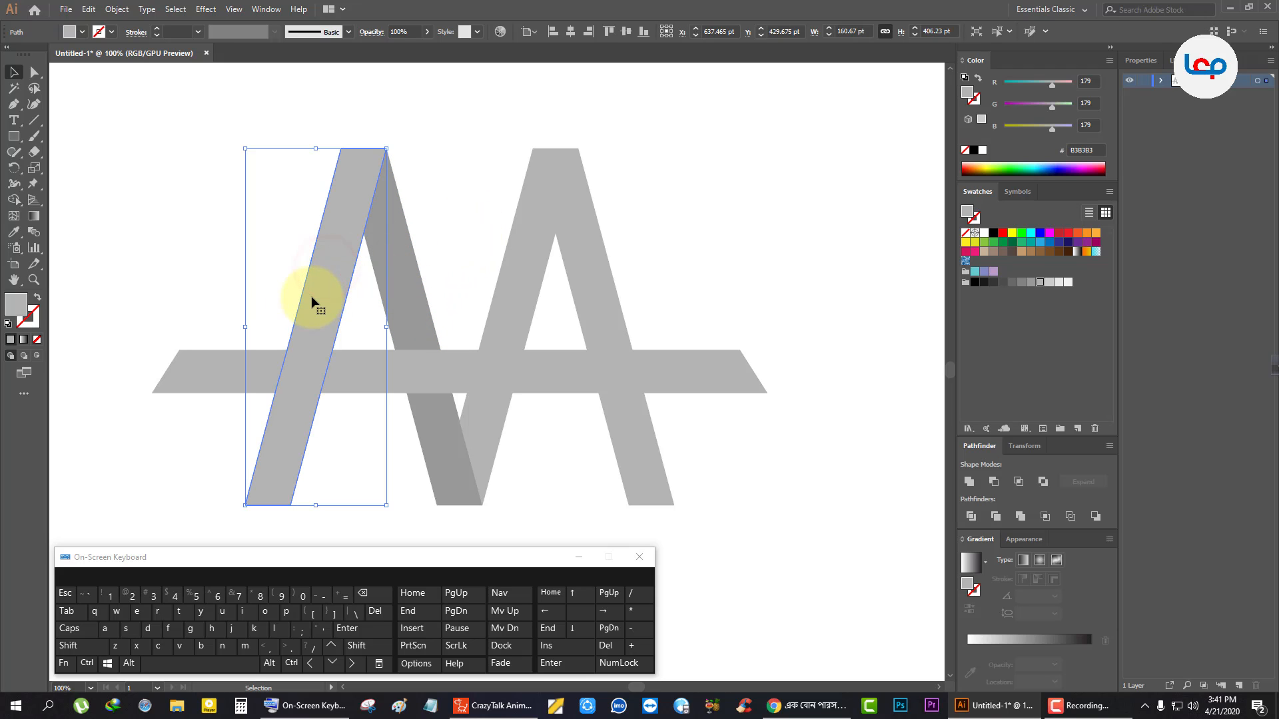
{"action": "left_click", "coordinate": [1059, 244]}
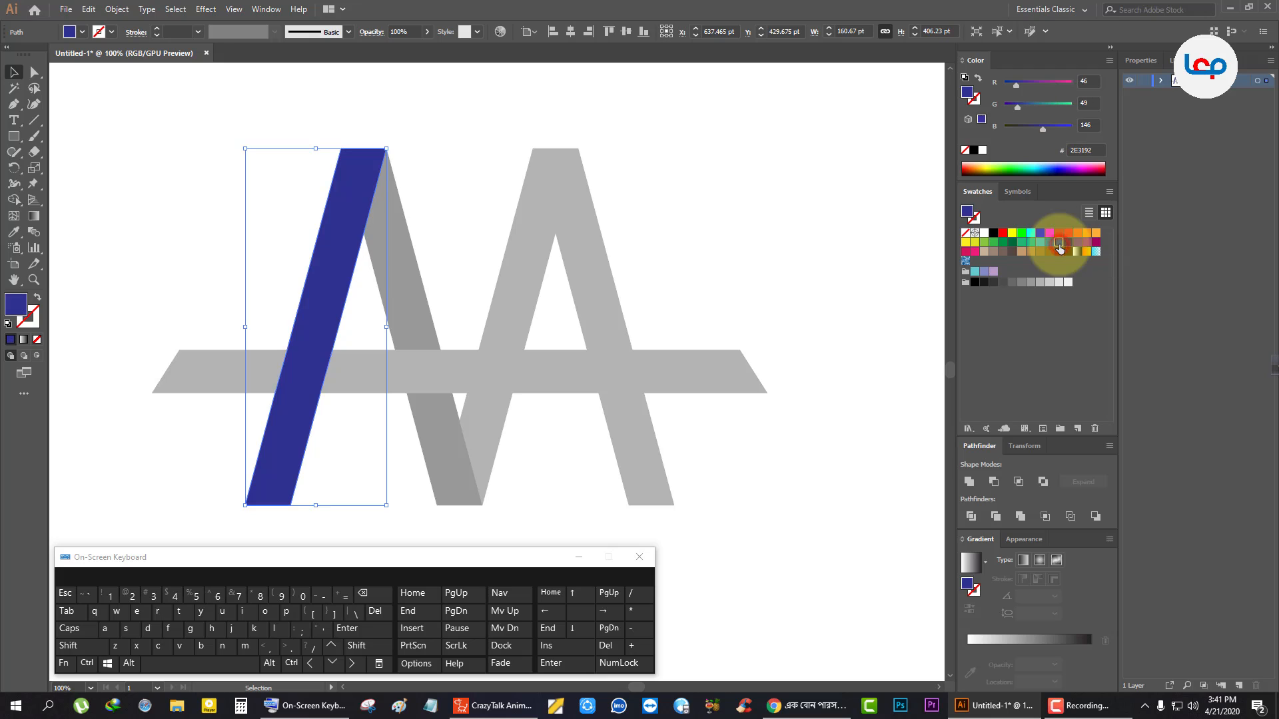
{"action": "left_click", "coordinate": [771, 248]}
{"action": "scroll", "coordinate": [413, 223], "scroll_direction": "down", "scroll_amount": 2}
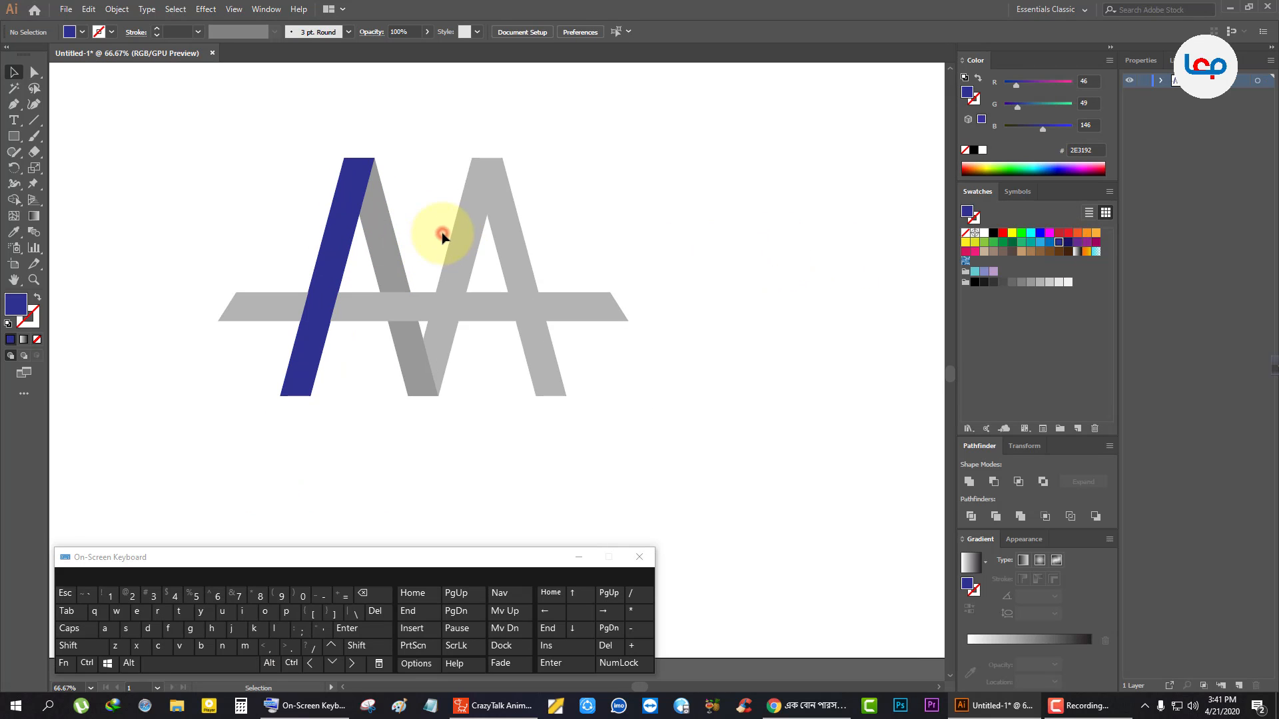
Fill both pieces of the second leg, above and below the crossbar, with light blue R=41 G=171 B=226.
{"action": "left_click", "coordinate": [391, 250]}
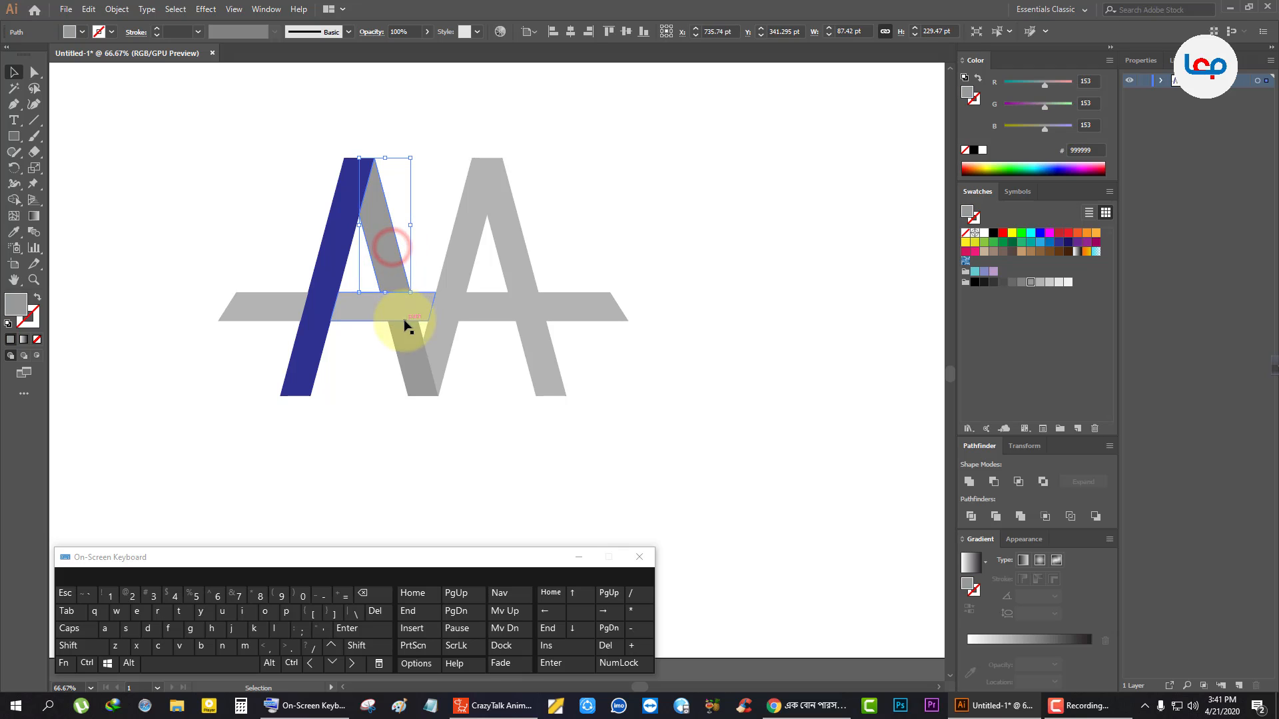
{"action": "left_click", "coordinate": [416, 349], "text": "shift"}
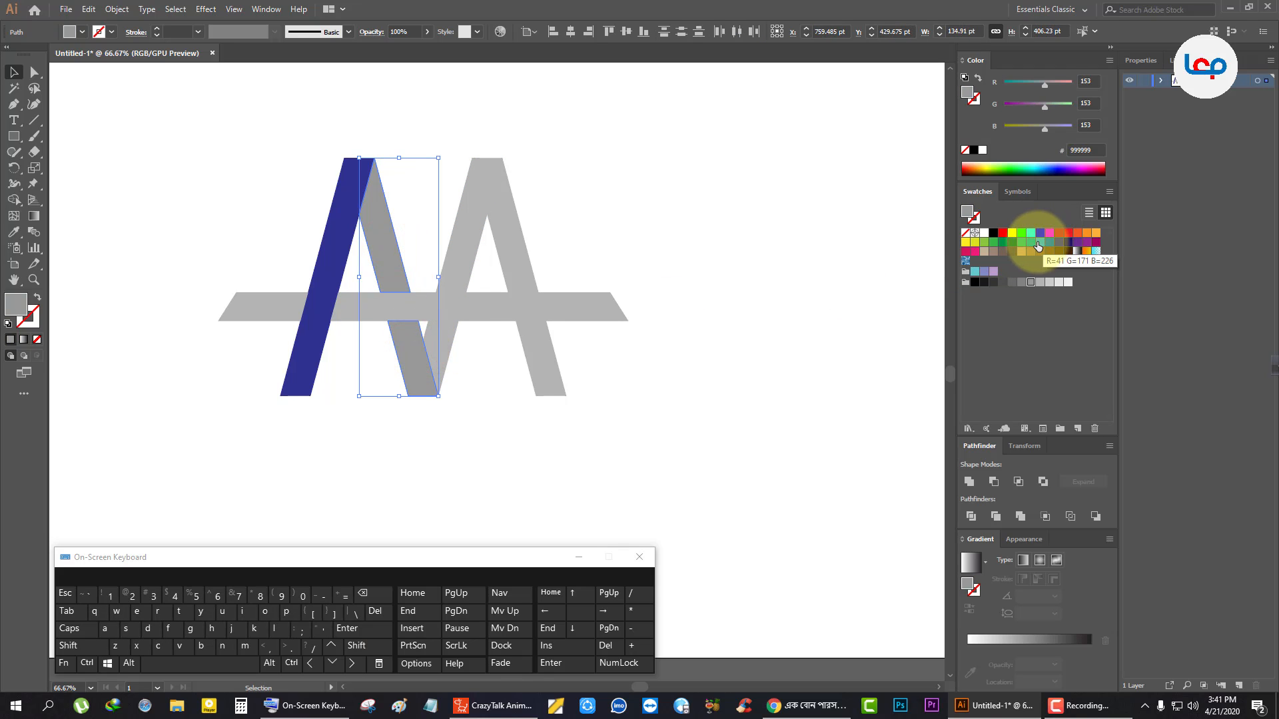
{"action": "left_click", "coordinate": [622, 246]}
Try a medium blue 0071BC fill on the M's first leg and return it to dark blue 2E3192.
{"action": "left_click", "coordinate": [342, 220]}
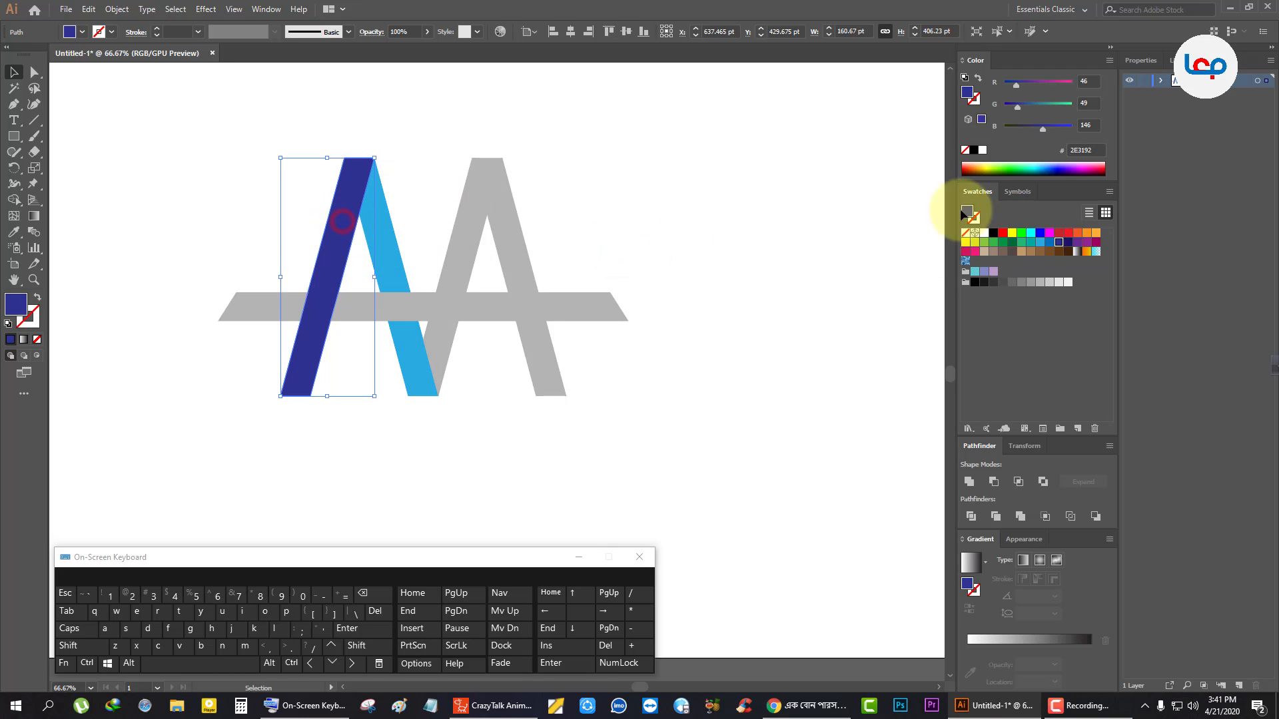
{"action": "left_click", "coordinate": [1048, 242]}
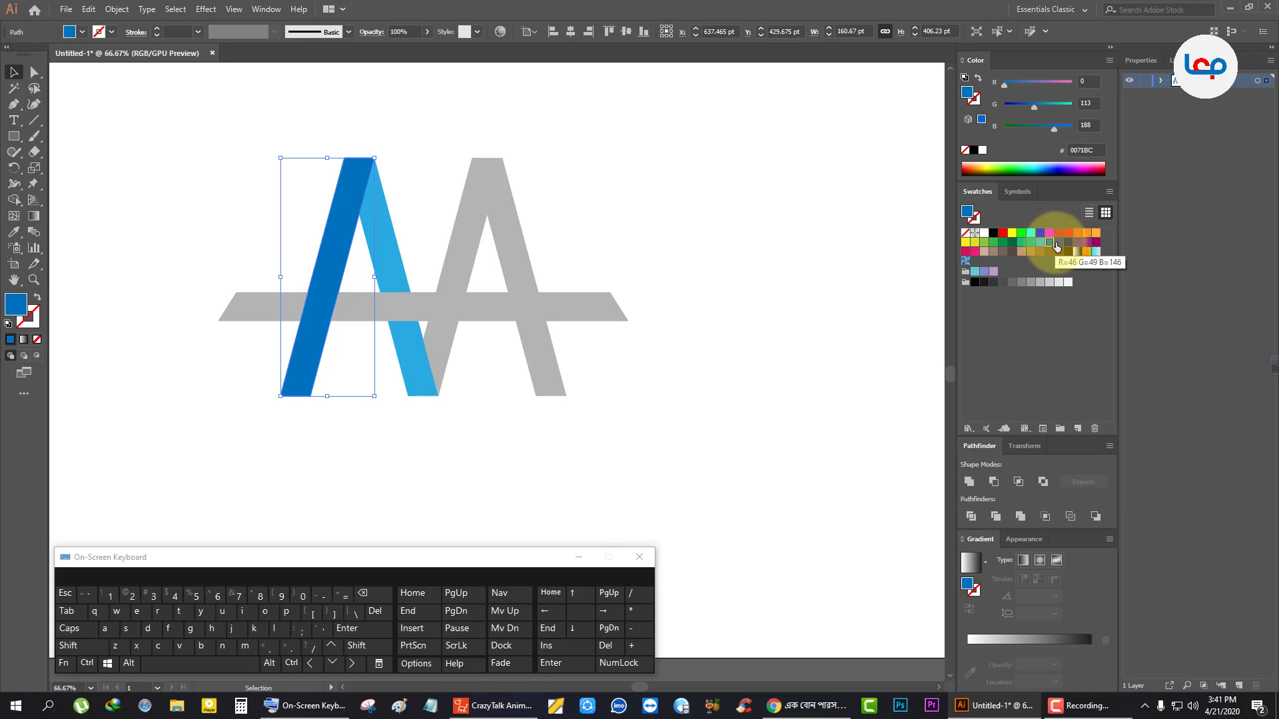
{"action": "left_click", "coordinate": [1058, 244]}
{"action": "left_click", "coordinate": [618, 219]}
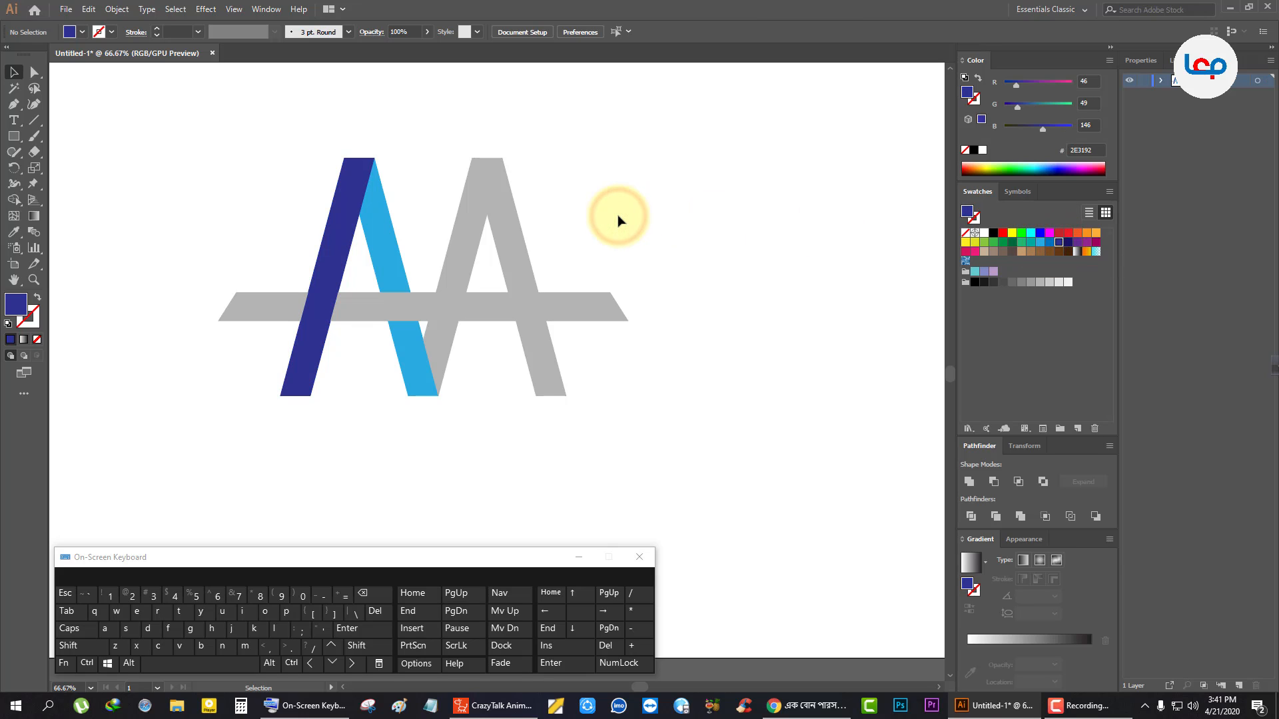
Fill both pieces of the fourth leg, above and below the crossbar, with light orange FBB03B.
{"action": "left_click", "coordinate": [560, 223]}
{"action": "left_click", "coordinate": [507, 260]}
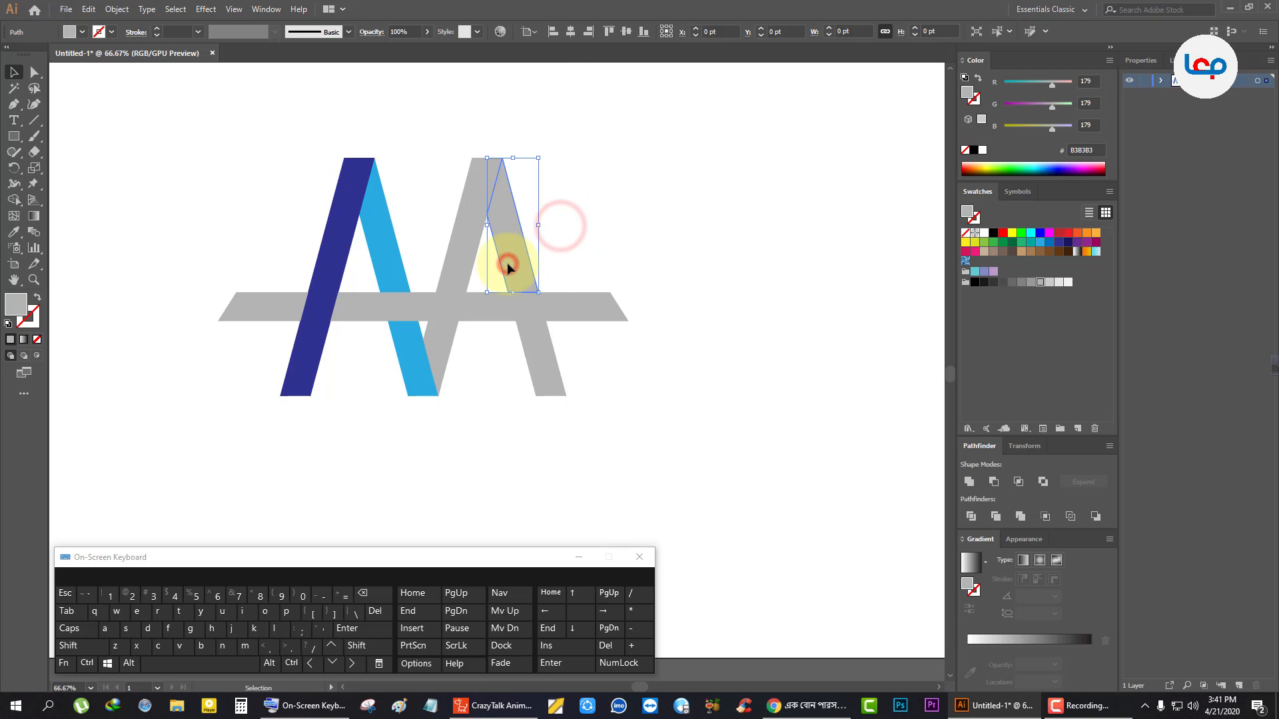
{"action": "left_click", "coordinate": [546, 358]}
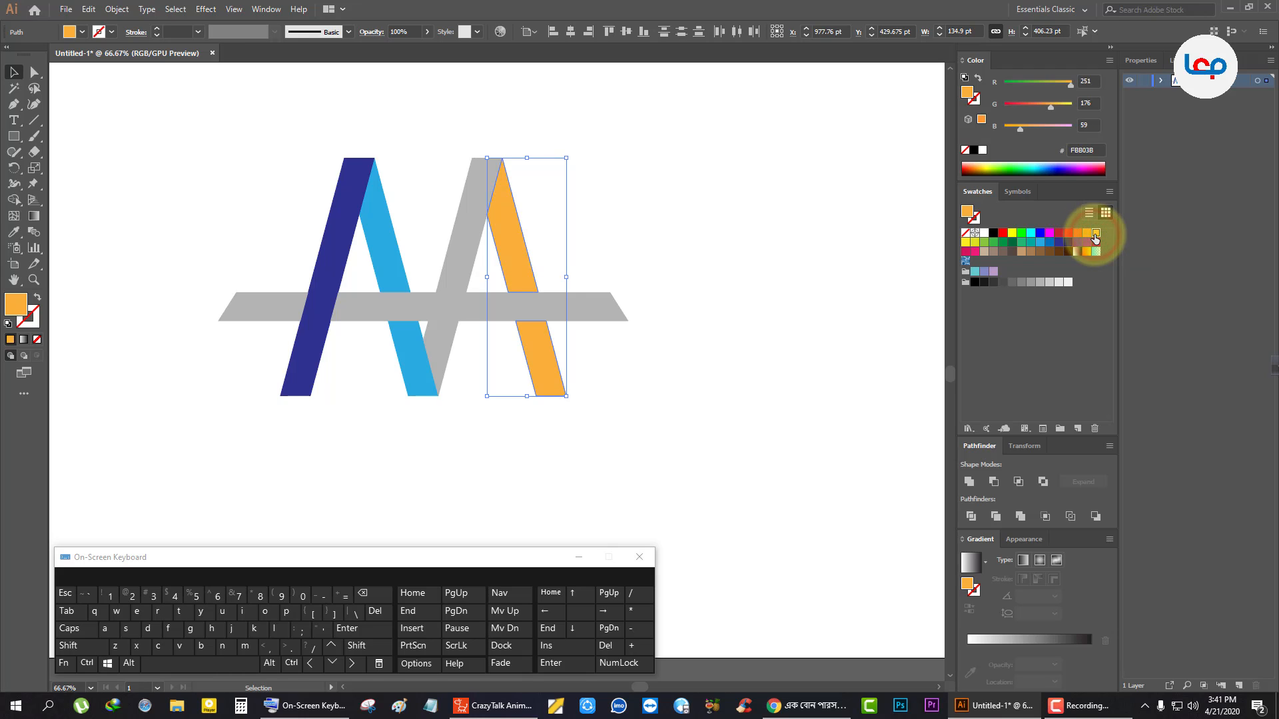
{"action": "left_click", "coordinate": [812, 287]}
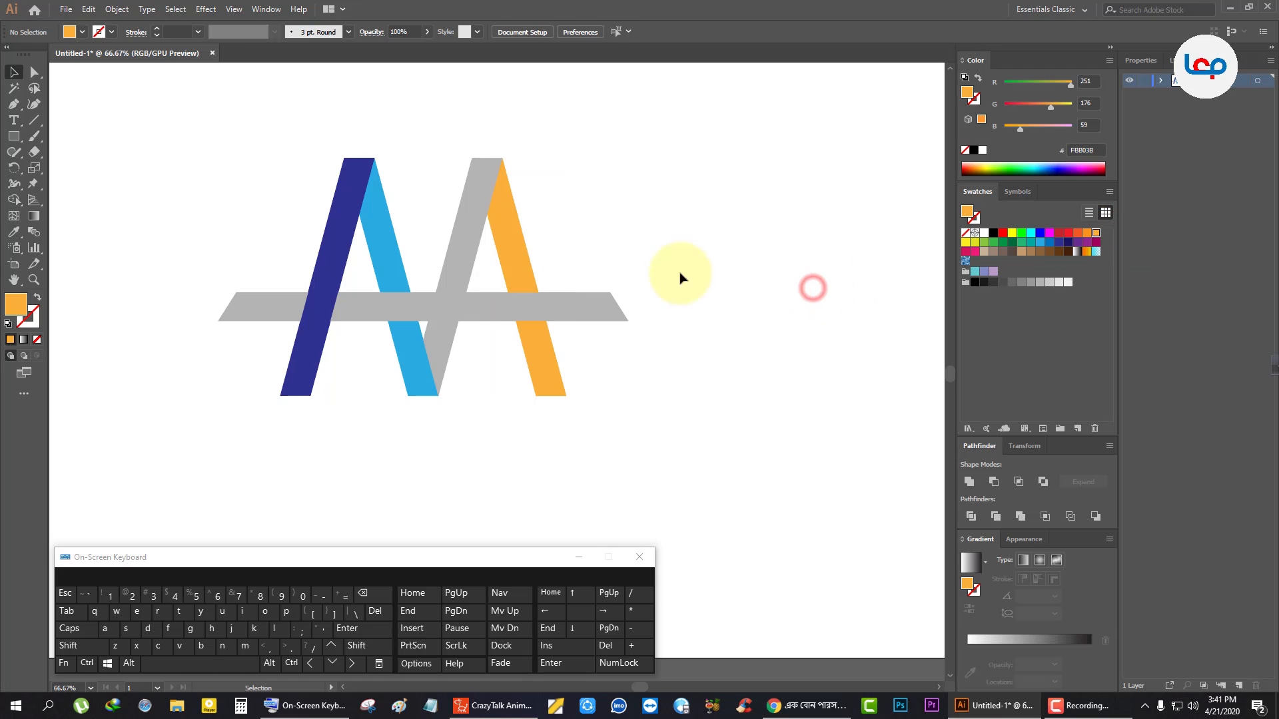
Fill the third leg with red-orange F15A24 after comparing it with orange F7931E.
{"action": "left_click", "coordinate": [481, 226]}
{"action": "left_click", "coordinate": [1078, 234]}
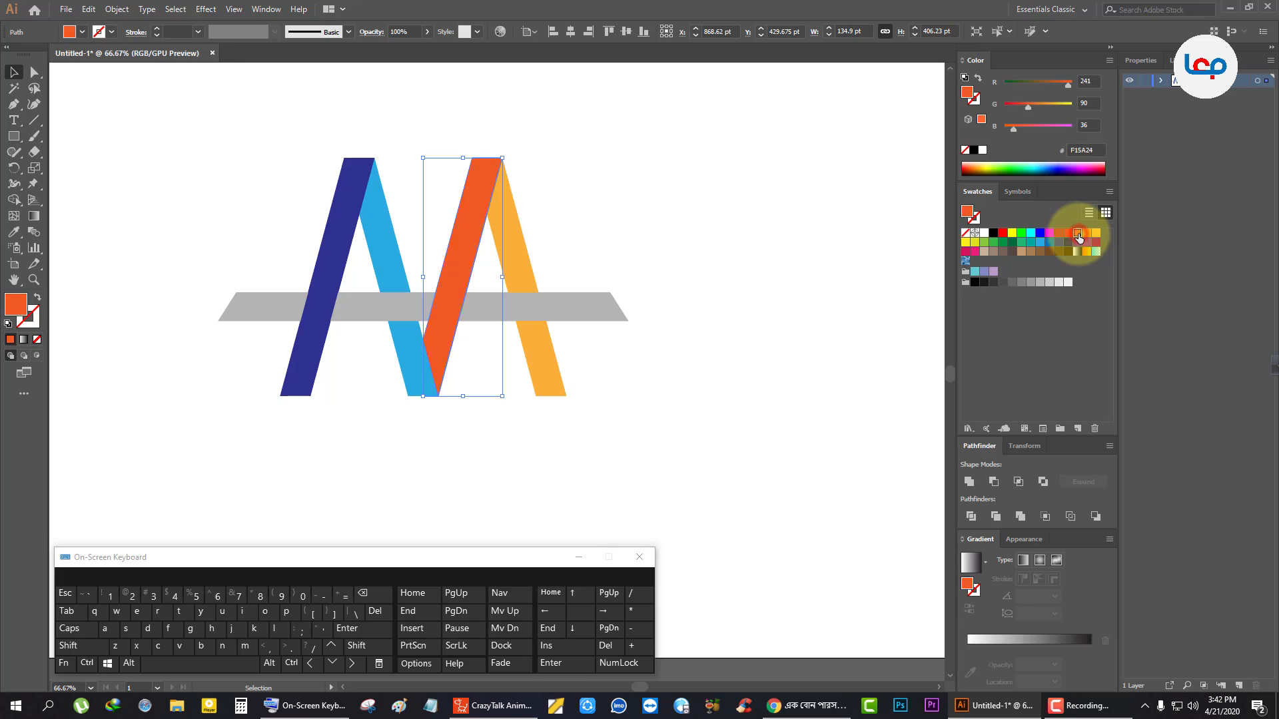
{"action": "left_click", "coordinate": [1086, 234]}
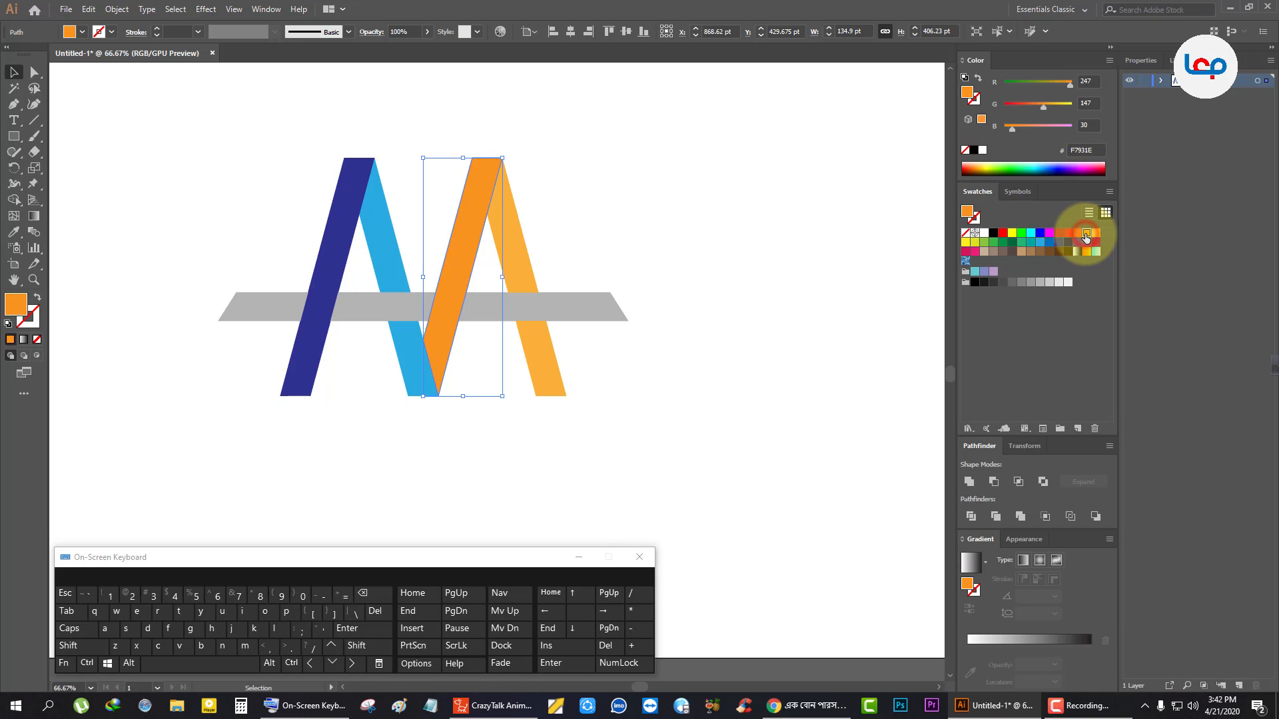
{"action": "left_click", "coordinate": [1081, 234]}
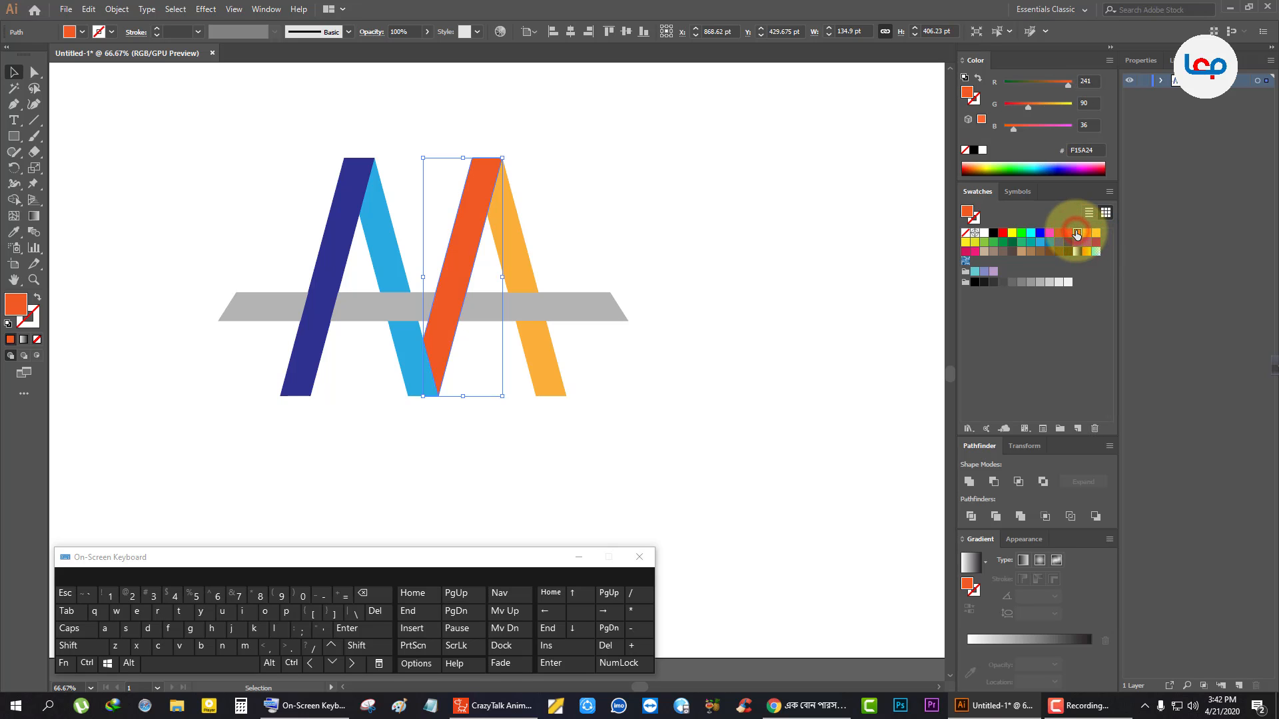
Colour the crossbar's right section dark blue 2E3192 by sampling the first leg with the Eyedropper.
{"action": "left_click", "coordinate": [607, 303]}
{"action": "left_click", "coordinate": [607, 226]}
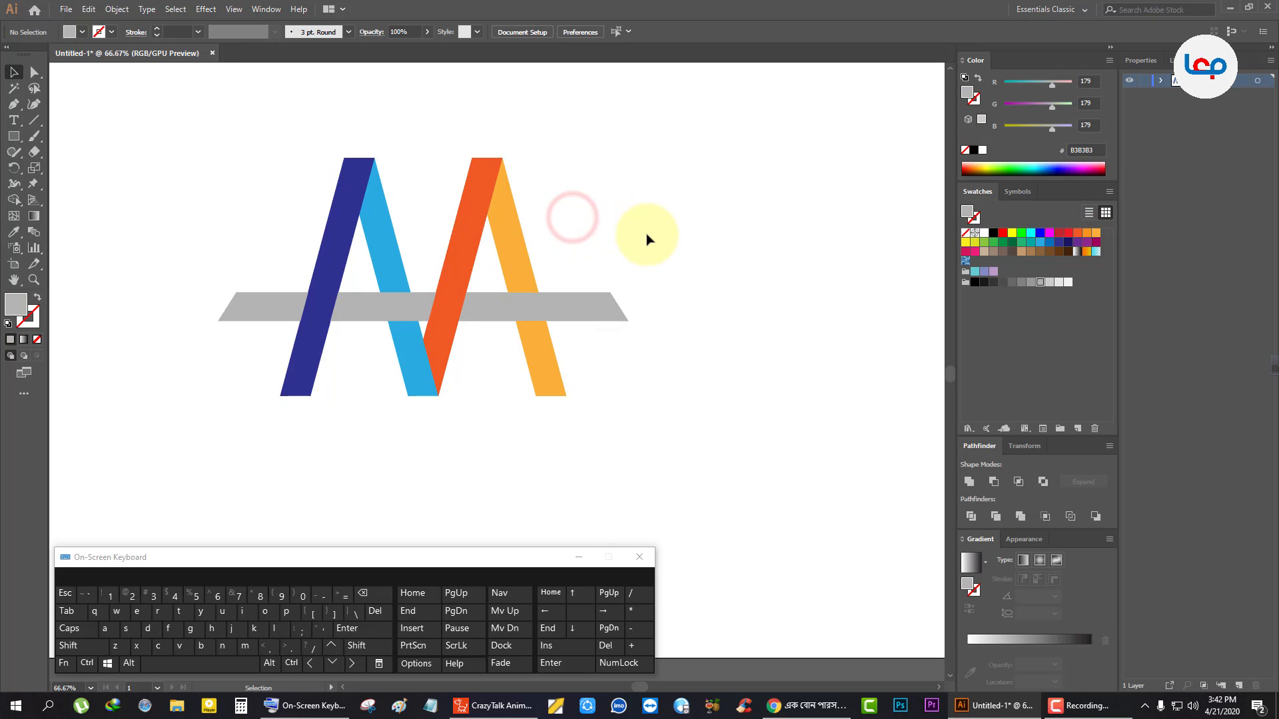
{"action": "left_click", "coordinate": [604, 309]}
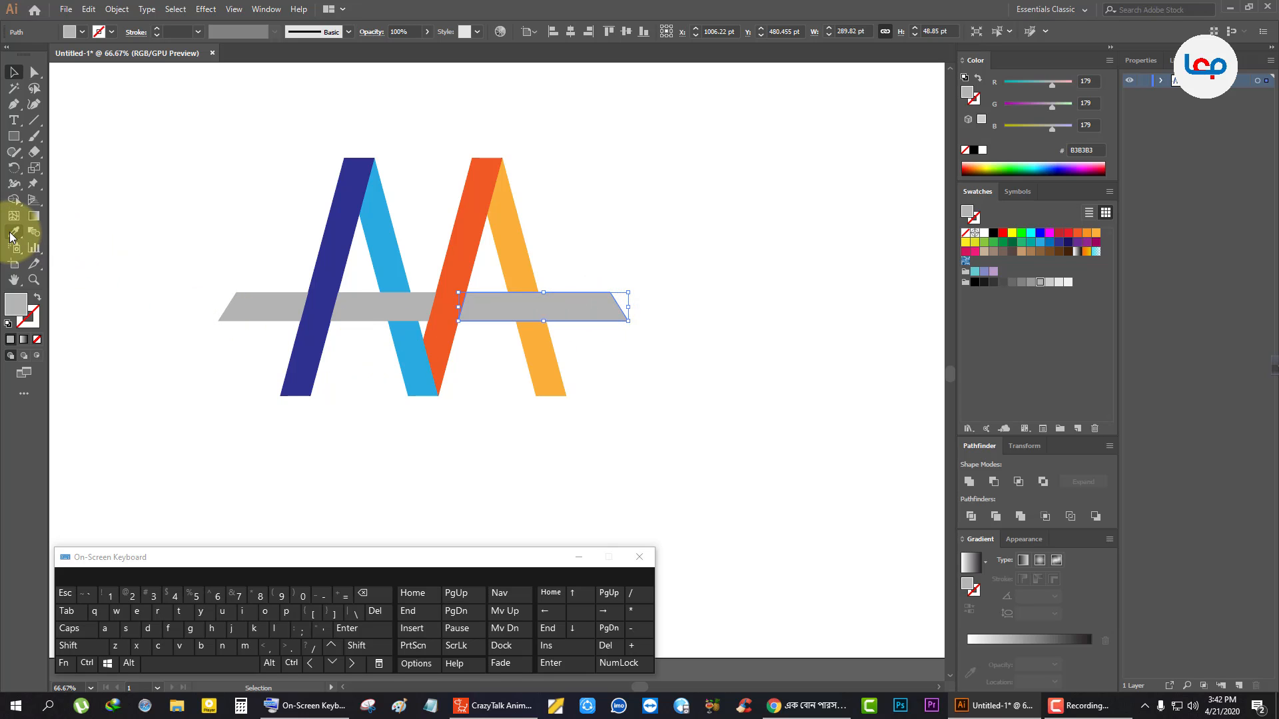
{"action": "left_click", "coordinate": [325, 268]}
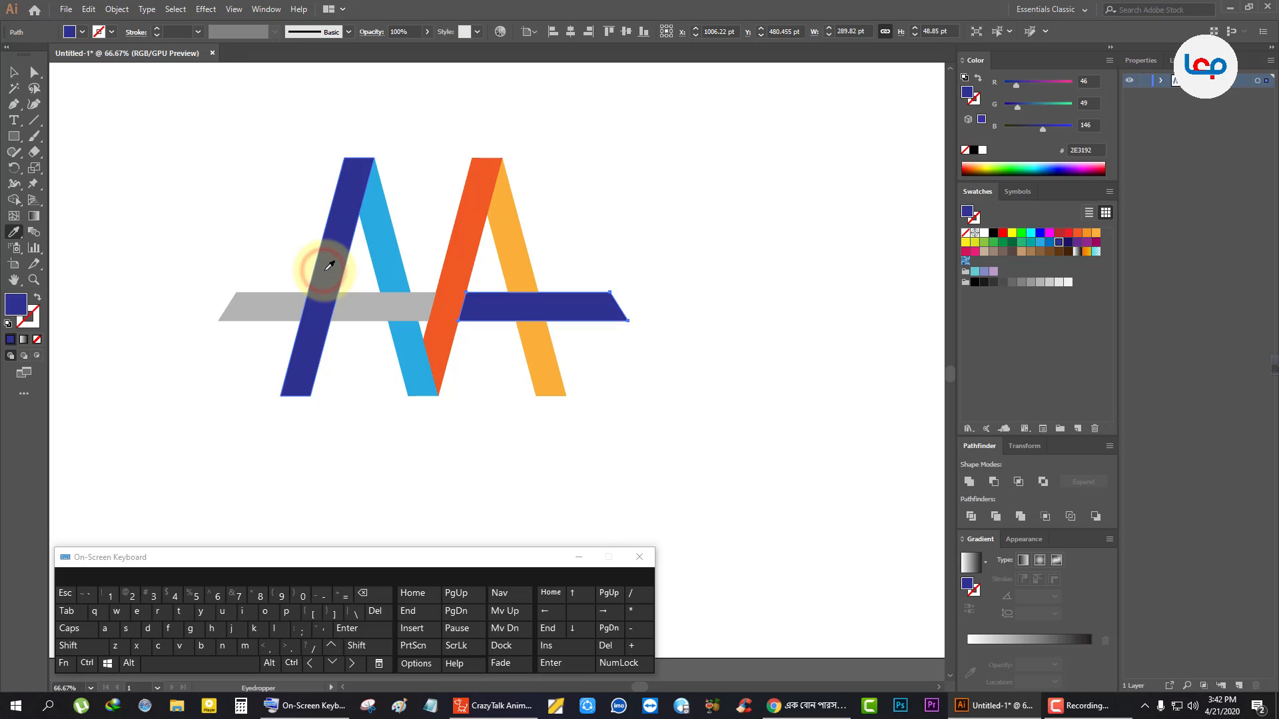
{"action": "left_click", "coordinate": [13, 71]}
{"action": "left_click", "coordinate": [190, 180]}
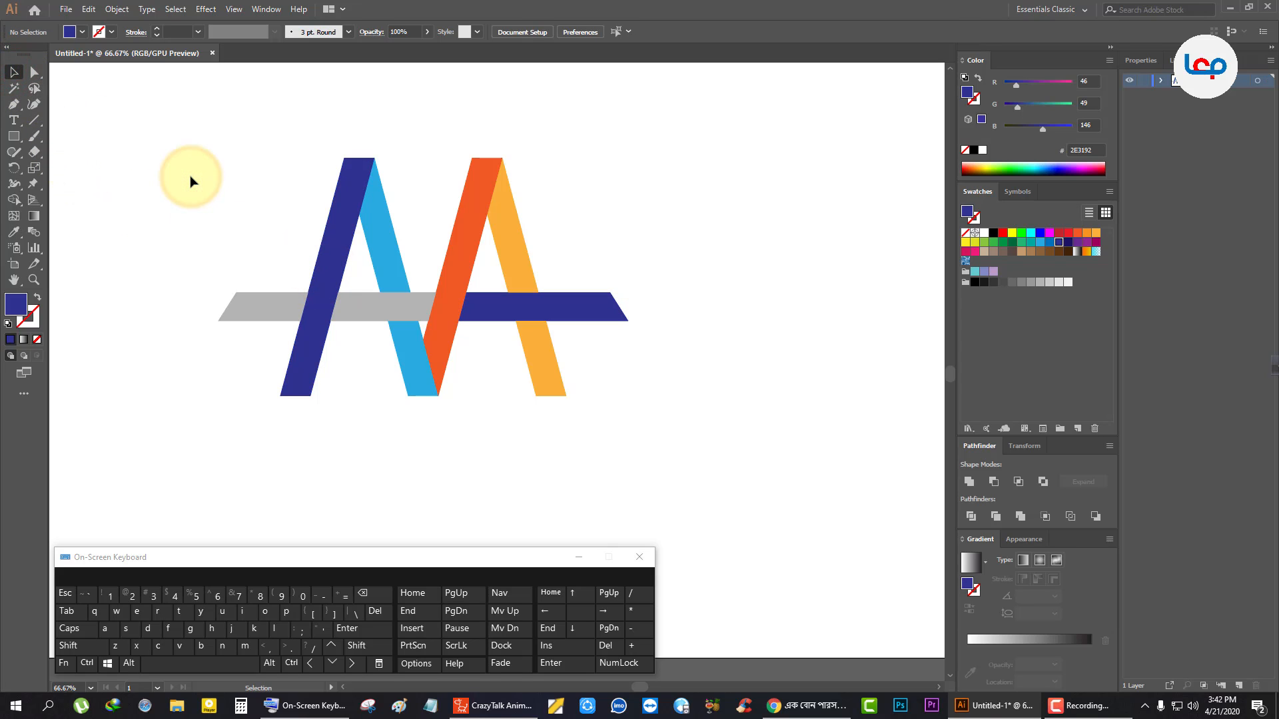
Colour the crossbar's left end red-orange F15A24 by sampling the third leg with the Eyedropper.
{"action": "left_click", "coordinate": [238, 318]}
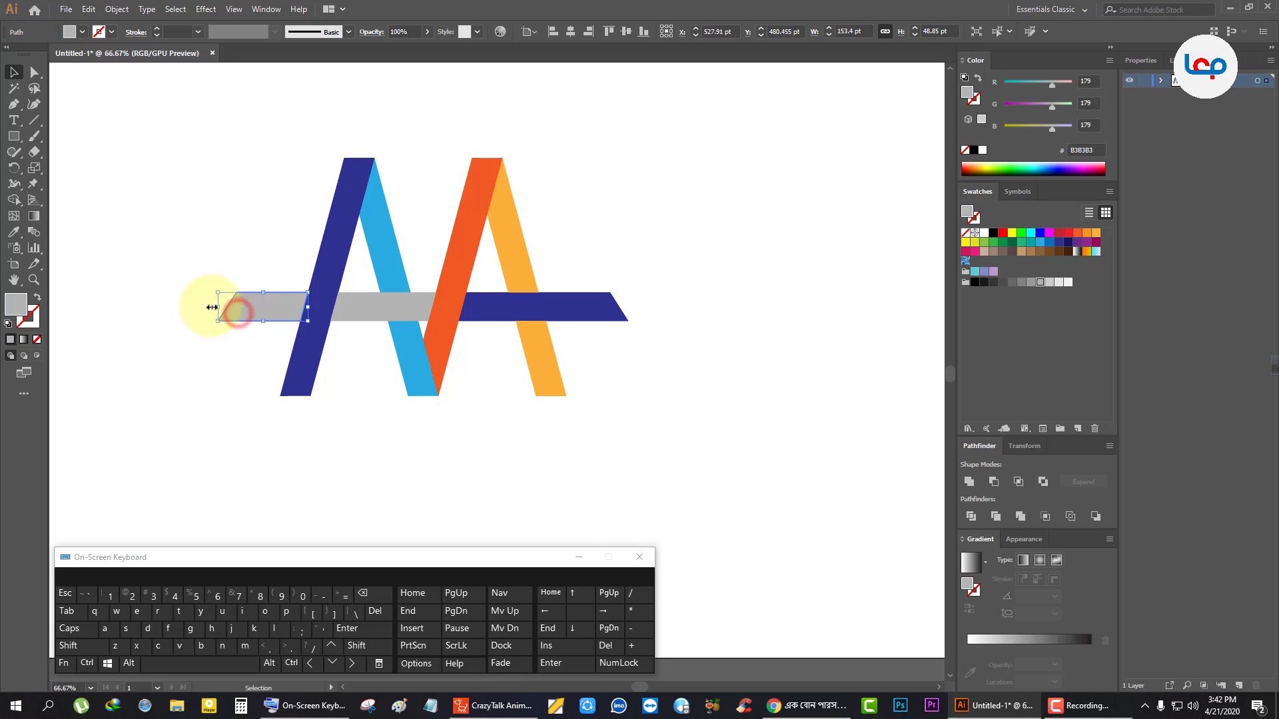
{"action": "left_click", "coordinate": [14, 234]}
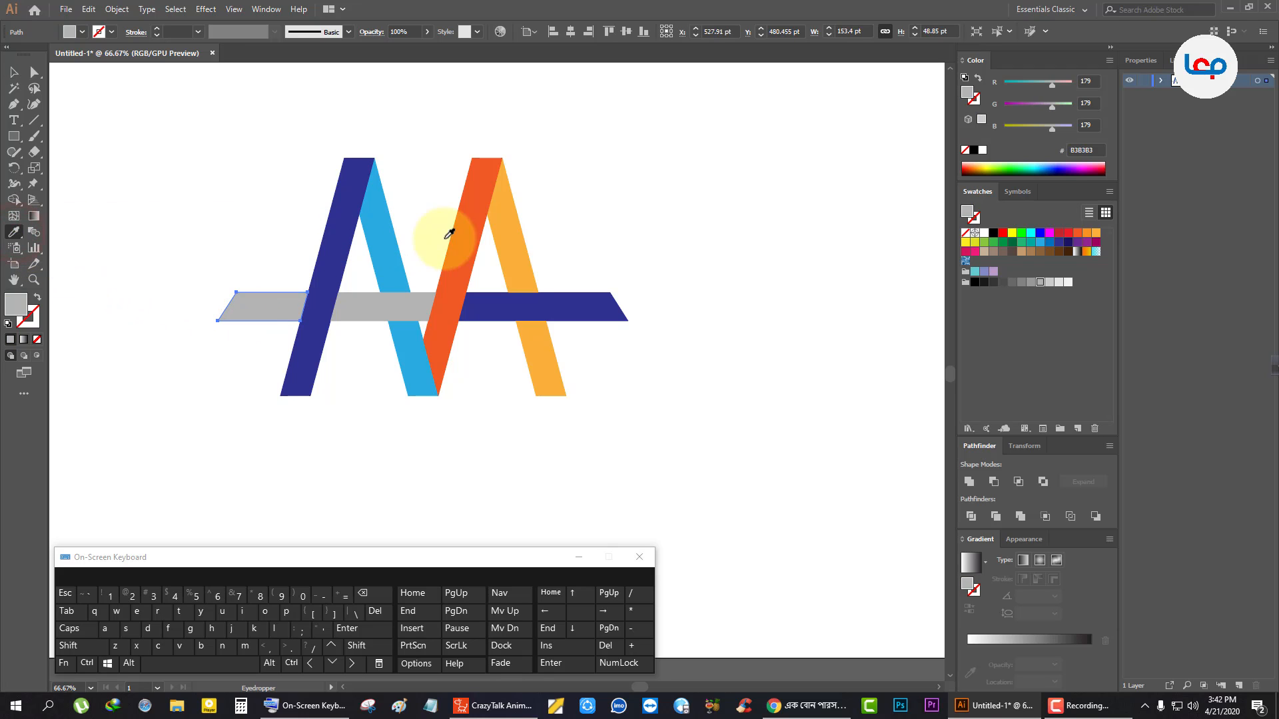
{"action": "left_click", "coordinate": [473, 221]}
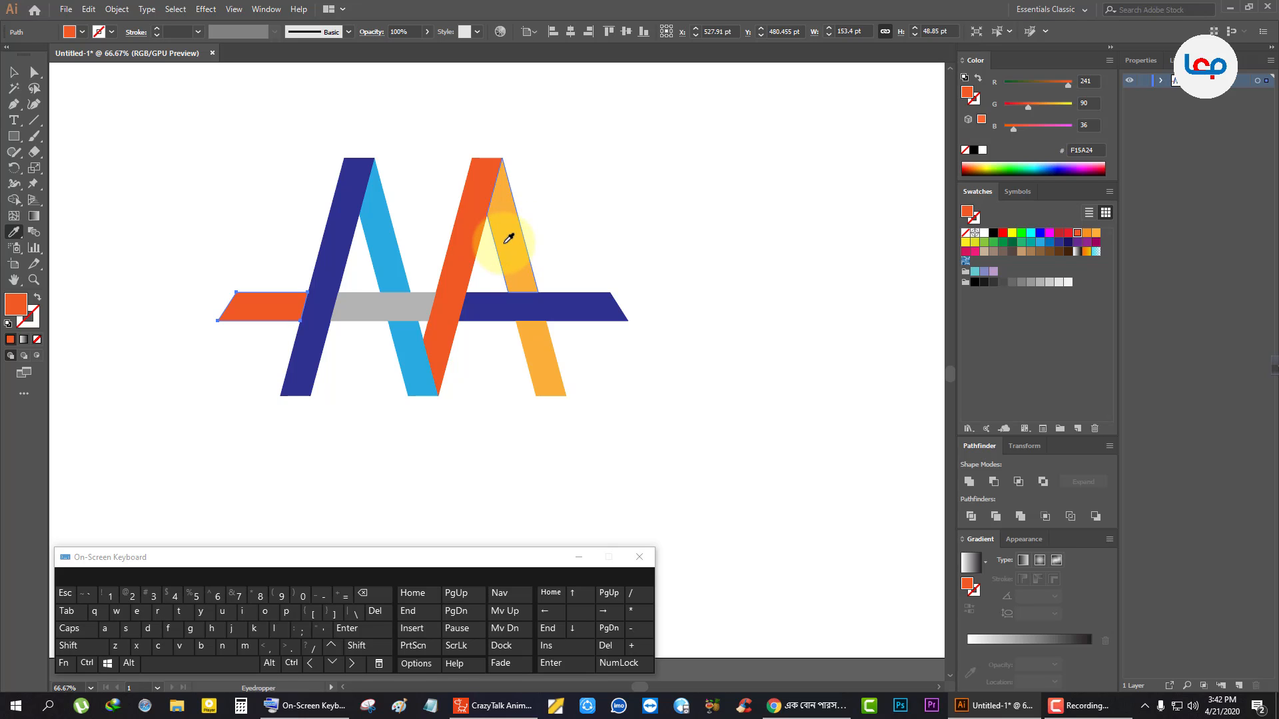
{"action": "left_click", "coordinate": [508, 238]}
{"action": "left_click", "coordinate": [459, 242]}
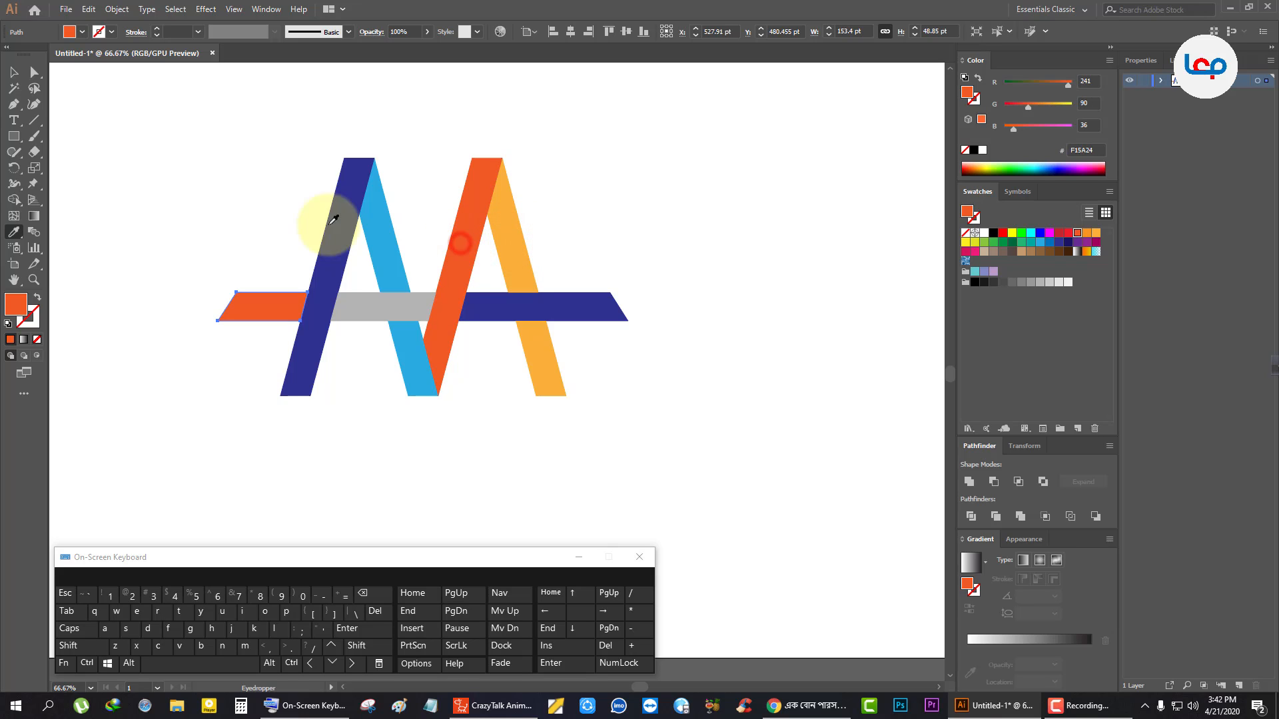
{"action": "left_click", "coordinate": [13, 75]}
{"action": "left_click", "coordinate": [148, 129]}
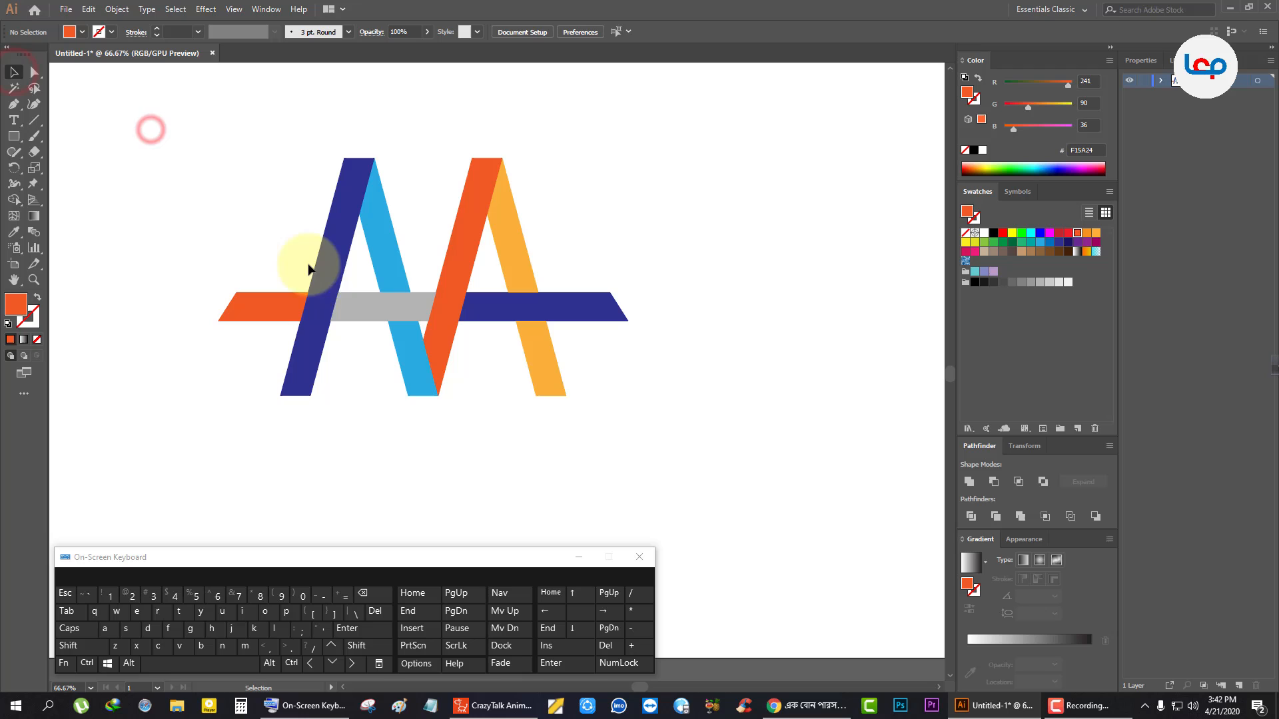
Match the crossbar's middle section to the third leg's red-orange F15A24 with the Eyedropper.
{"action": "left_click", "coordinate": [350, 295]}
{"action": "left_click", "coordinate": [13, 232]}
{"action": "left_click", "coordinate": [470, 244]}
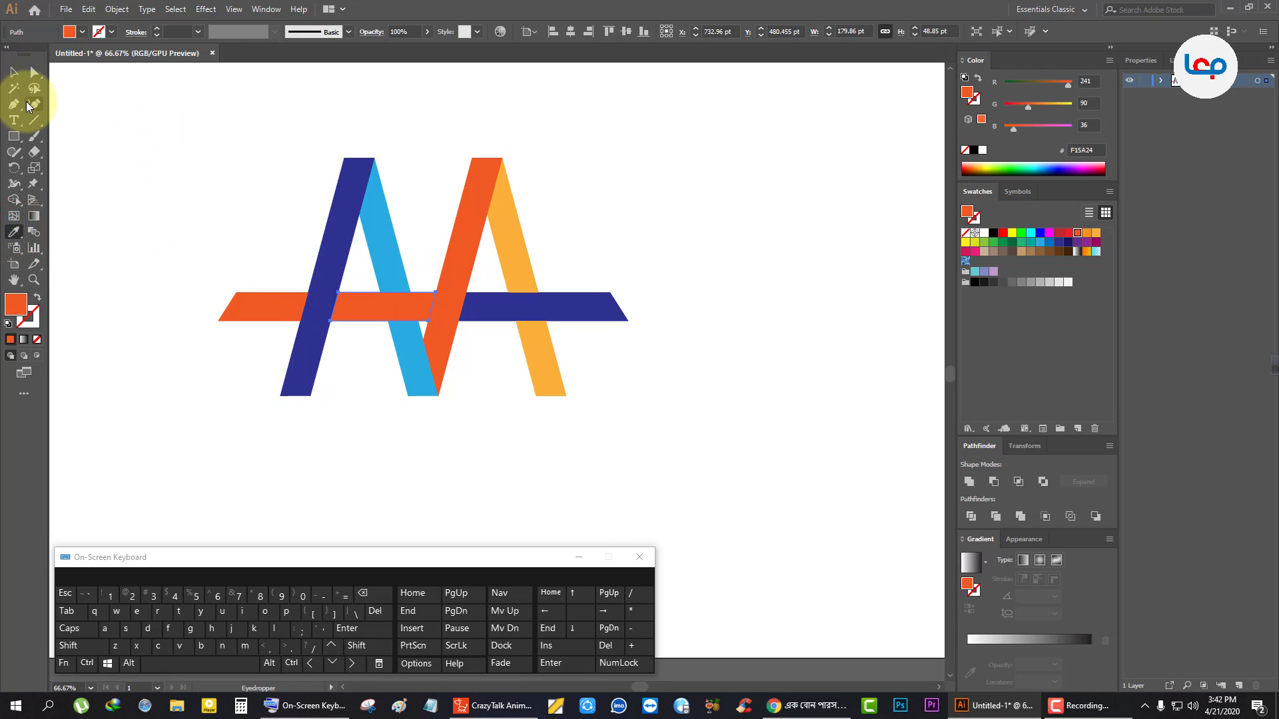
{"action": "left_click", "coordinate": [14, 72]}
{"action": "left_click", "coordinate": [164, 143]}
Recolour the crossbar's middle section light orange FBB03B by sampling the fourth leg with the Eyedropper.
{"action": "scroll", "coordinate": [548, 257], "scroll_direction": "down", "scroll_amount": 1}
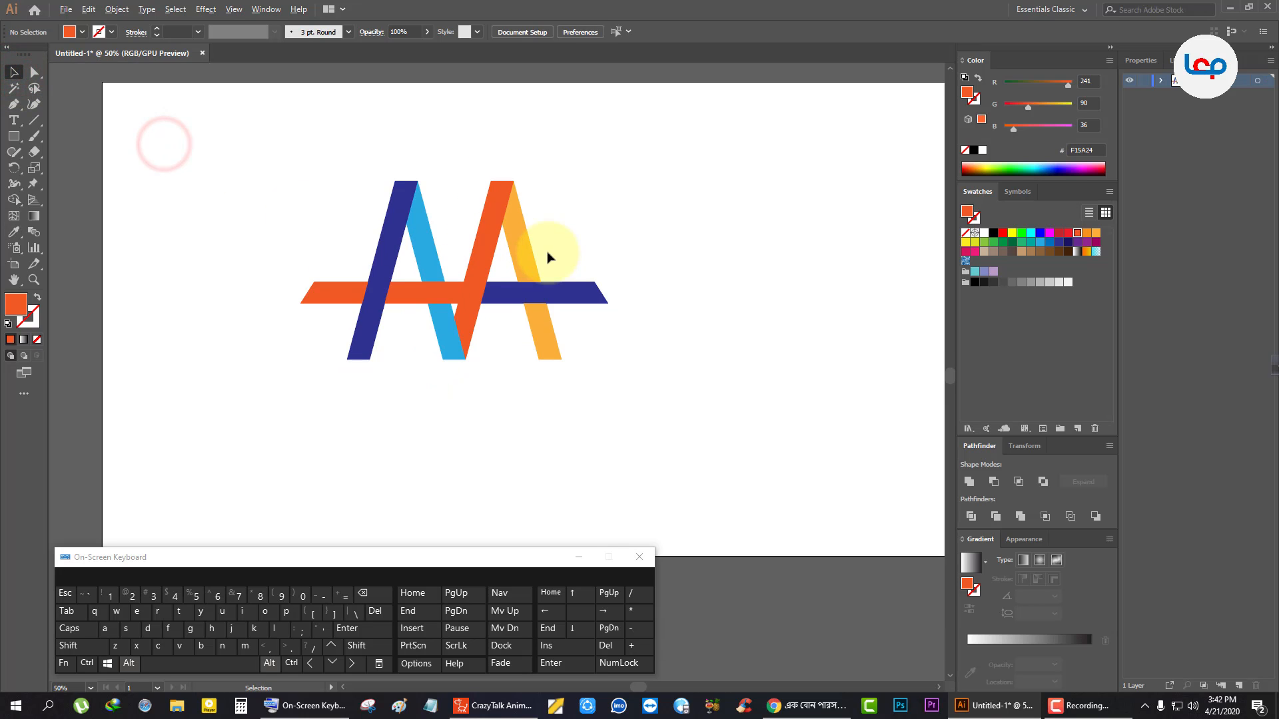
{"action": "scroll", "coordinate": [547, 257], "scroll_direction": "up", "scroll_amount": 2}
{"action": "left_click", "coordinate": [348, 318]}
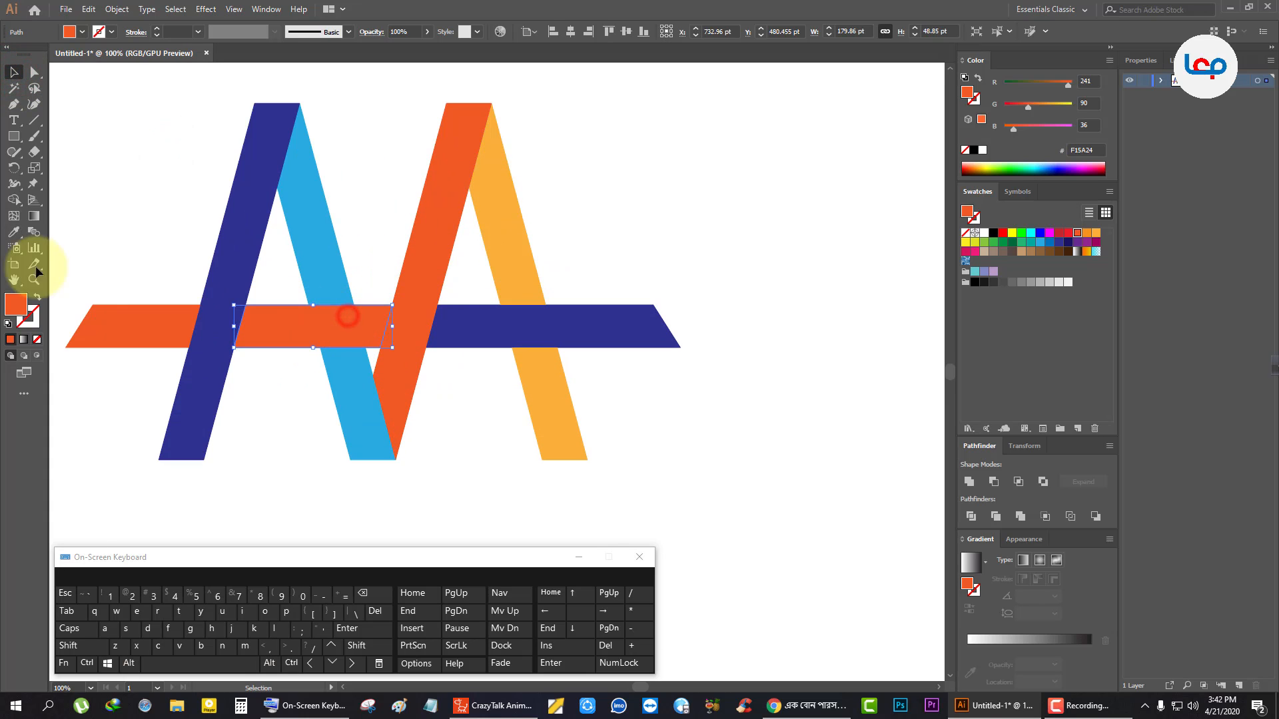
{"action": "left_click", "coordinate": [13, 232]}
{"action": "left_click", "coordinate": [537, 271]}
{"action": "scroll", "coordinate": [608, 262], "scroll_direction": "down", "scroll_amount": 1}
{"action": "scroll", "coordinate": [483, 260], "scroll_direction": "up", "scroll_amount": 1}
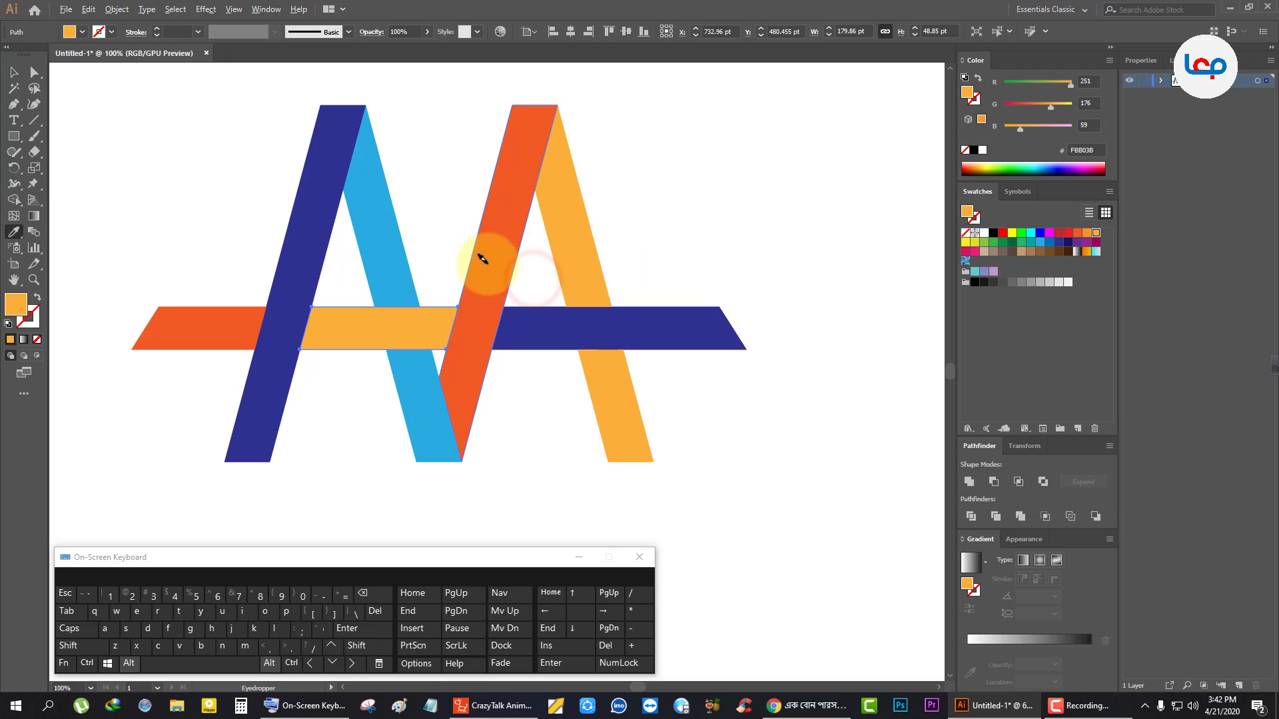
{"action": "left_click", "coordinate": [13, 72]}
{"action": "left_click", "coordinate": [166, 248]}
Recolour the crossbar's left end light orange FBB03B by sampling its middle section with the Eyedropper.
{"action": "left_click", "coordinate": [179, 307]}
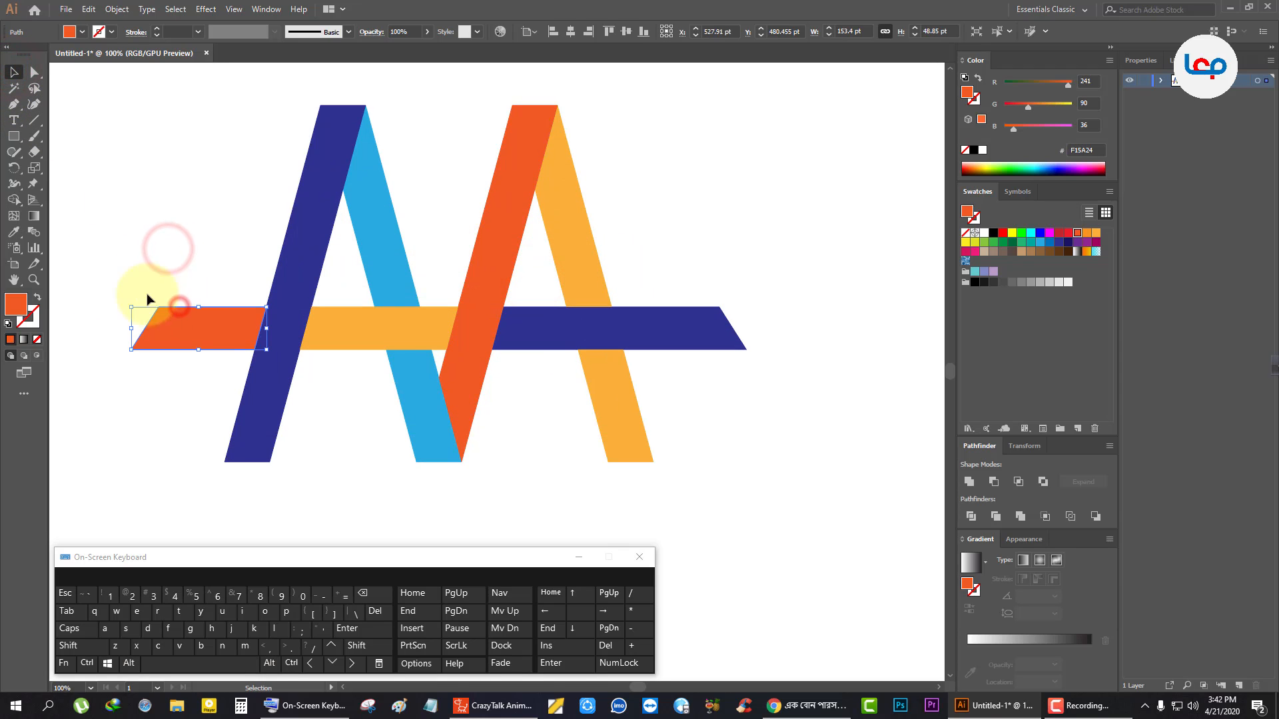
{"action": "left_click", "coordinate": [13, 231]}
{"action": "left_click", "coordinate": [392, 341]}
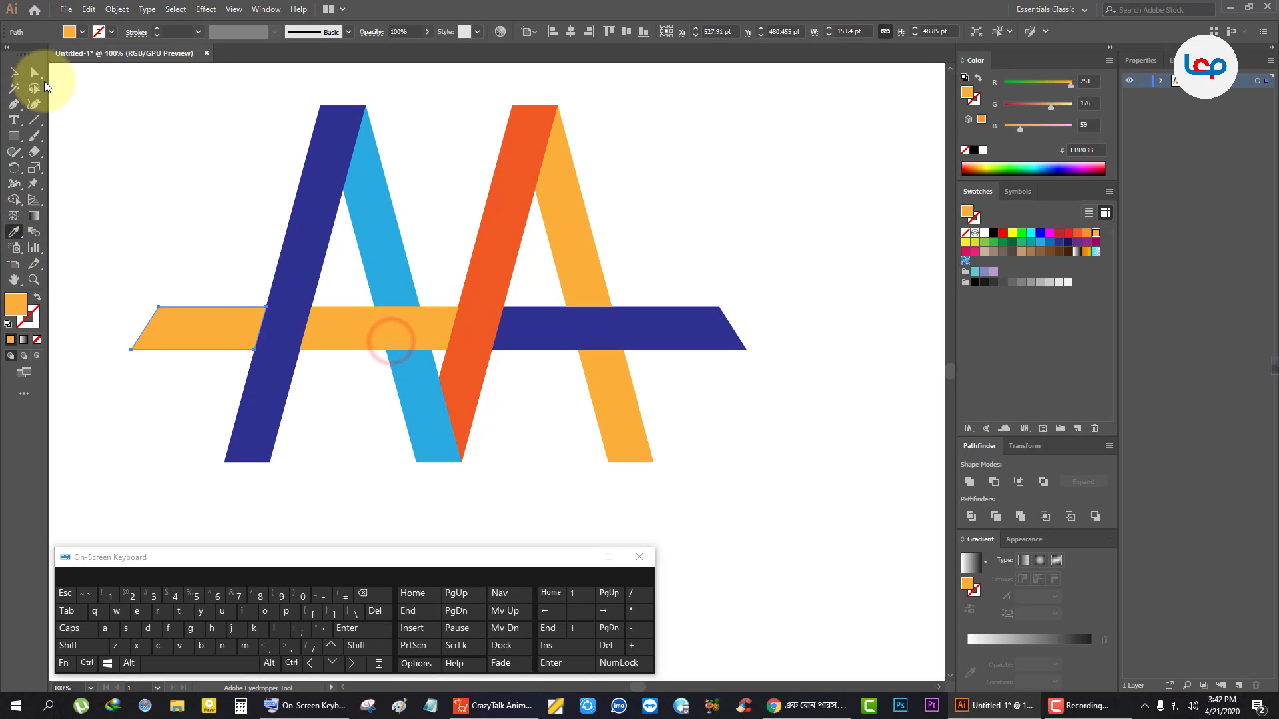
{"action": "left_click", "coordinate": [13, 72]}
{"action": "left_click", "coordinate": [223, 167]}
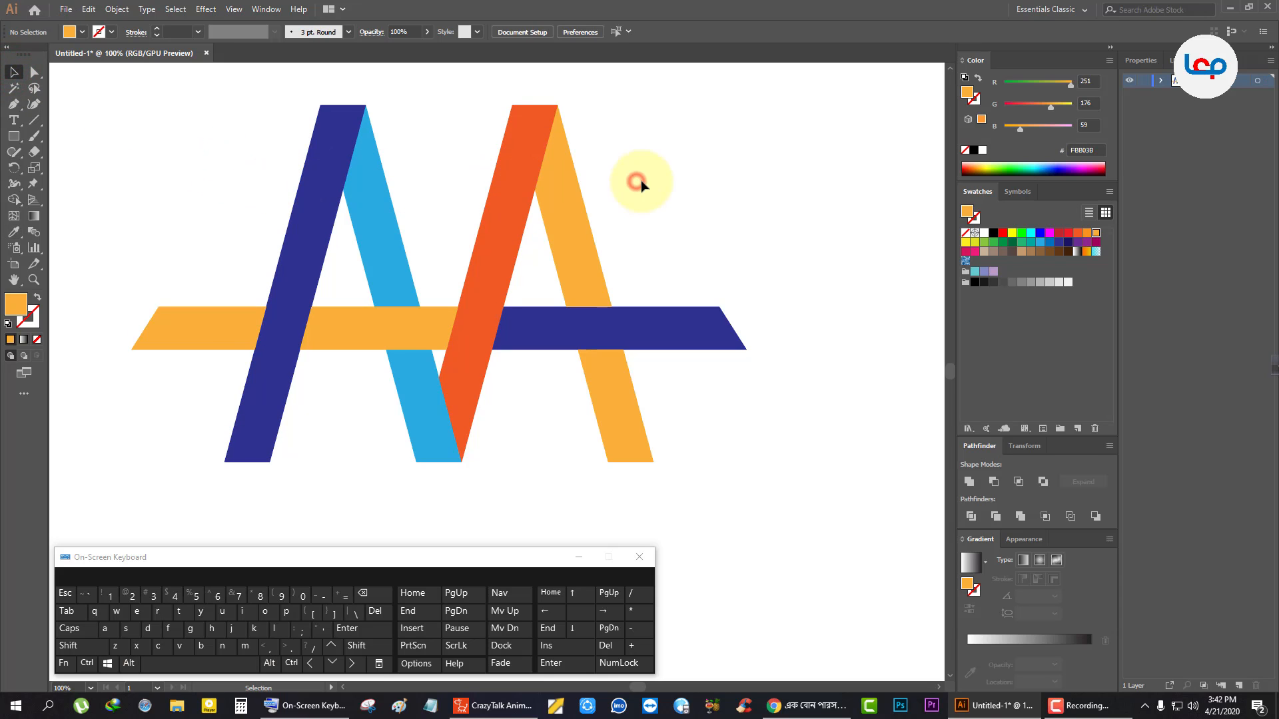
Draw a narrow triangular shadow shape, about 34 by 96 pt, with the Pen tool at the second leg's top along the first leg's edge.
{"action": "scroll", "coordinate": [482, 229], "scroll_direction": "down", "scroll_amount": 1}
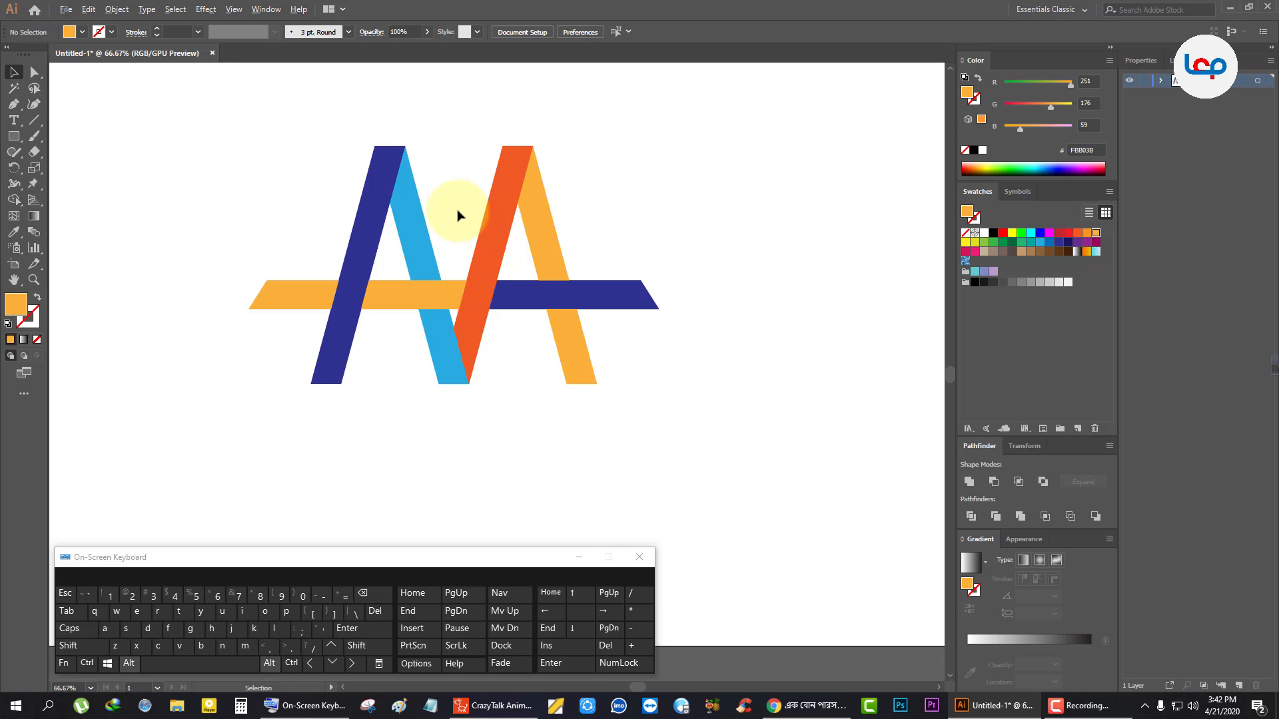
{"action": "scroll", "coordinate": [401, 173], "scroll_direction": "up", "scroll_amount": 1}
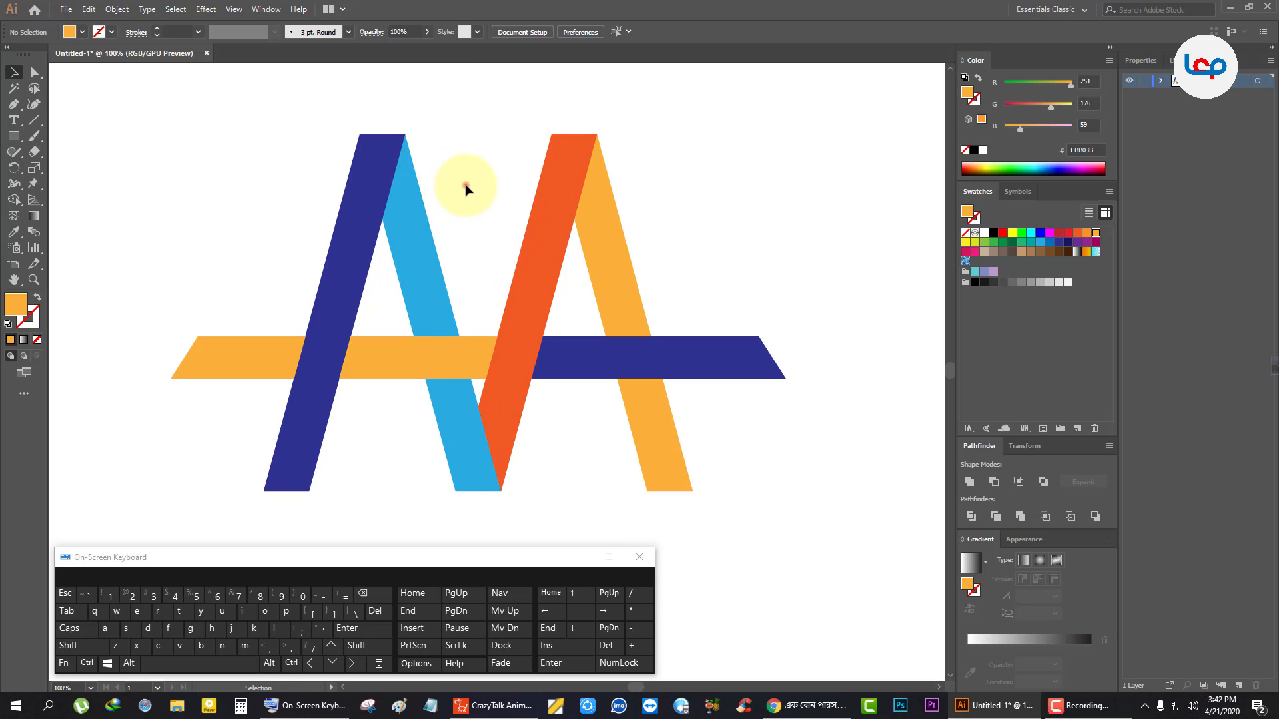
{"action": "scroll", "coordinate": [465, 189], "scroll_direction": "up", "scroll_amount": 2}
{"action": "scroll", "coordinate": [486, 180], "scroll_direction": "down", "scroll_amount": 2}
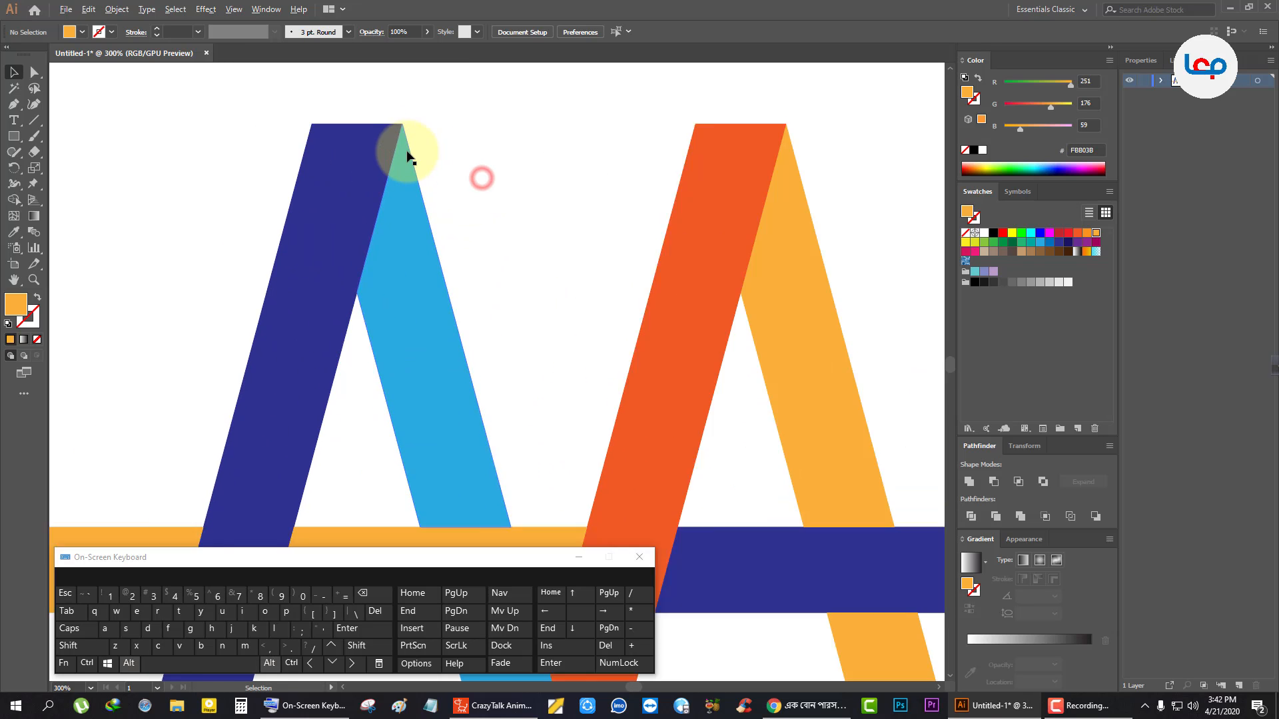
{"action": "scroll", "coordinate": [453, 168], "scroll_direction": "down", "scroll_amount": 2}
{"action": "scroll", "coordinate": [460, 166], "scroll_direction": "up", "scroll_amount": 2}
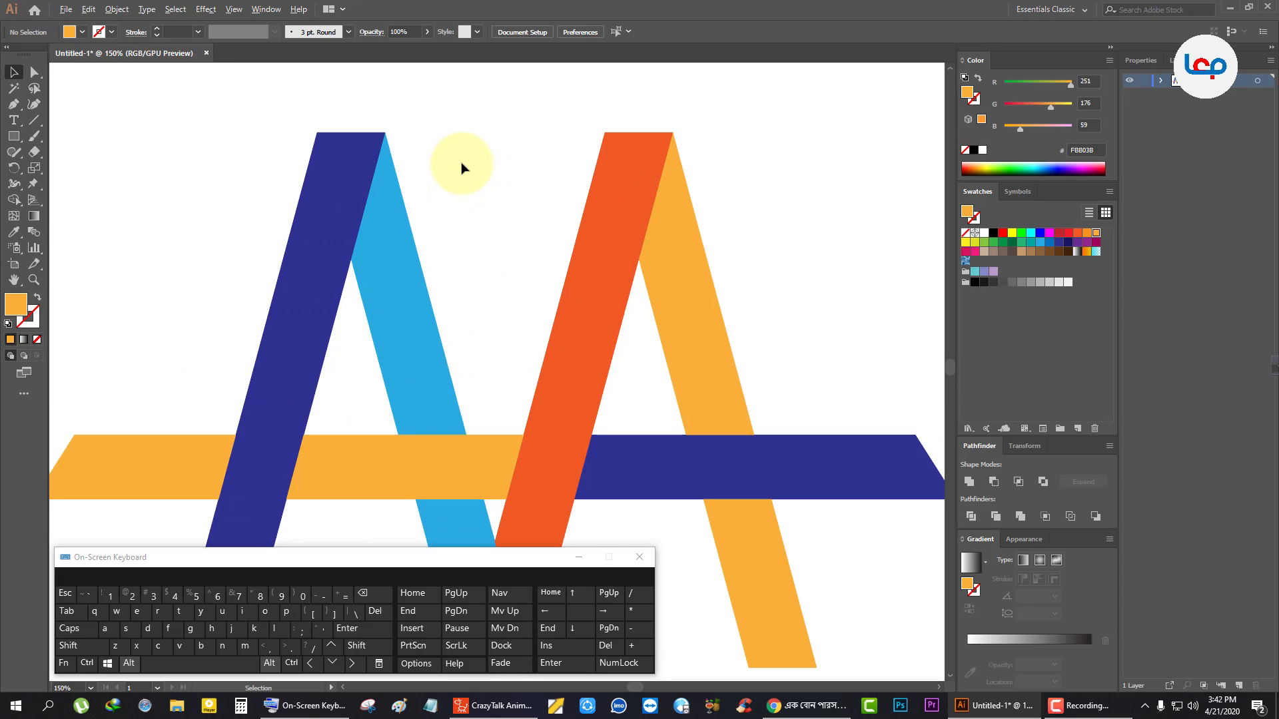
{"action": "left_click", "coordinate": [14, 104]}
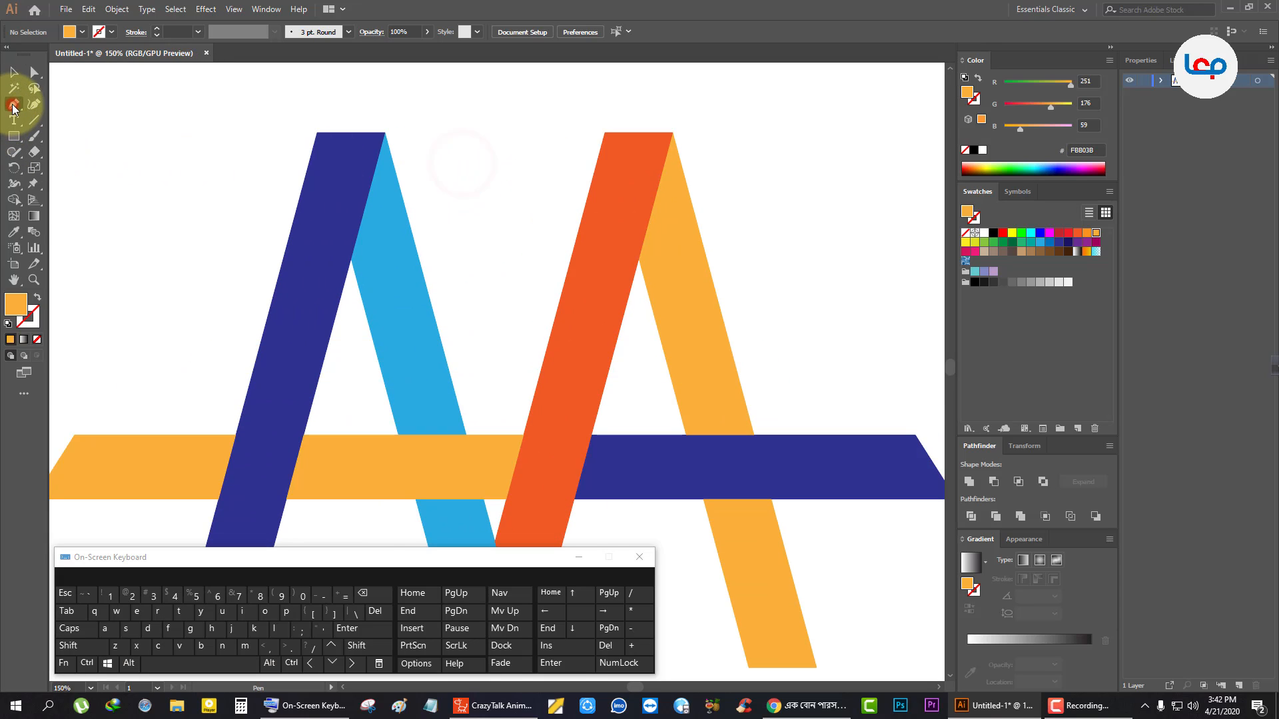
{"action": "left_click", "coordinate": [350, 260]}
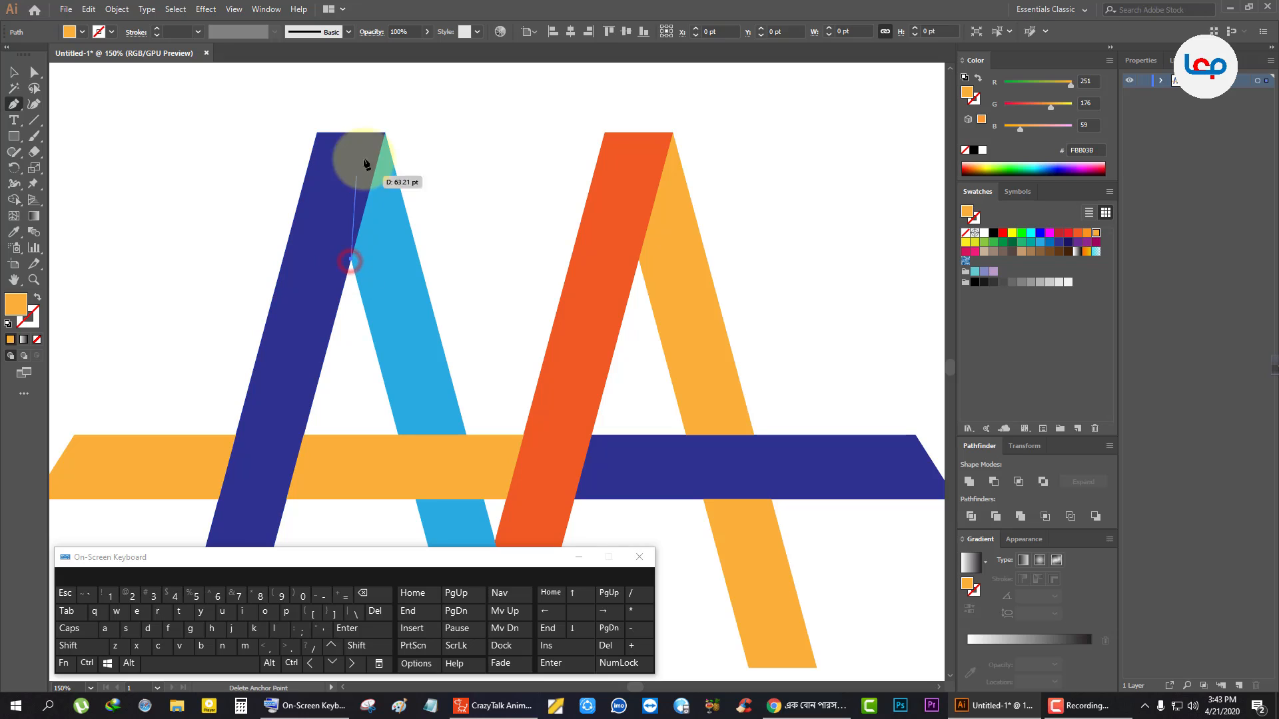
{"action": "left_click", "coordinate": [385, 134]}
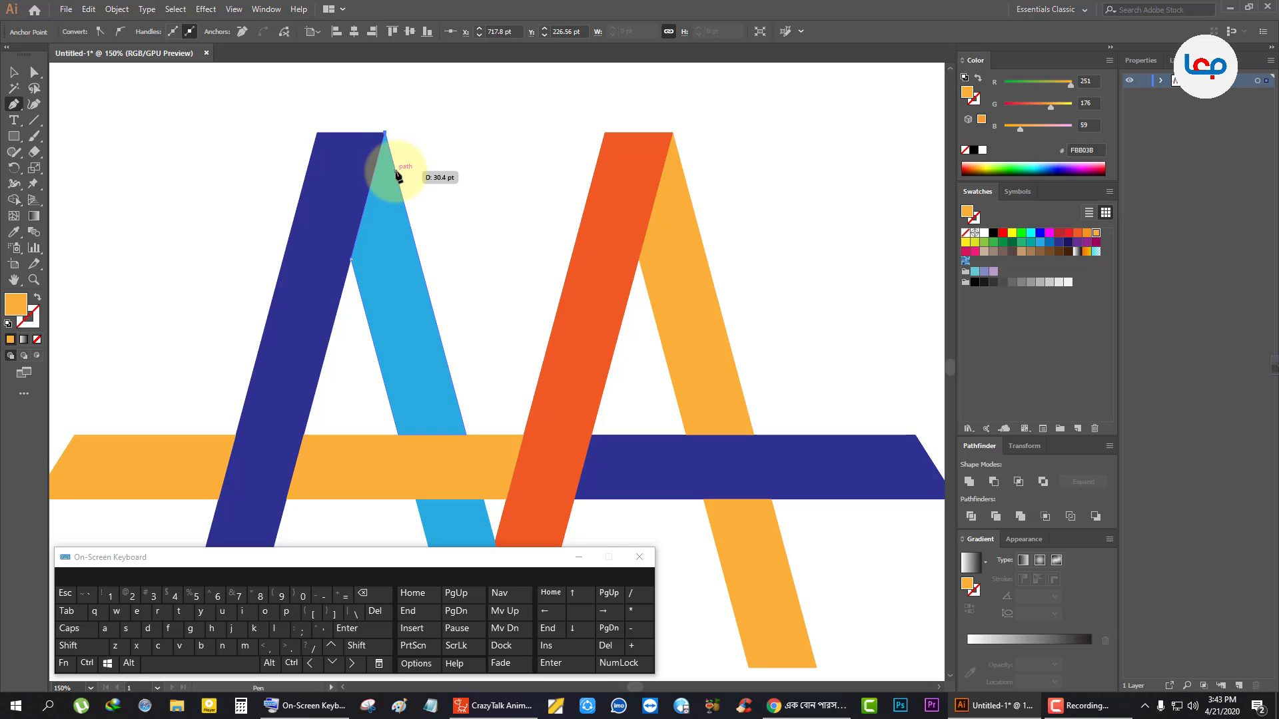
{"action": "left_click", "coordinate": [396, 171]}
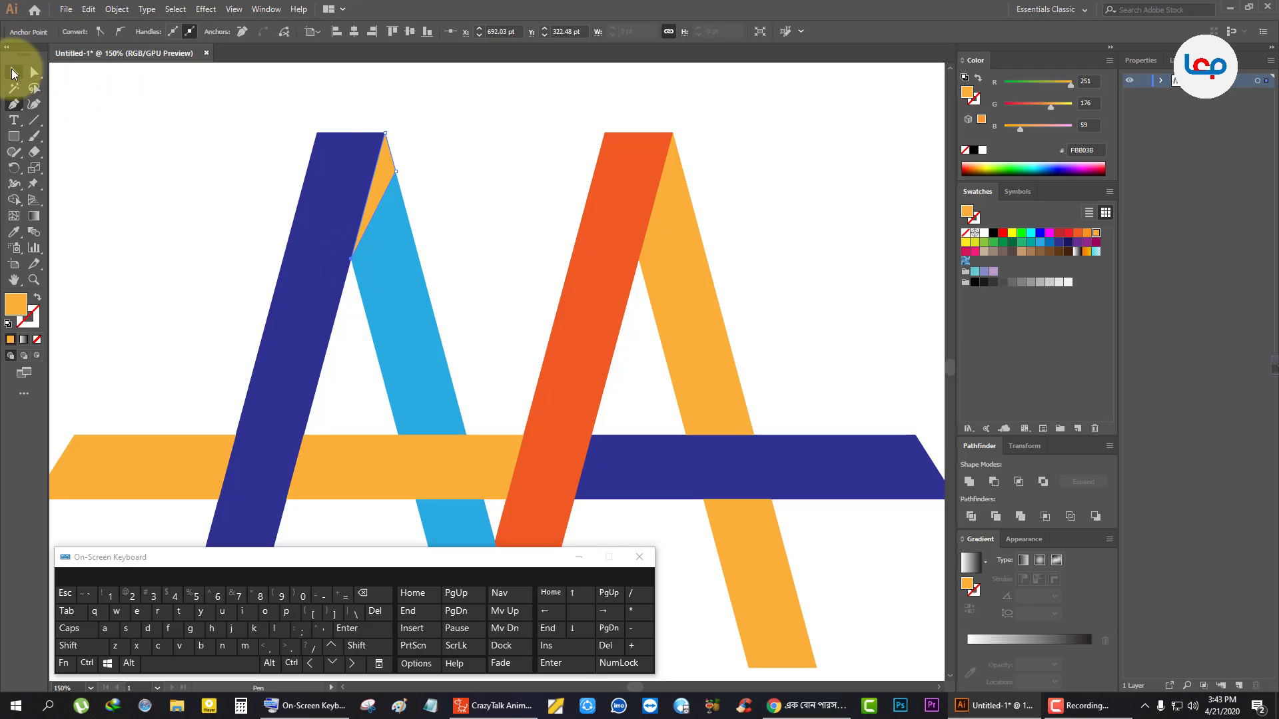
{"action": "left_click", "coordinate": [14, 72]}
{"action": "left_click", "coordinate": [278, 197]}
Fill the triangular shadow at the second leg's top with black and set its opacity to 10%.
{"action": "left_click", "coordinate": [377, 195]}
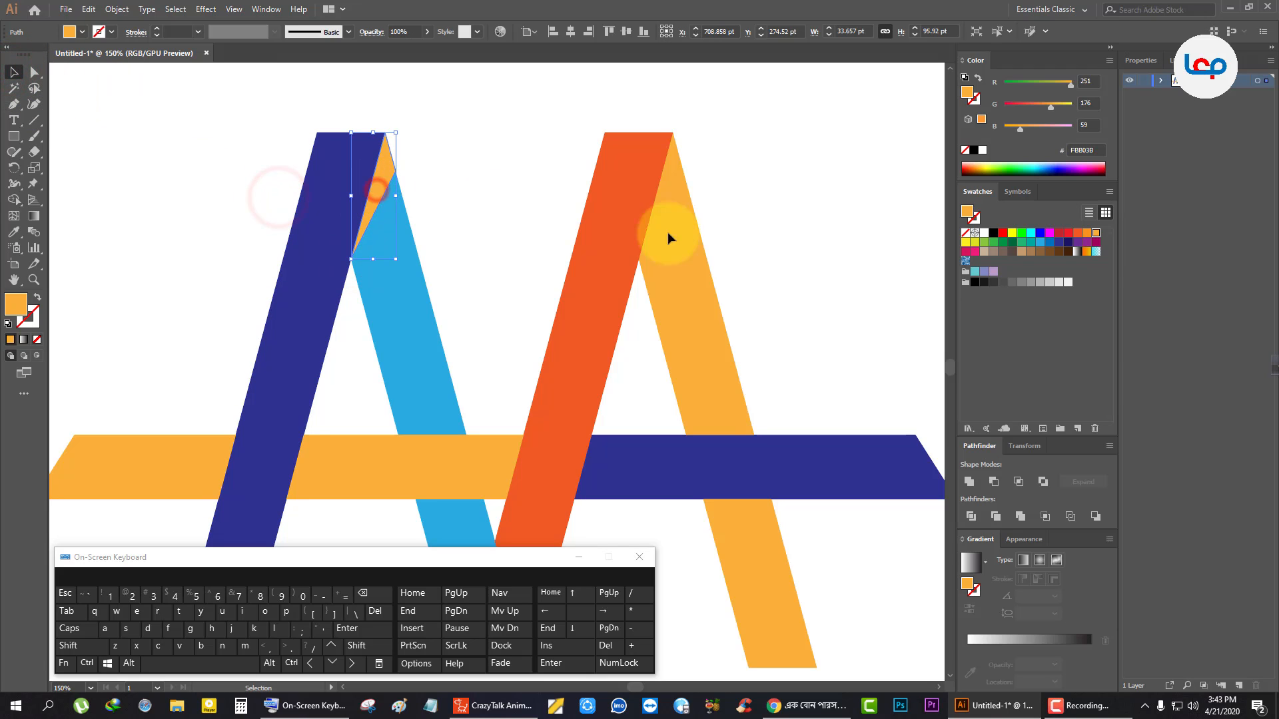
{"action": "left_click", "coordinate": [993, 235]}
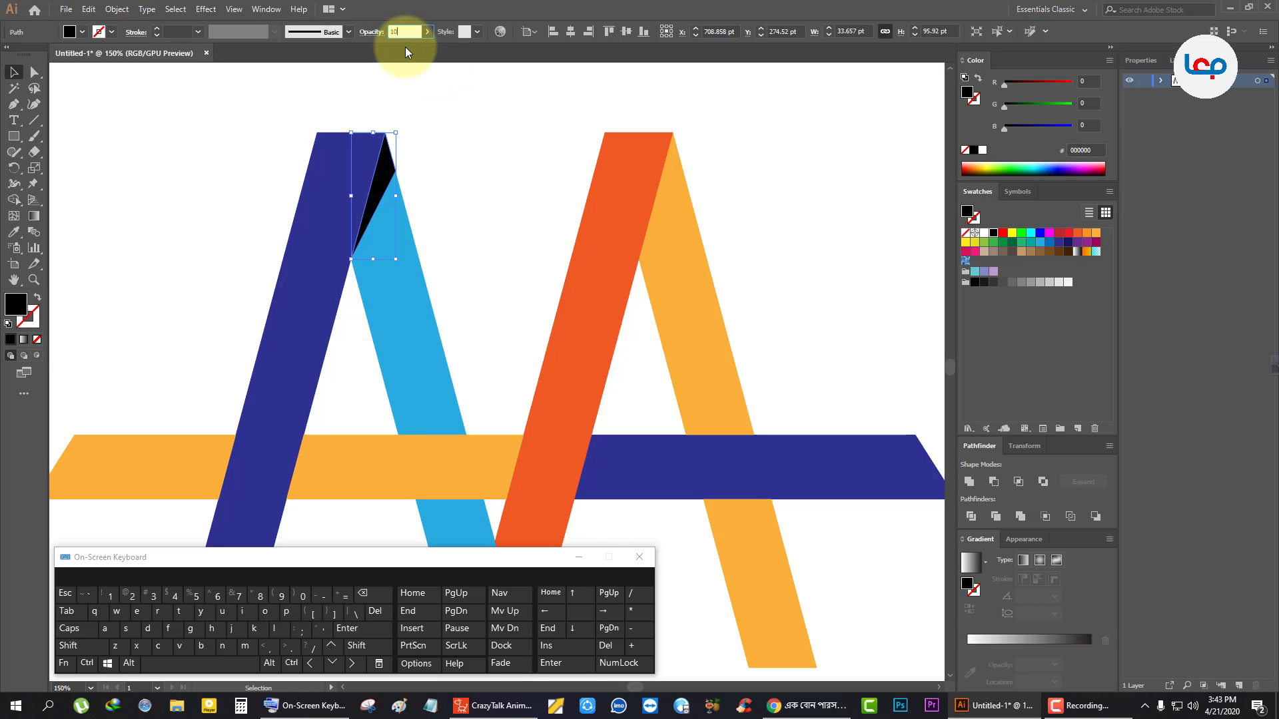
{"action": "type", "text": "10"}
{"action": "key", "text": "Return"}
{"action": "left_click", "coordinate": [464, 155]}
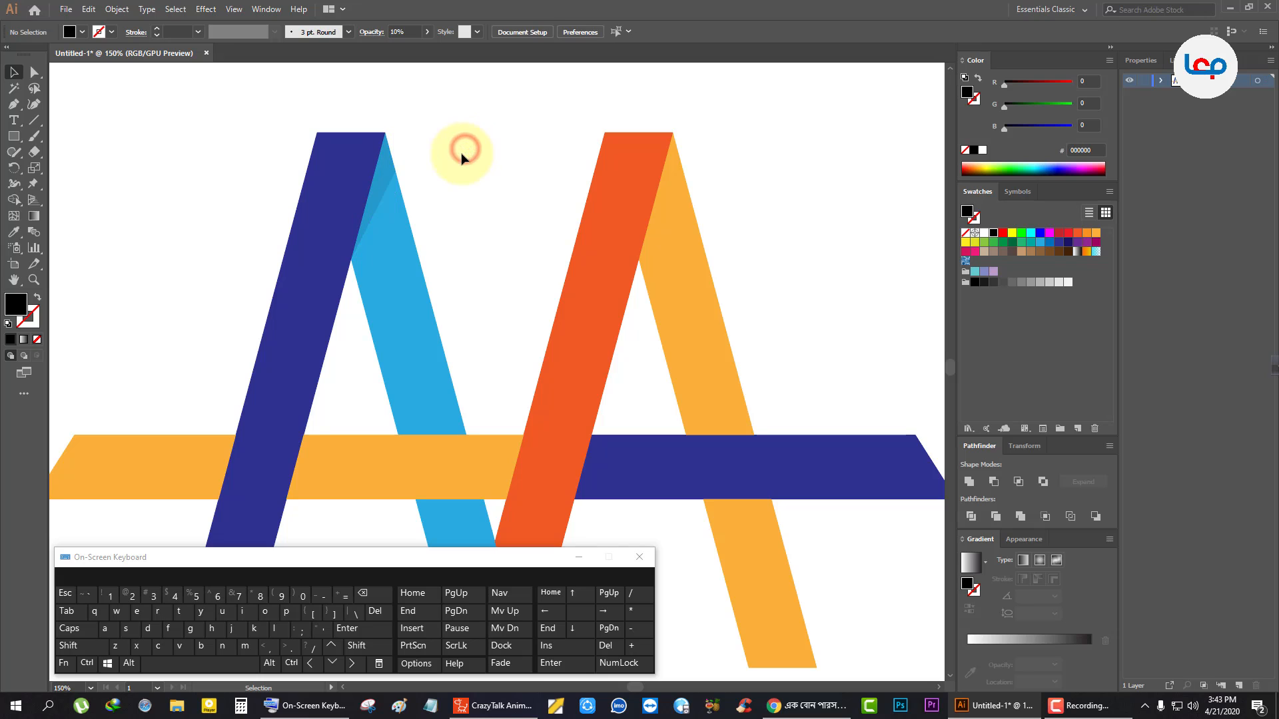
{"action": "left_click", "coordinate": [377, 177]}
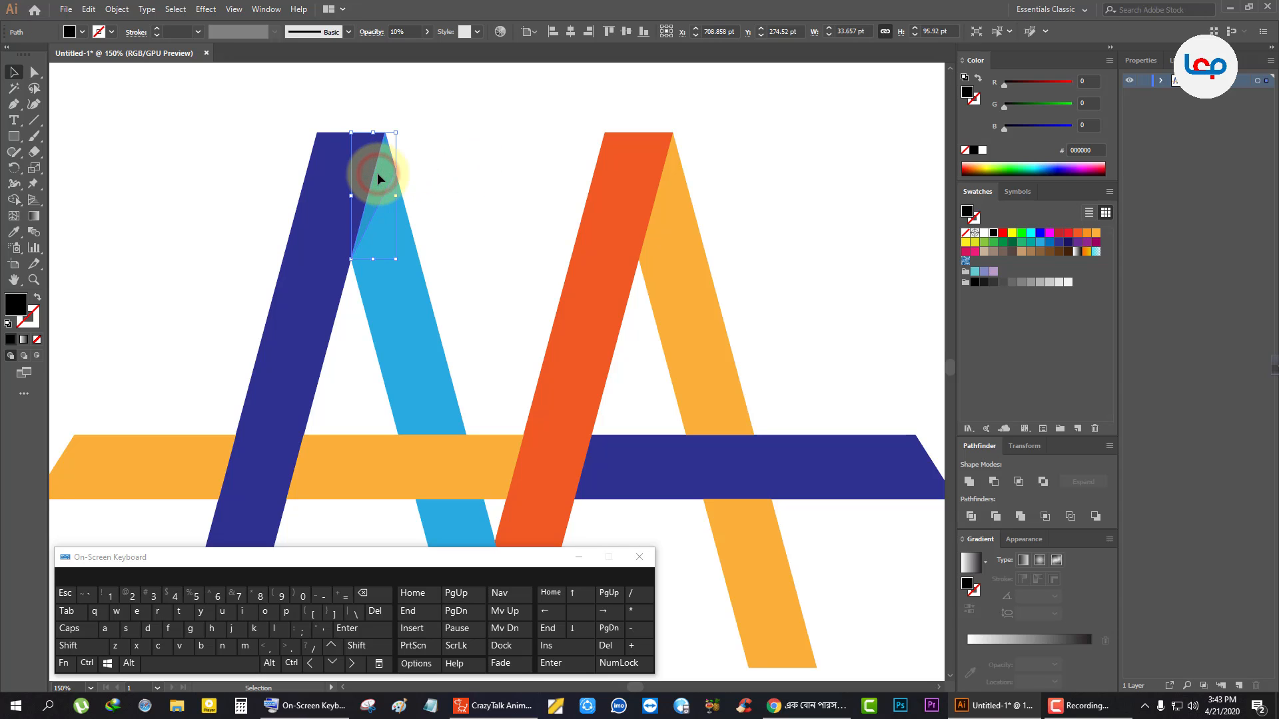
{"action": "left_click_drag", "start_coordinate": [377, 177], "coordinate": [465, 179]}
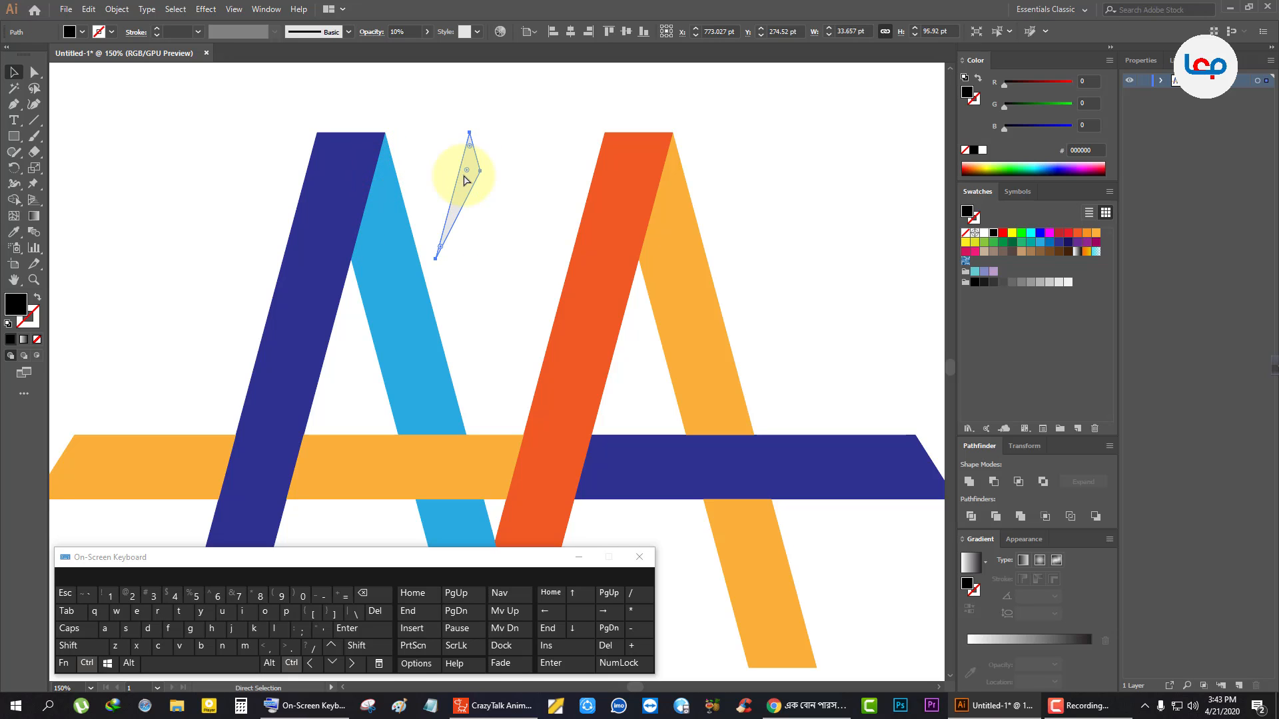
{"action": "key", "text": "ctrl+z"}
{"action": "left_click", "coordinate": [443, 177]}
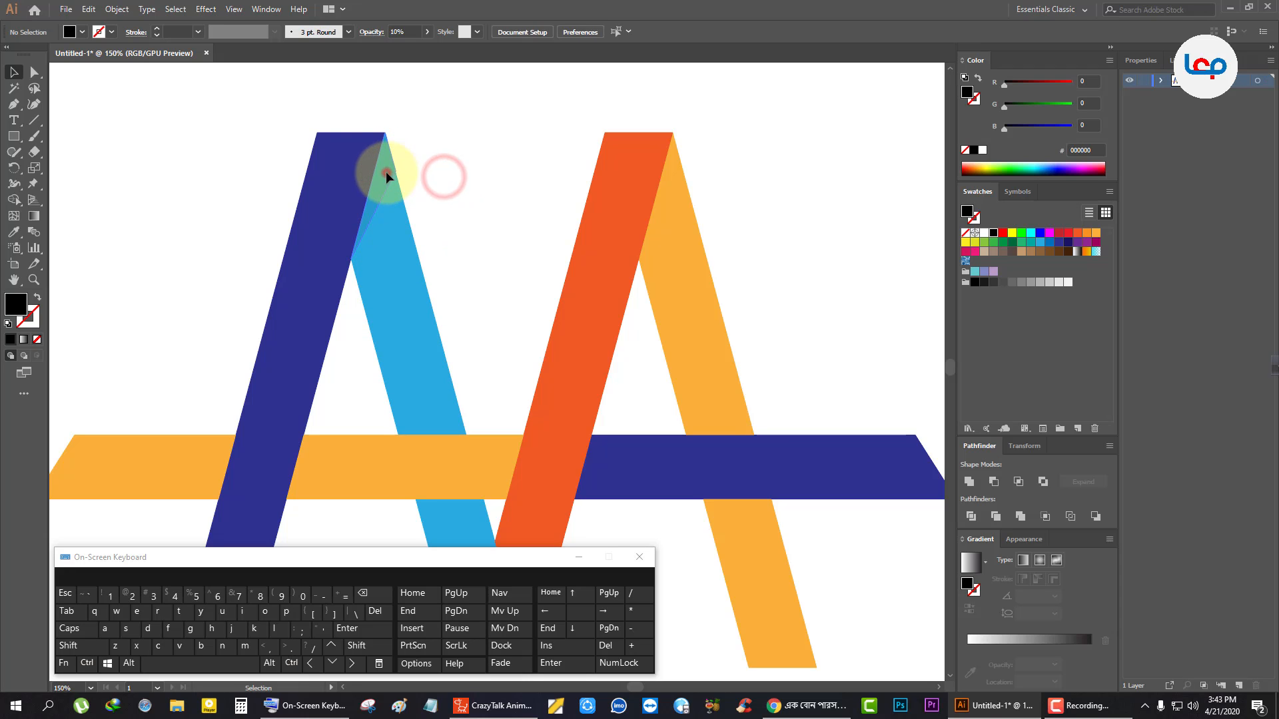
Copy the second leg's triangular shadow, paste it in front, and place the duplicate at the fourth leg's top along the third leg's edge.
{"action": "left_click", "coordinate": [386, 174]}
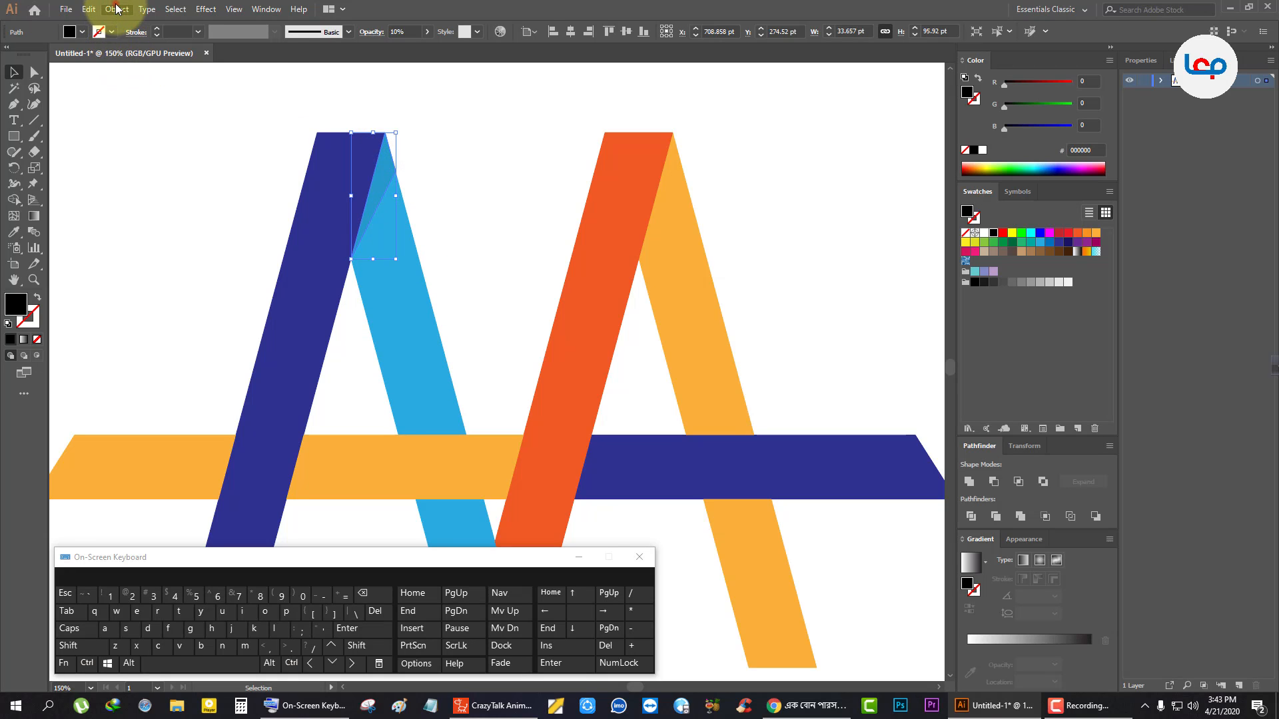
{"action": "left_click", "coordinate": [90, 9]}
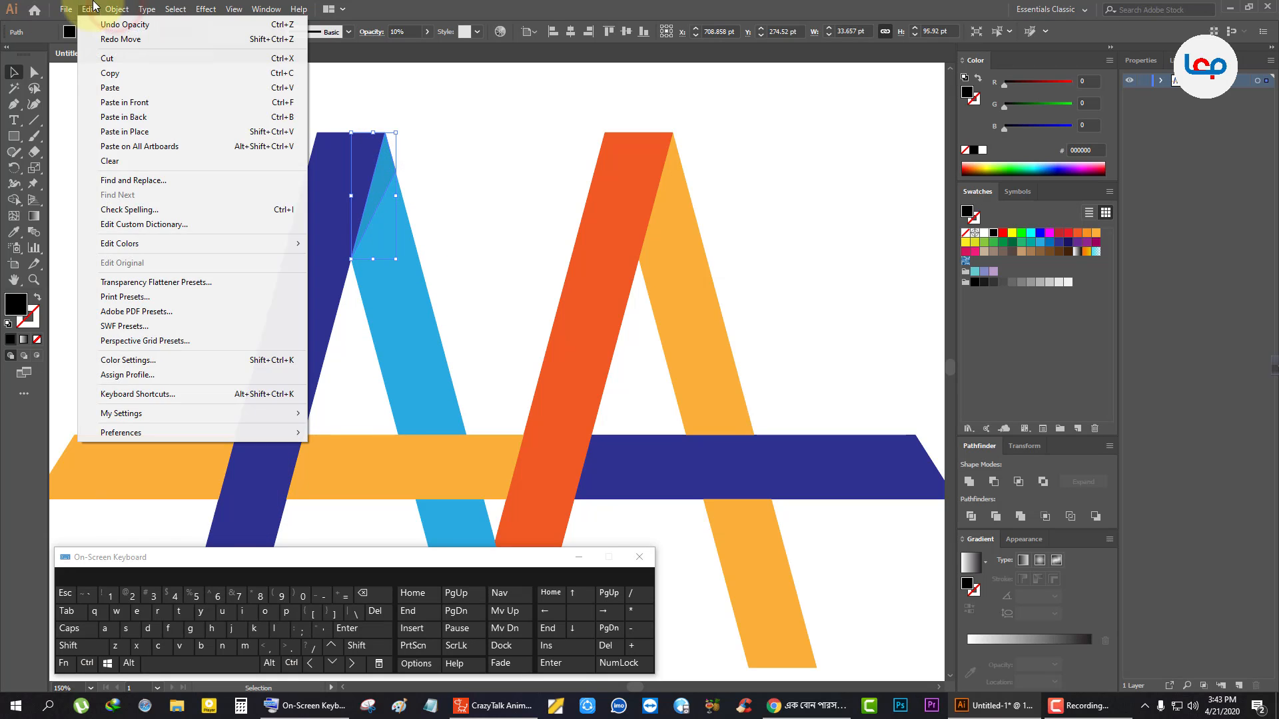
{"action": "left_click", "coordinate": [101, 73]}
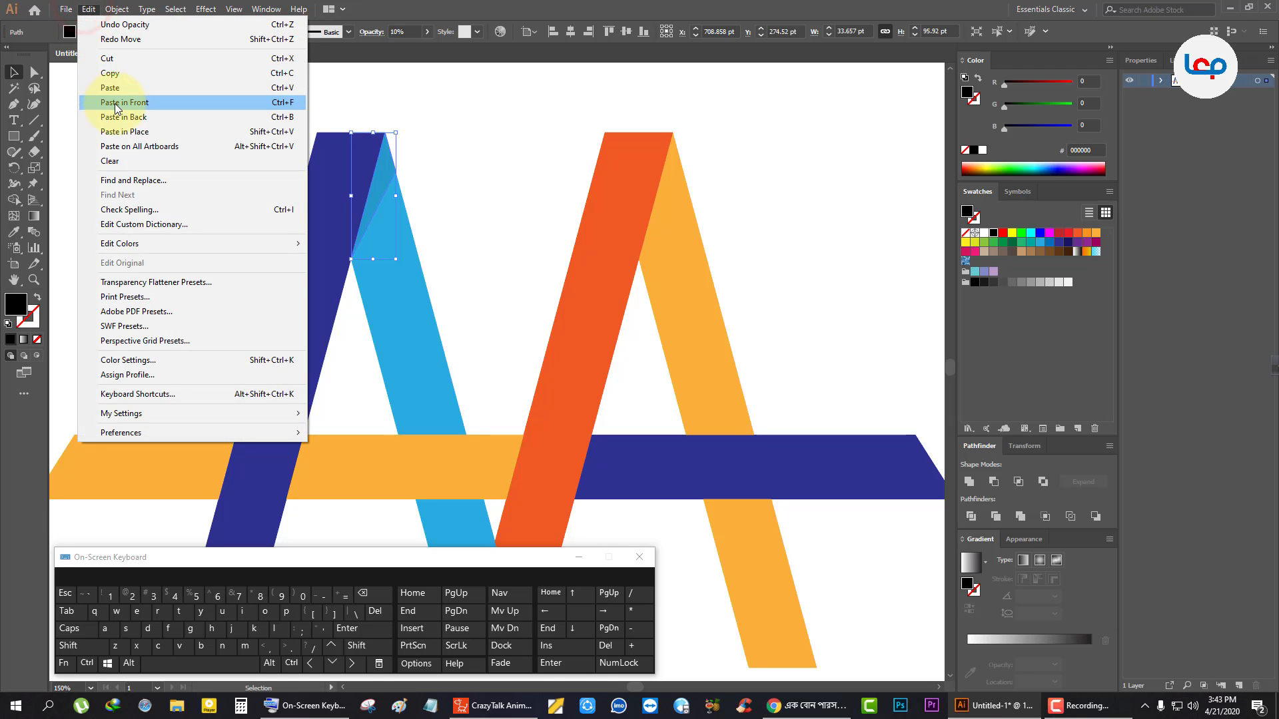
{"action": "left_click", "coordinate": [114, 102]}
{"action": "left_click_drag", "start_coordinate": [381, 182], "coordinate": [666, 177]}
{"action": "left_click", "coordinate": [710, 172]}
{"action": "scroll", "coordinate": [483, 180], "scroll_direction": "down", "scroll_amount": 2}
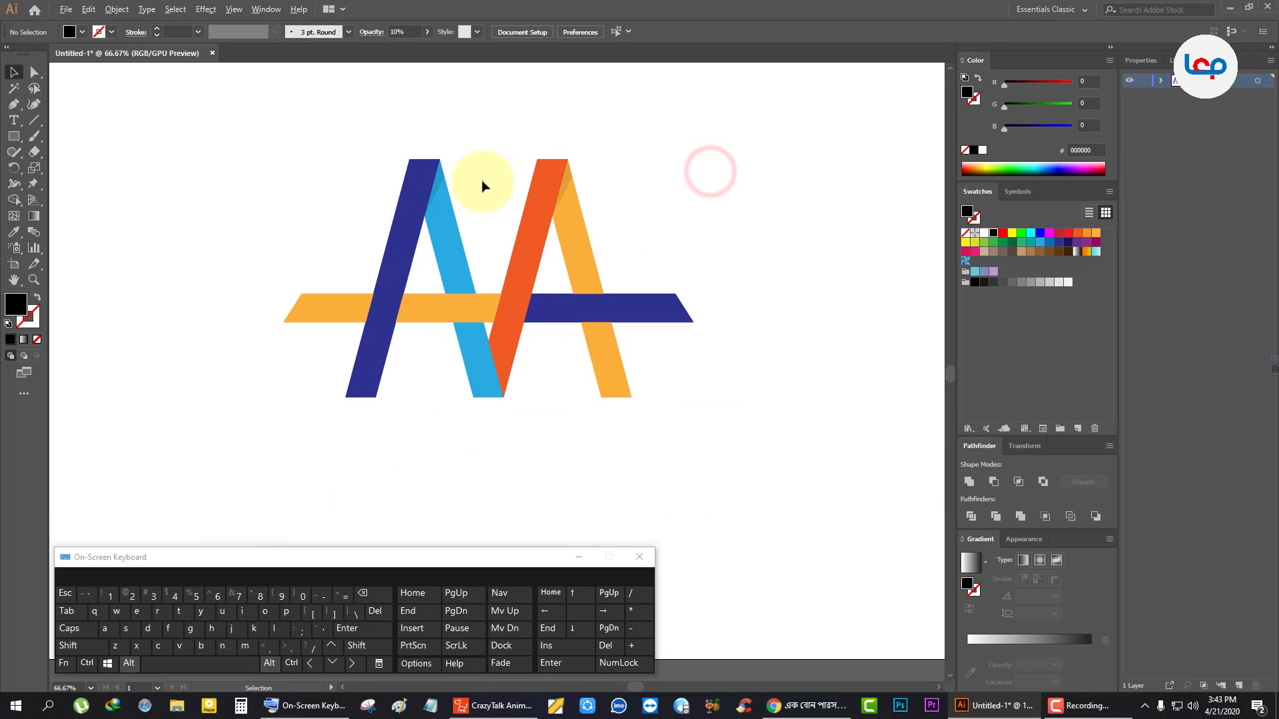
{"action": "left_click", "coordinate": [721, 178]}
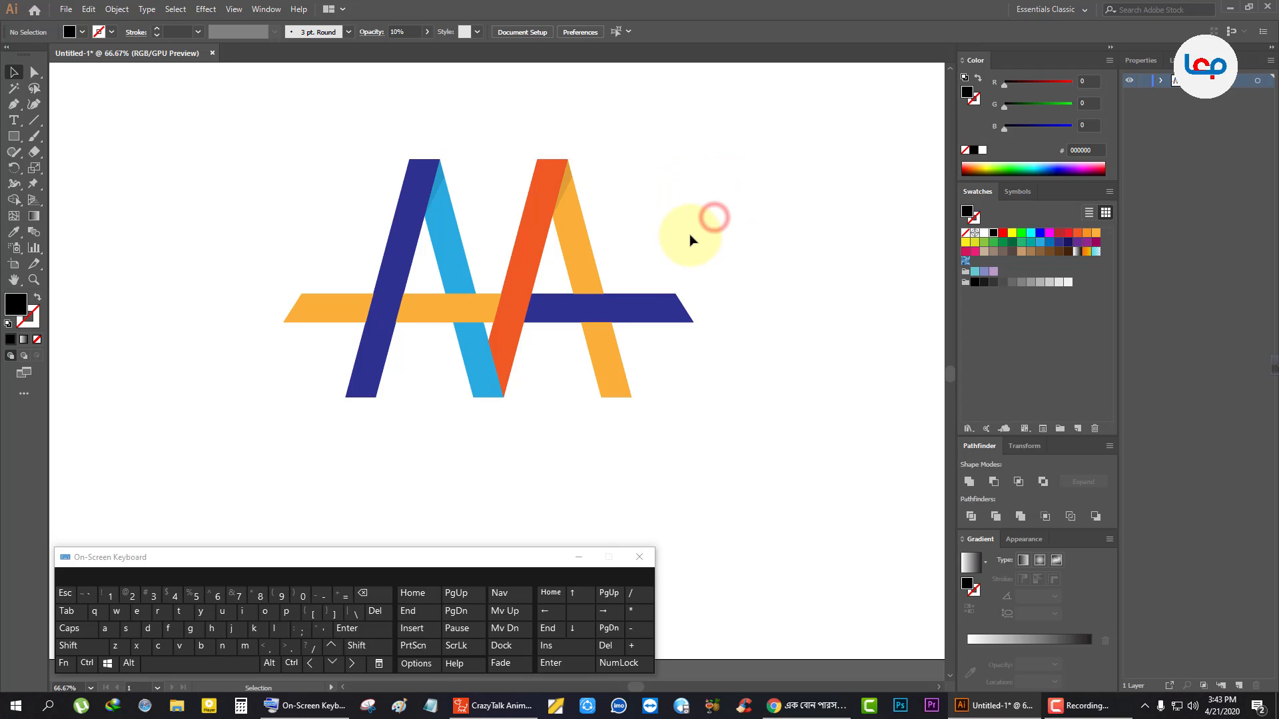
Draw a slanted shadow shape, about 32 by 49 pt, with the Pen tool on the crossbar's middle section along the first leg's edge.
{"action": "scroll", "coordinate": [420, 313], "scroll_direction": "up", "scroll_amount": 2}
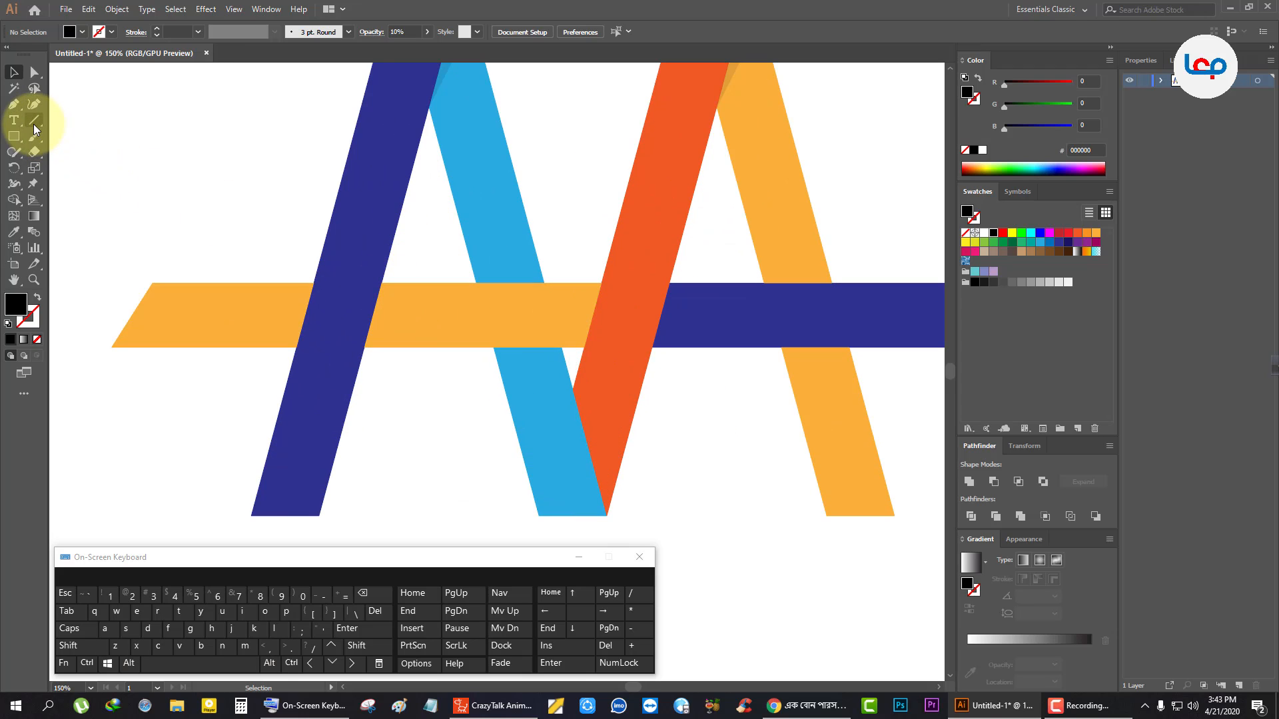
{"action": "left_click", "coordinate": [14, 105]}
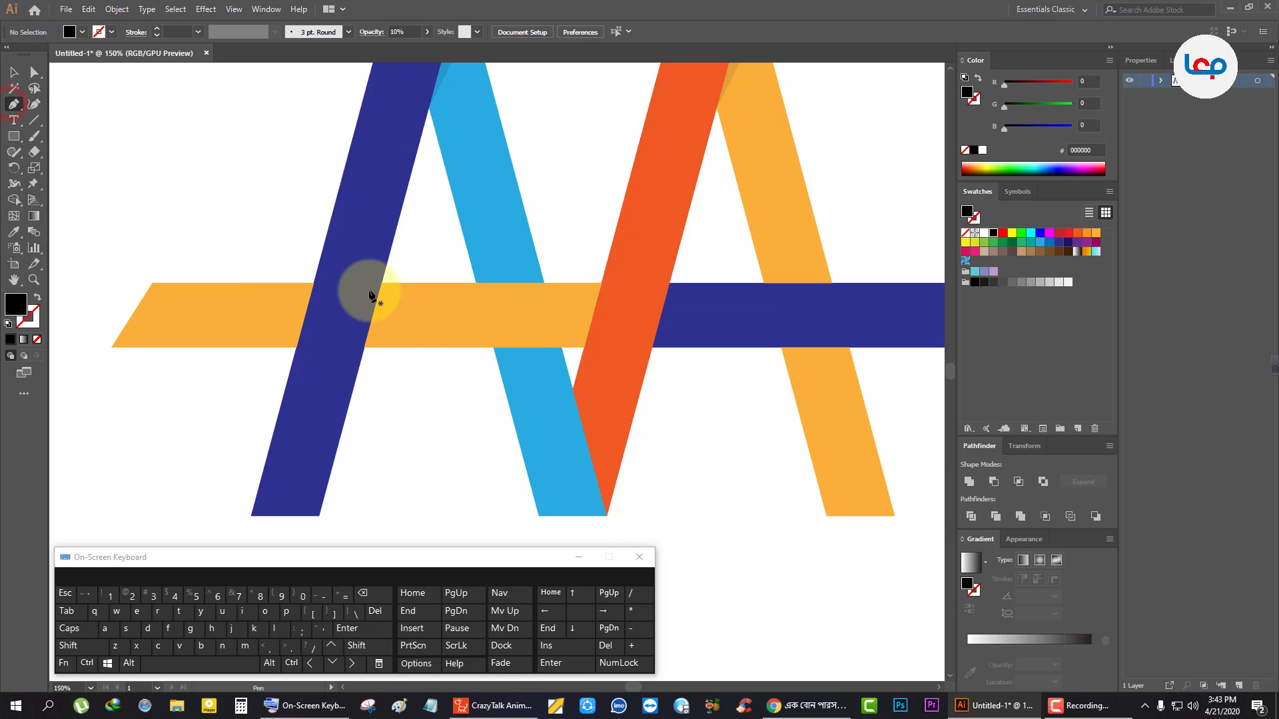
{"action": "left_click", "coordinate": [381, 283]}
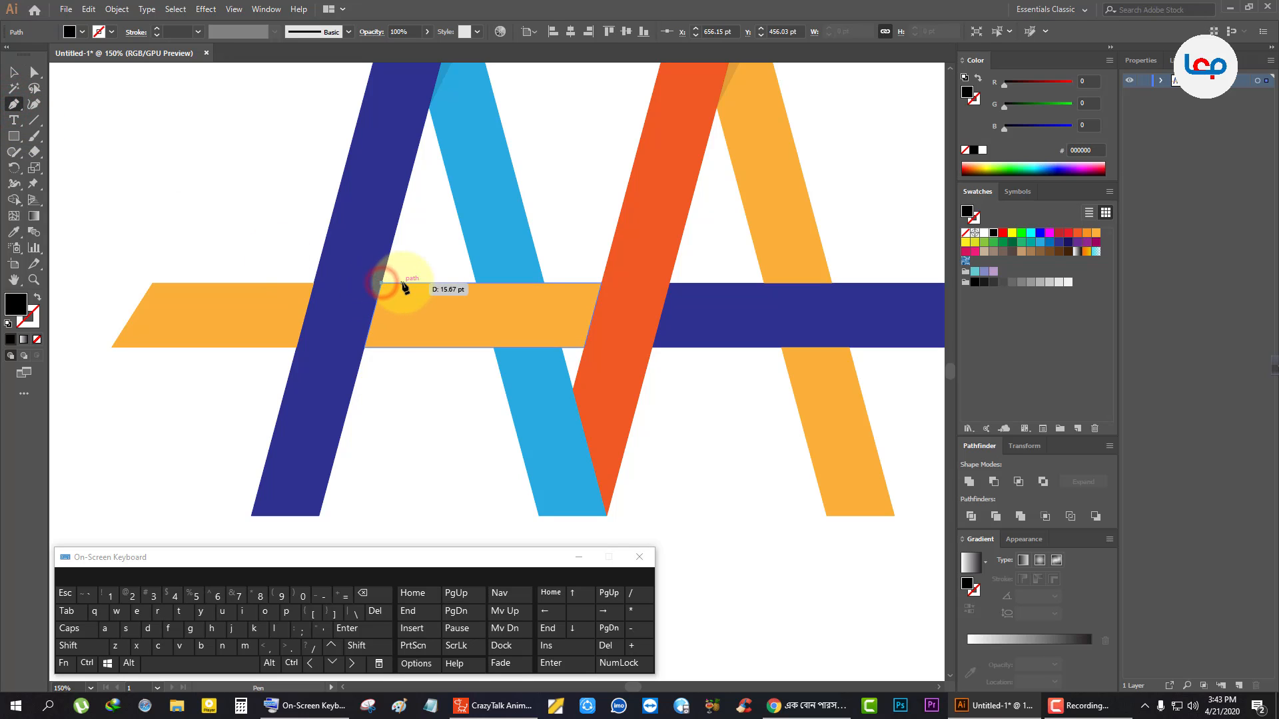
{"action": "left_click", "coordinate": [406, 283]}
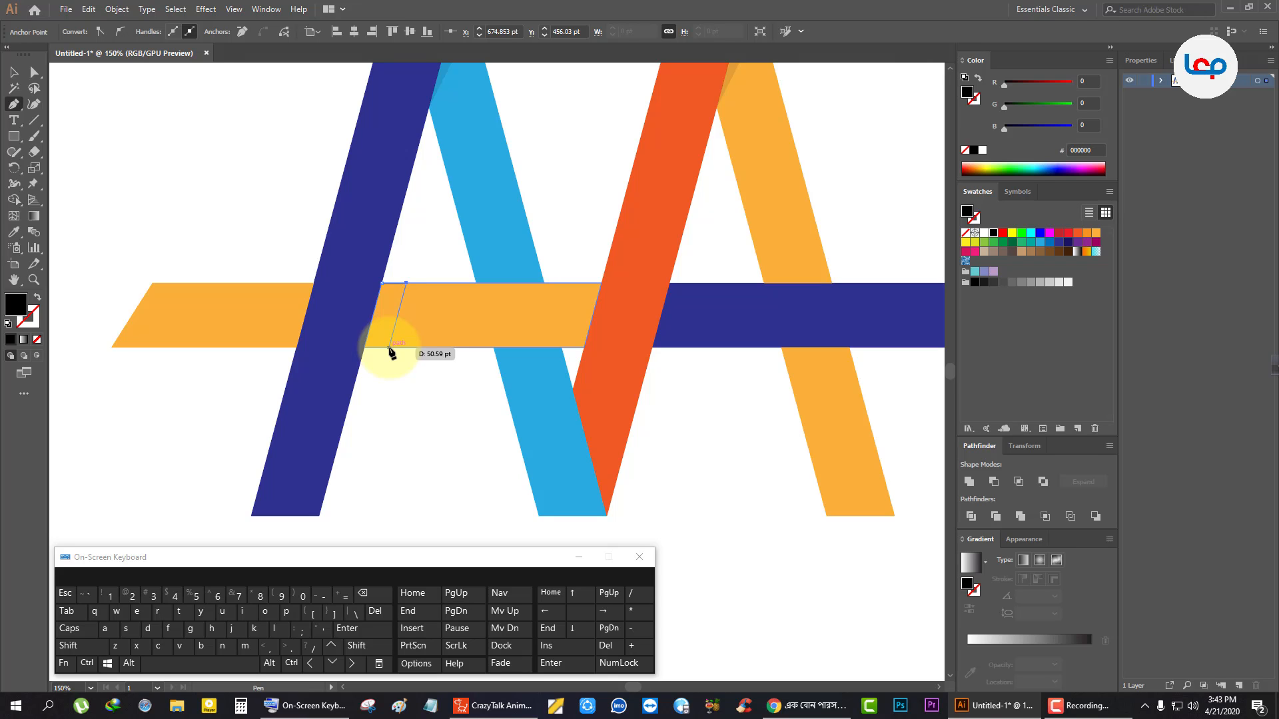
{"action": "left_click", "coordinate": [390, 347]}
{"action": "left_click", "coordinate": [365, 347]}
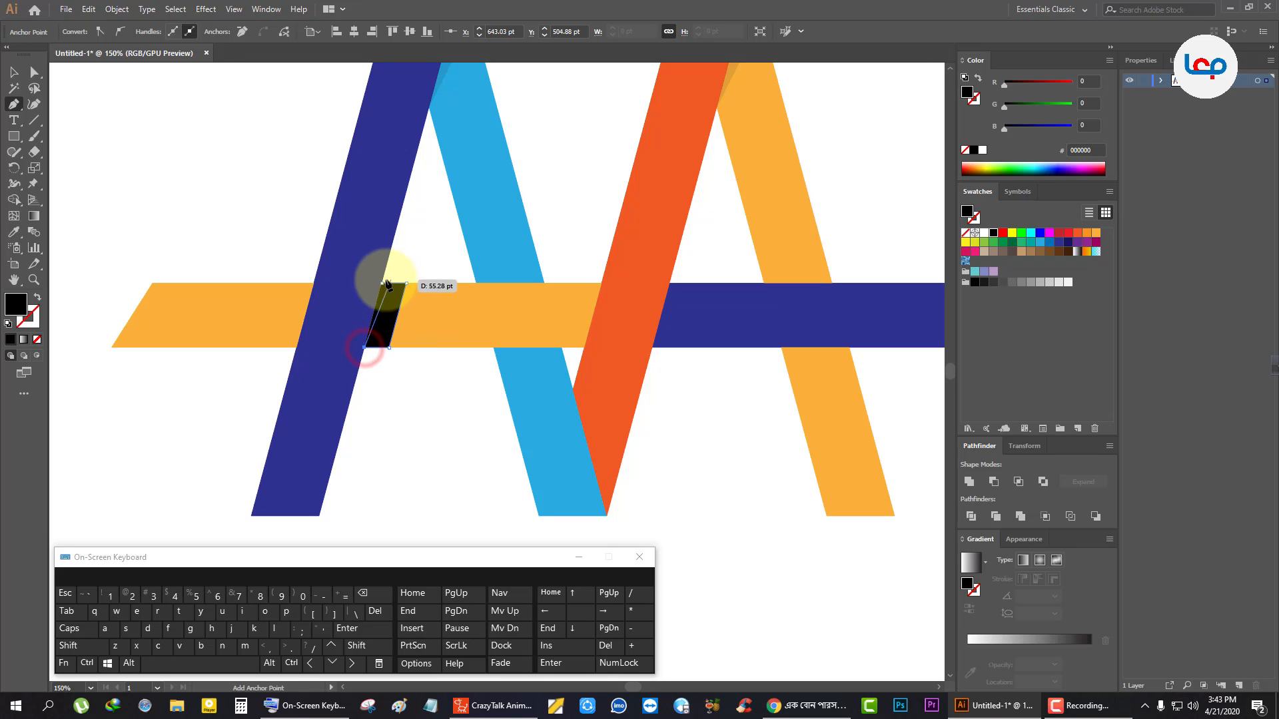
{"action": "left_click", "coordinate": [382, 285]}
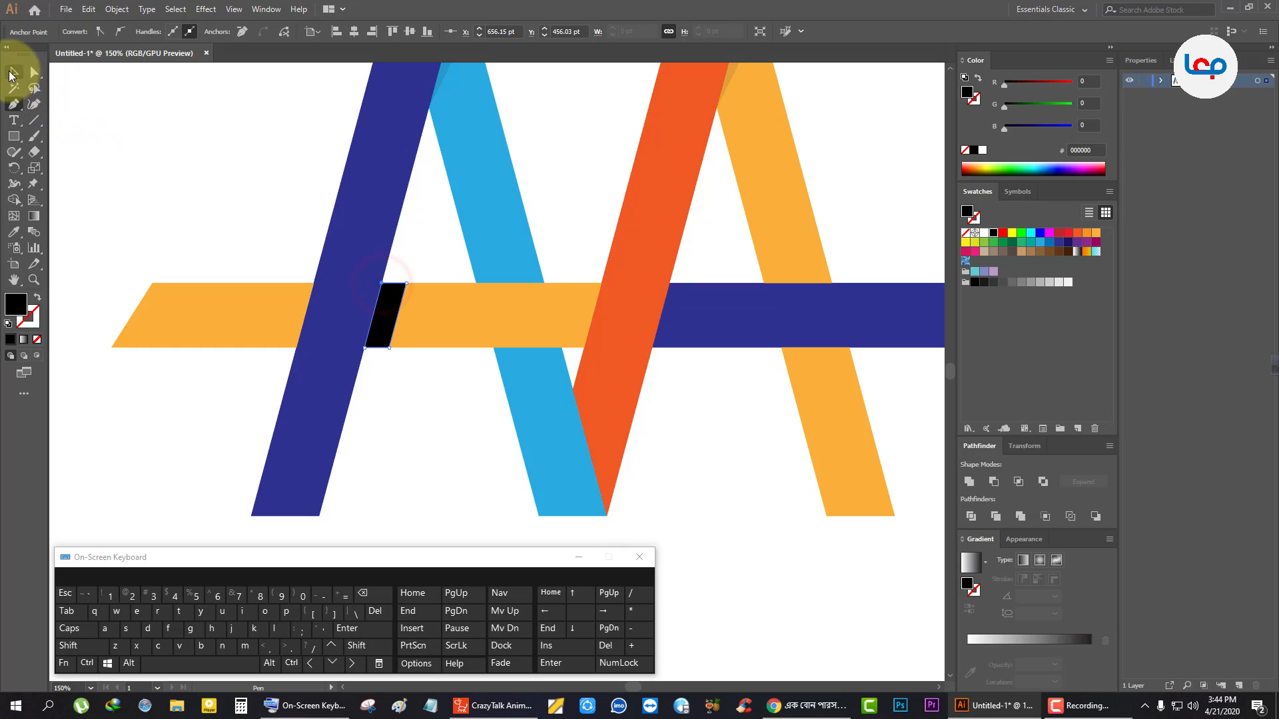
Set the opacity of the crossbar's slanted black shadow to 10%.
{"action": "left_click", "coordinate": [14, 72]}
{"action": "left_click", "coordinate": [170, 155]}
{"action": "left_click", "coordinate": [383, 298]}
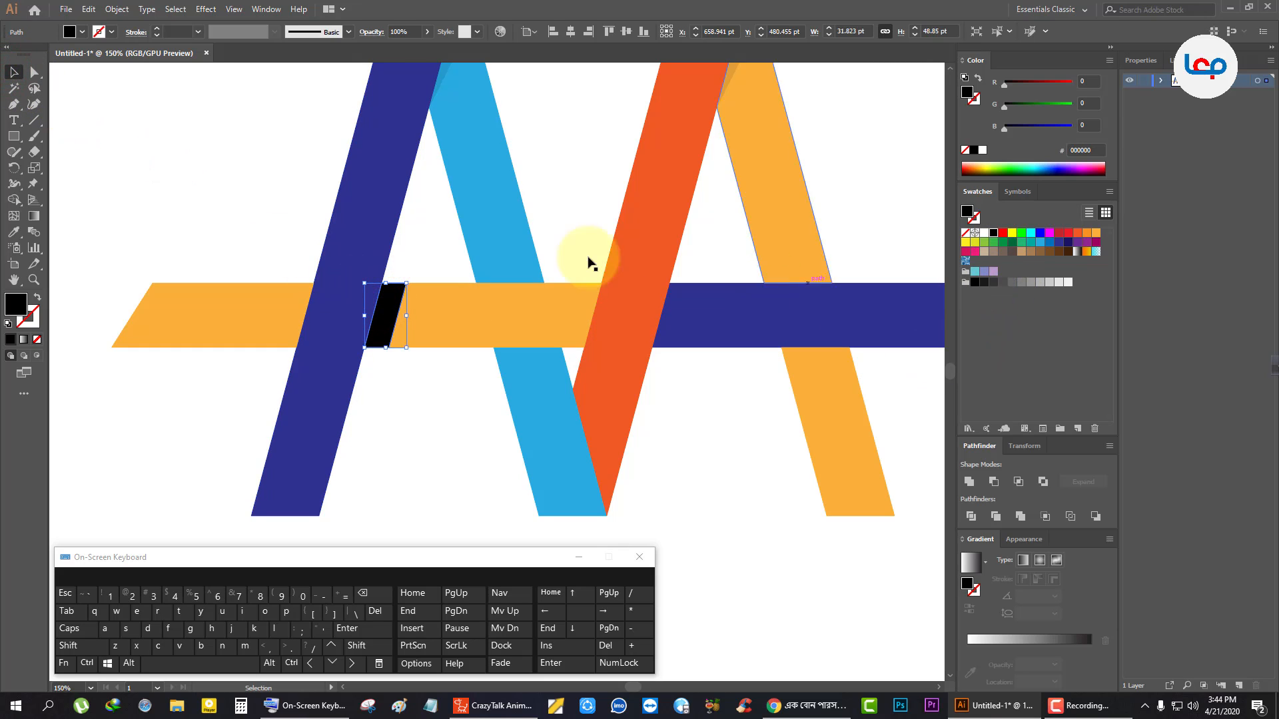
{"action": "left_click", "coordinate": [398, 31]}
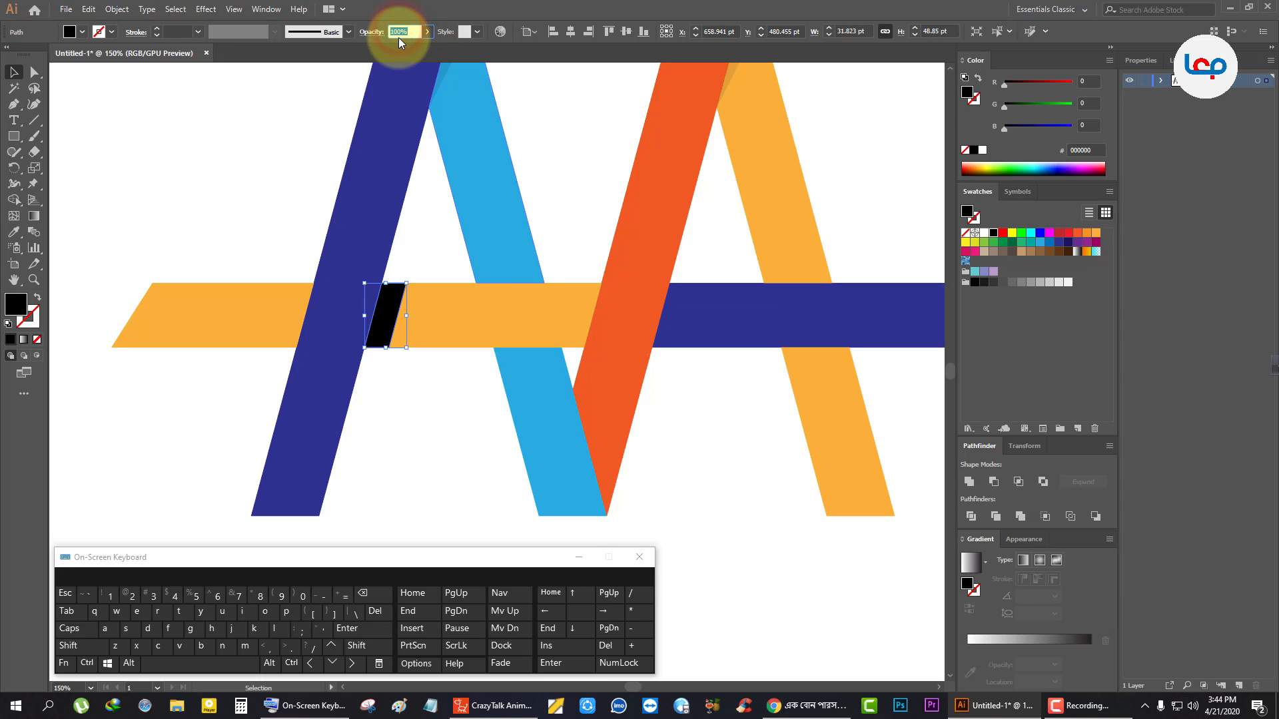
{"action": "key", "text": "Return"}
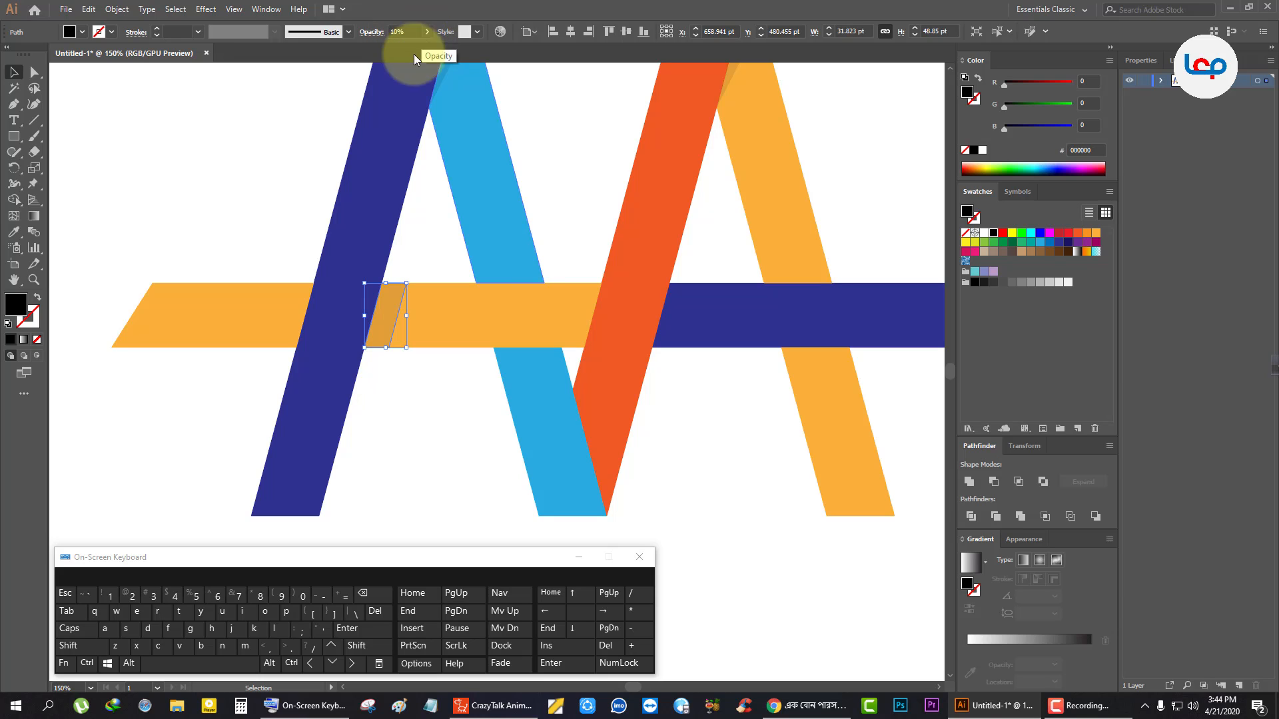
{"action": "left_click", "coordinate": [546, 147]}
{"action": "scroll", "coordinate": [392, 254], "scroll_direction": "down", "scroll_amount": 1}
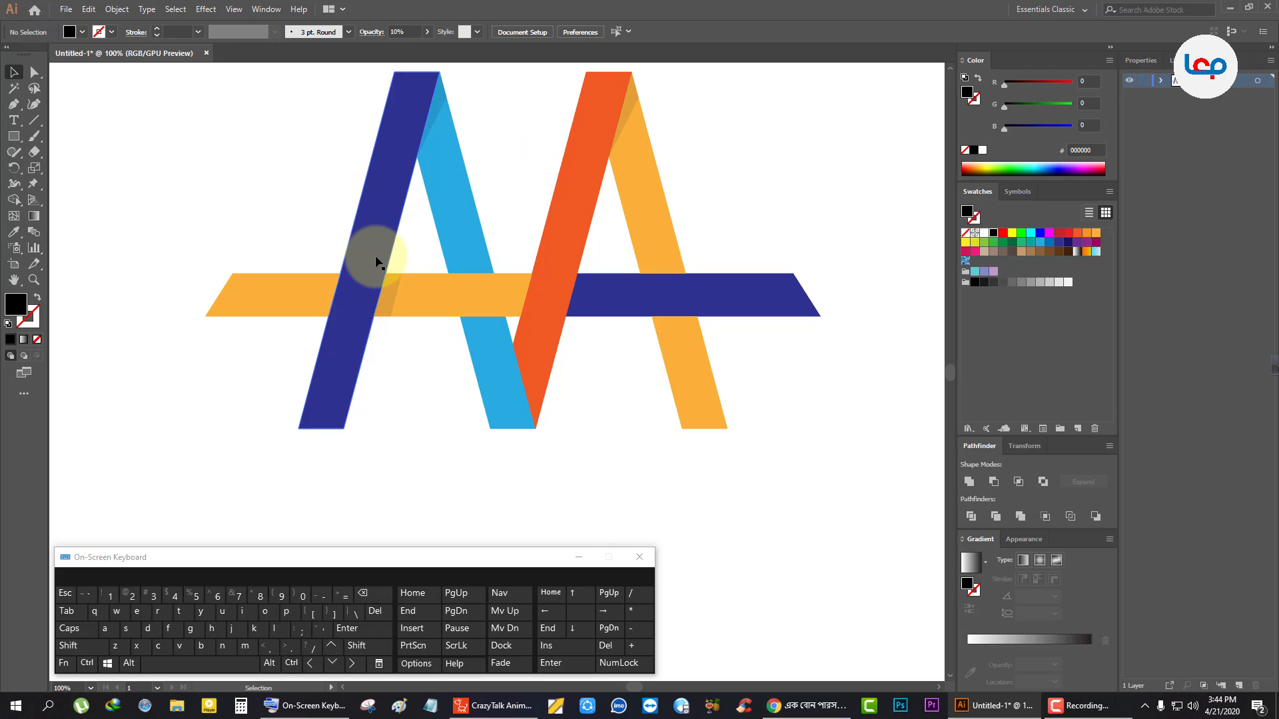
Copy the crossbar's slanted shadow, paste it in front, and place the duplicate on the dark blue right section along the third leg's edge.
{"action": "left_click", "coordinate": [390, 305]}
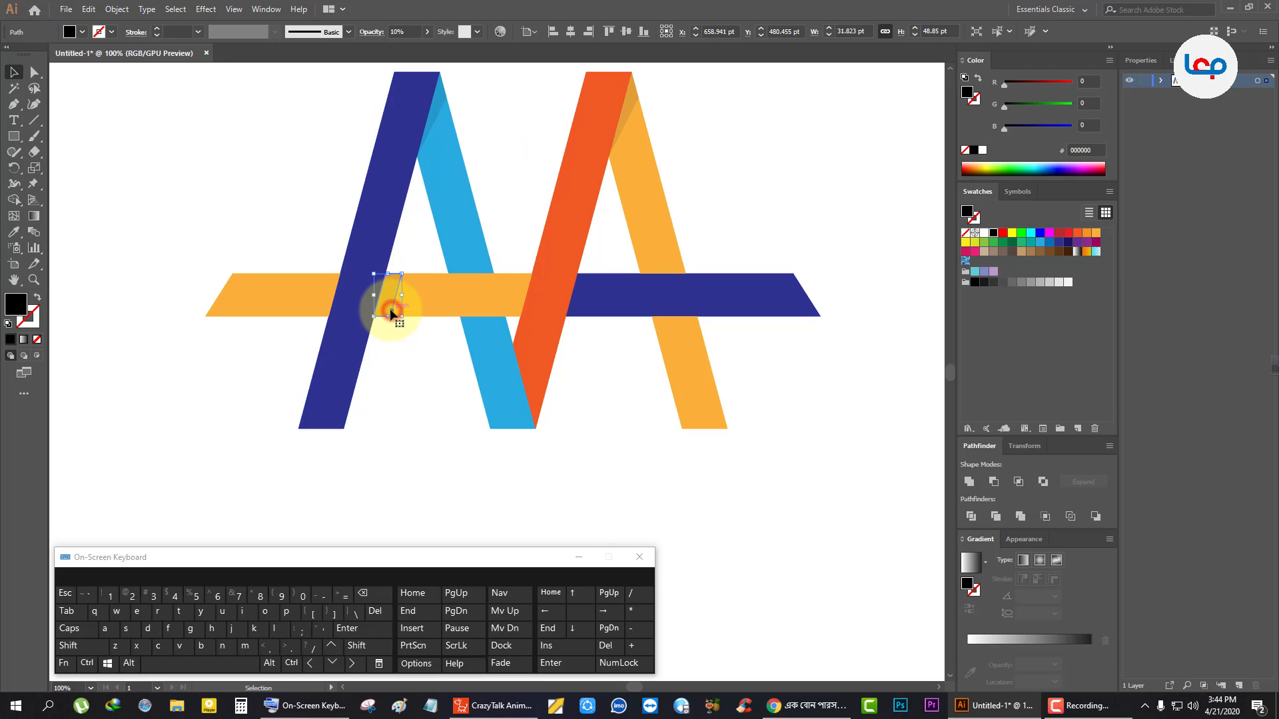
{"action": "scroll", "coordinate": [643, 276], "scroll_direction": "up", "scroll_amount": 1}
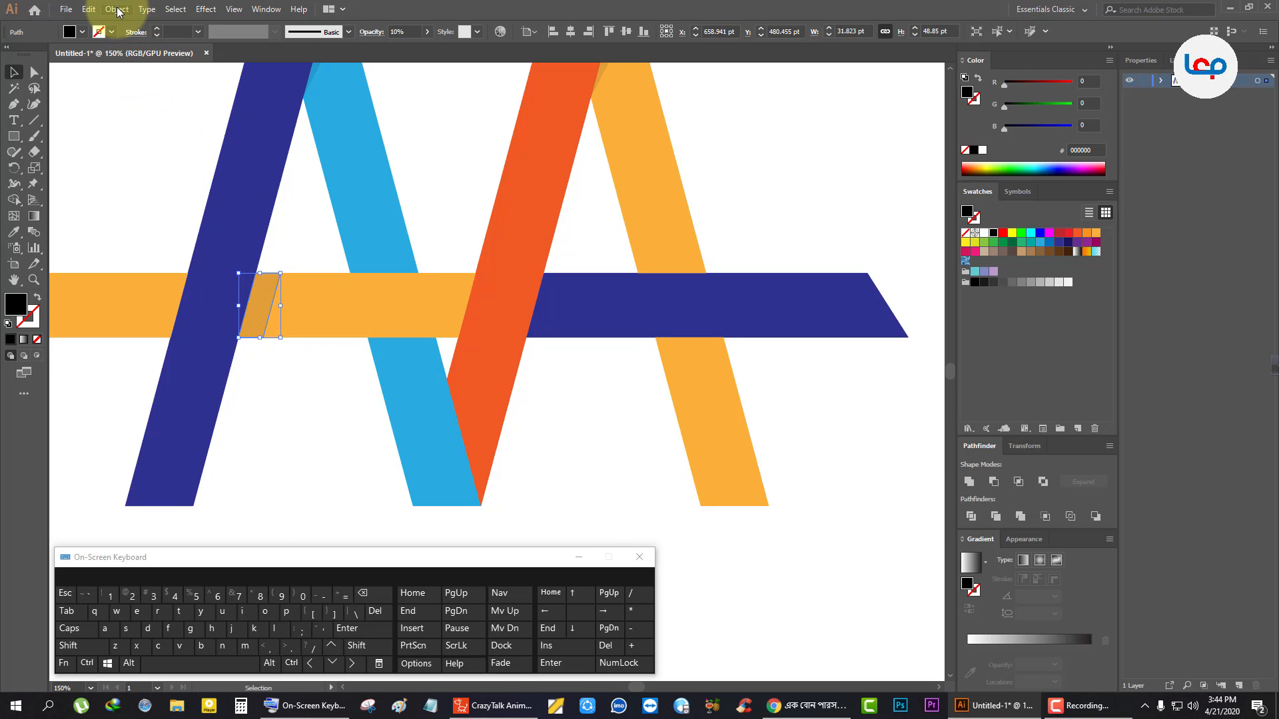
{"action": "left_click", "coordinate": [88, 9]}
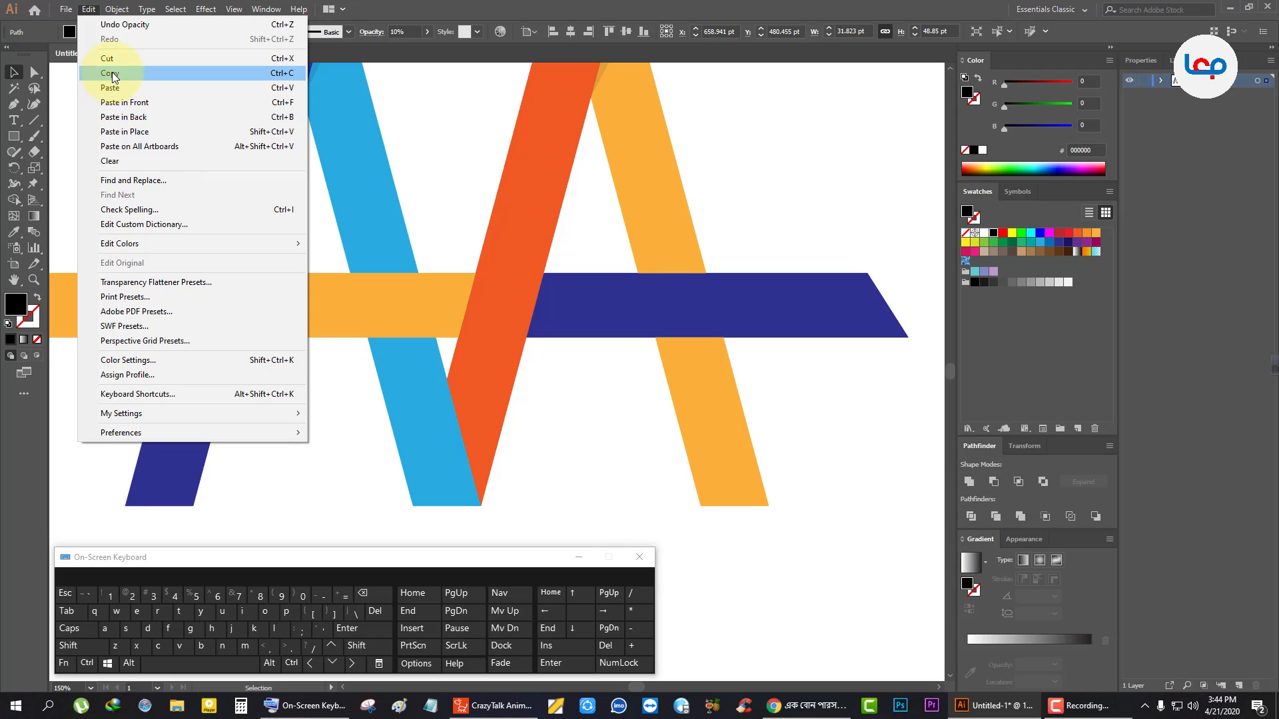
{"action": "left_click", "coordinate": [110, 73]}
{"action": "left_click", "coordinate": [96, 12]}
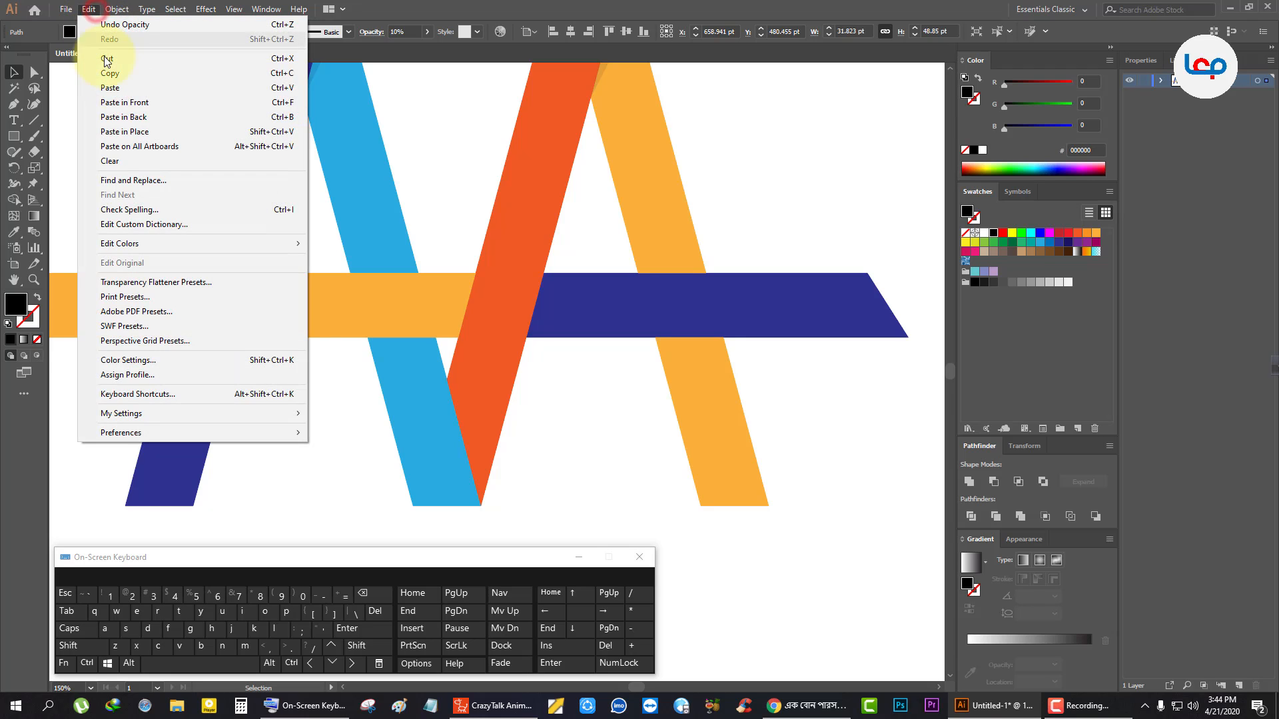
{"action": "left_click", "coordinate": [127, 103]}
{"action": "left_click", "coordinate": [270, 301]}
{"action": "left_click_drag", "start_coordinate": [269, 301], "coordinate": [537, 312]}
{"action": "left_click", "coordinate": [543, 341]}
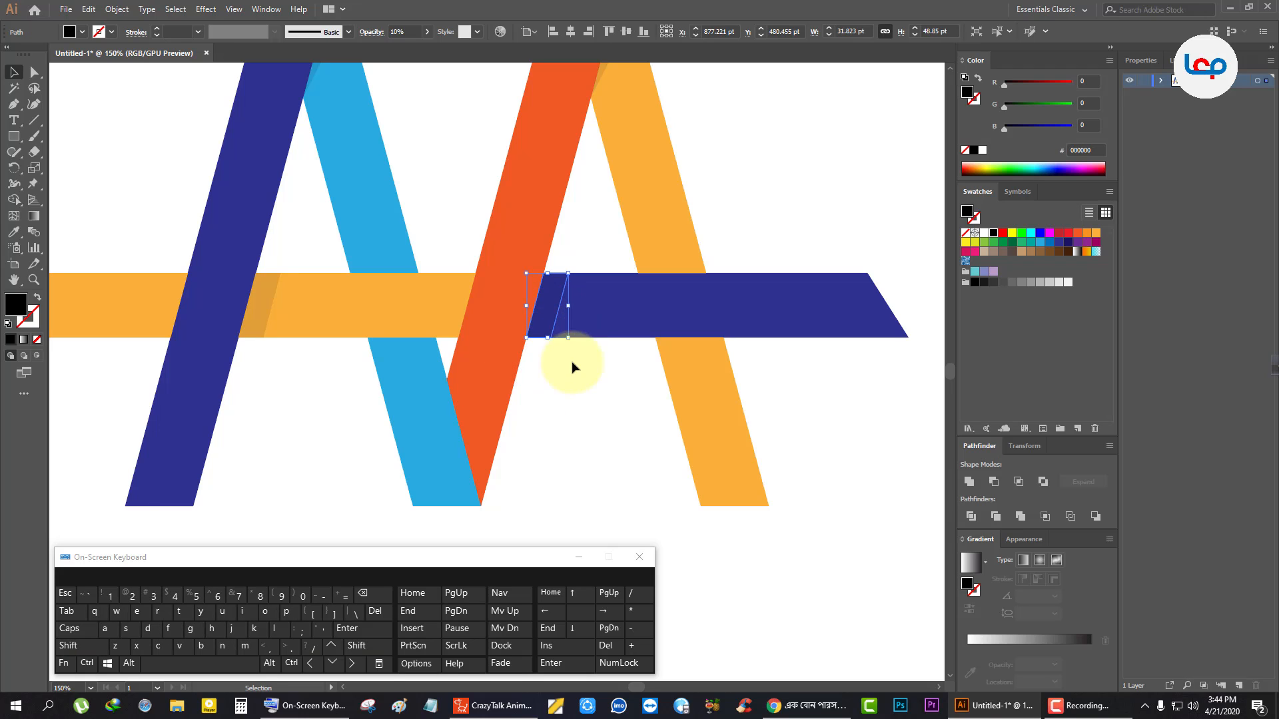
{"action": "left_click", "coordinate": [571, 363]}
{"action": "left_click", "coordinate": [549, 307]}
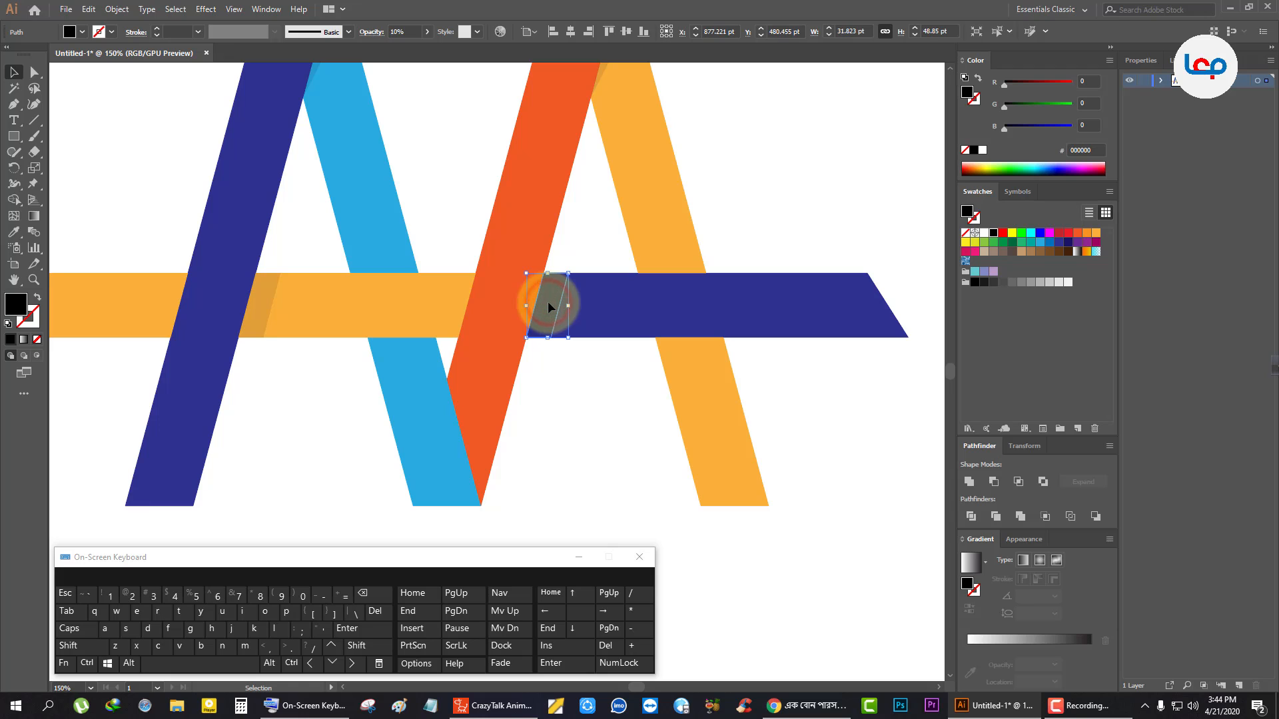
{"action": "left_click", "coordinate": [608, 417]}
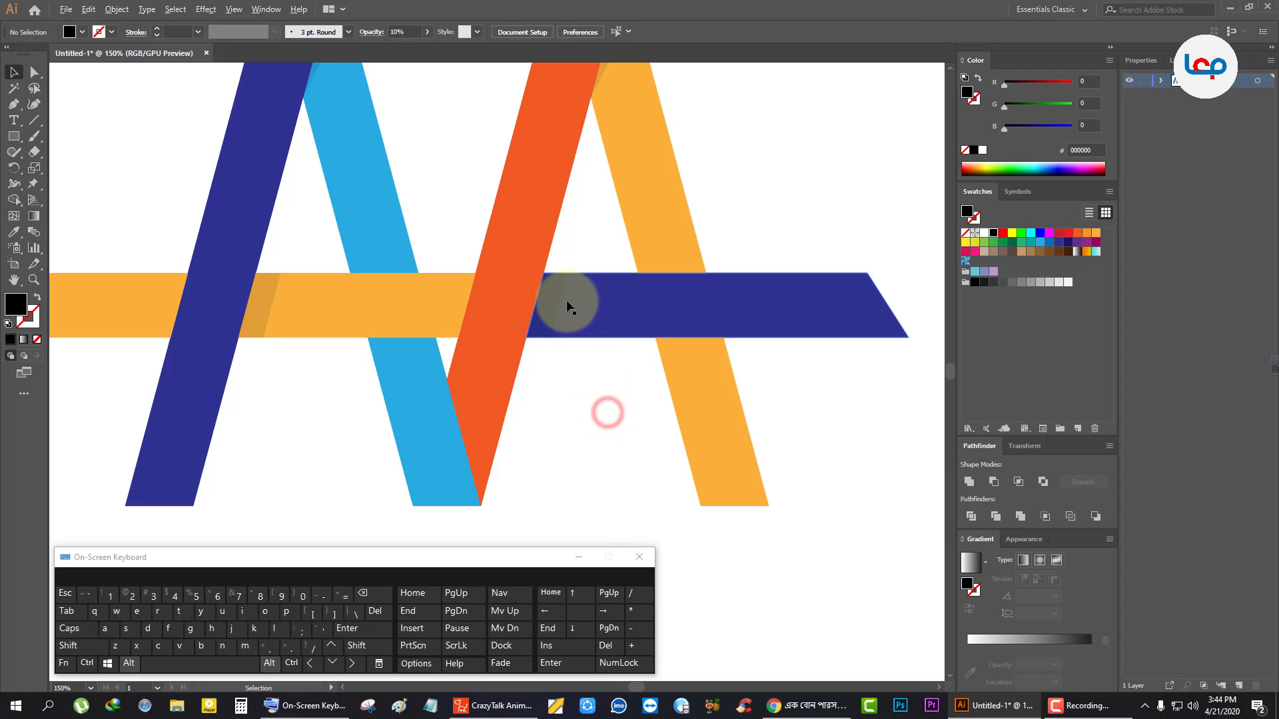
{"action": "scroll", "coordinate": [569, 297], "scroll_direction": "down", "scroll_amount": 2}
{"action": "scroll", "coordinate": [563, 296], "scroll_direction": "up", "scroll_amount": 2}
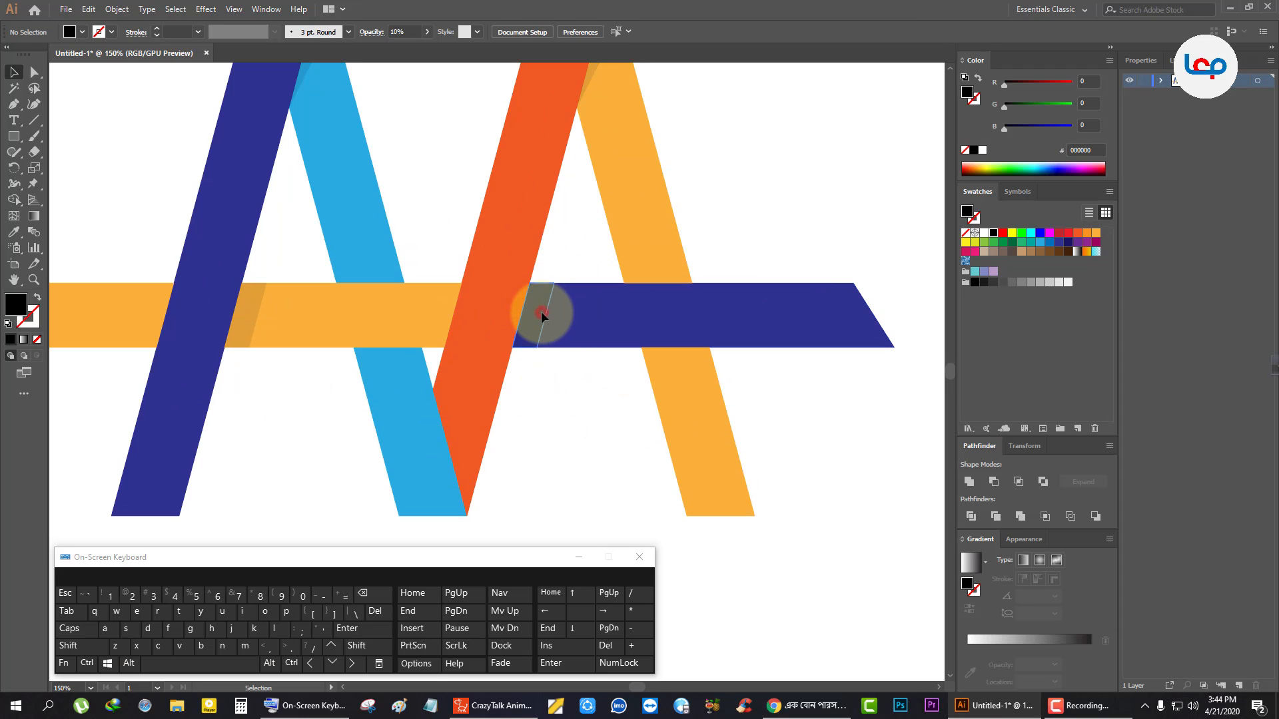
{"action": "left_click", "coordinate": [541, 313]}
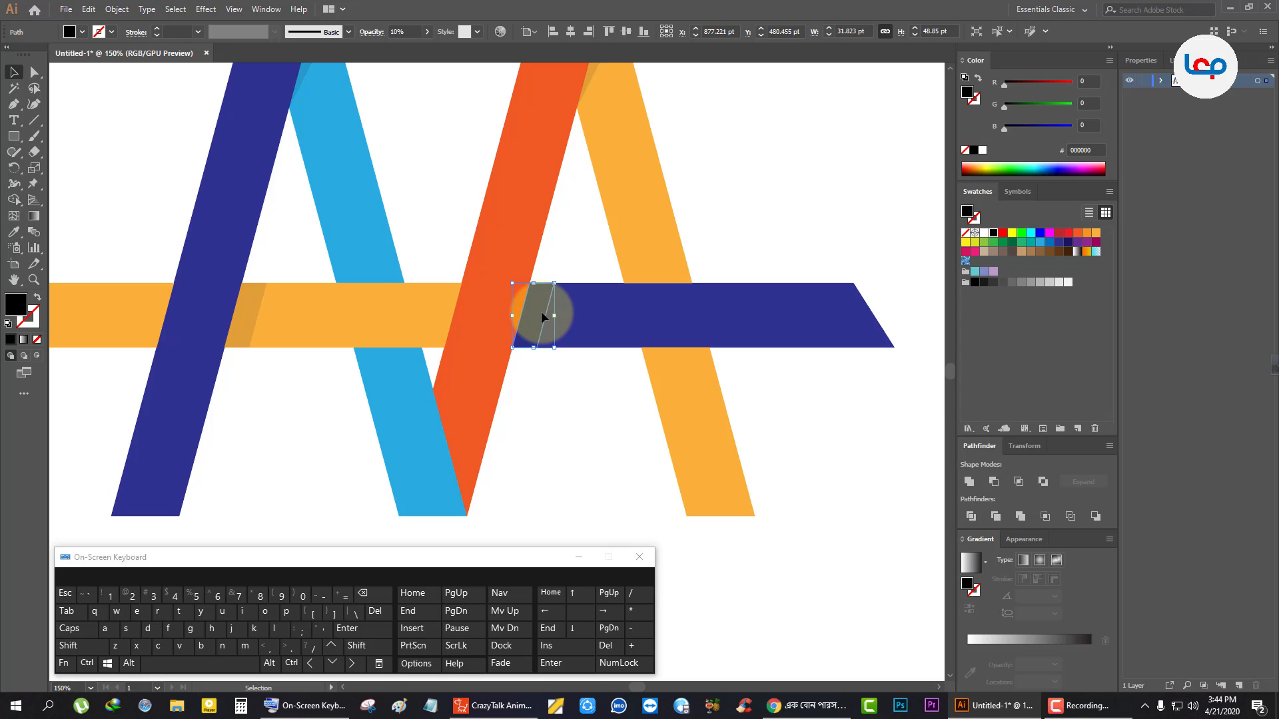
{"action": "left_click", "coordinate": [577, 365]}
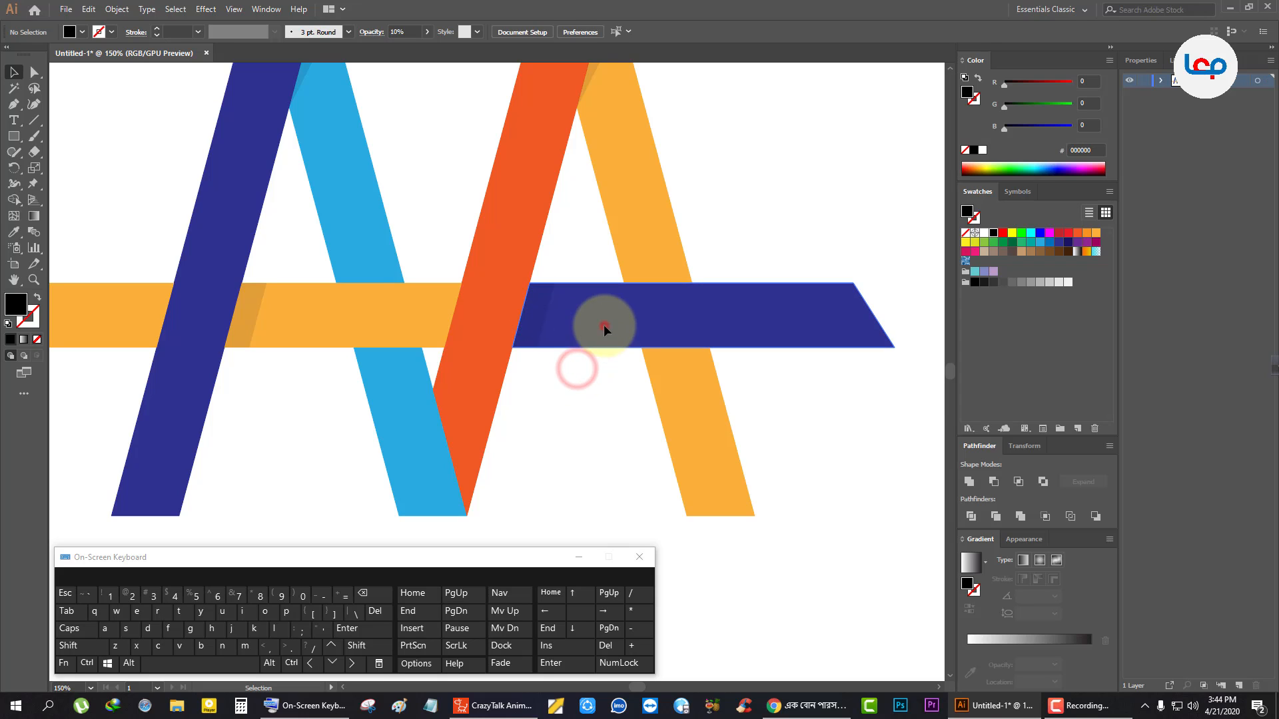
Recolour the crossbar's right section light blue 29ABE2 by sampling the second leg with the Eyedropper.
{"action": "left_click", "coordinate": [603, 325]}
{"action": "left_click", "coordinate": [14, 231]}
{"action": "left_click", "coordinate": [331, 225]}
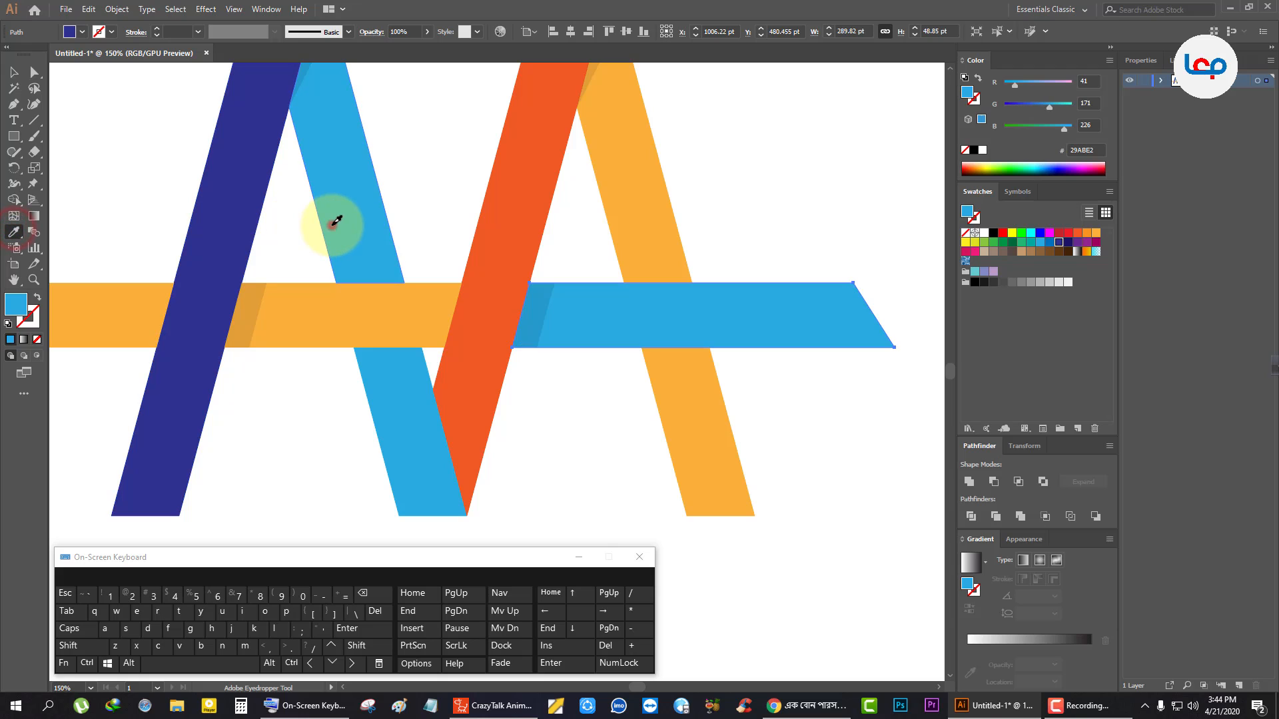
{"action": "left_click", "coordinate": [14, 72]}
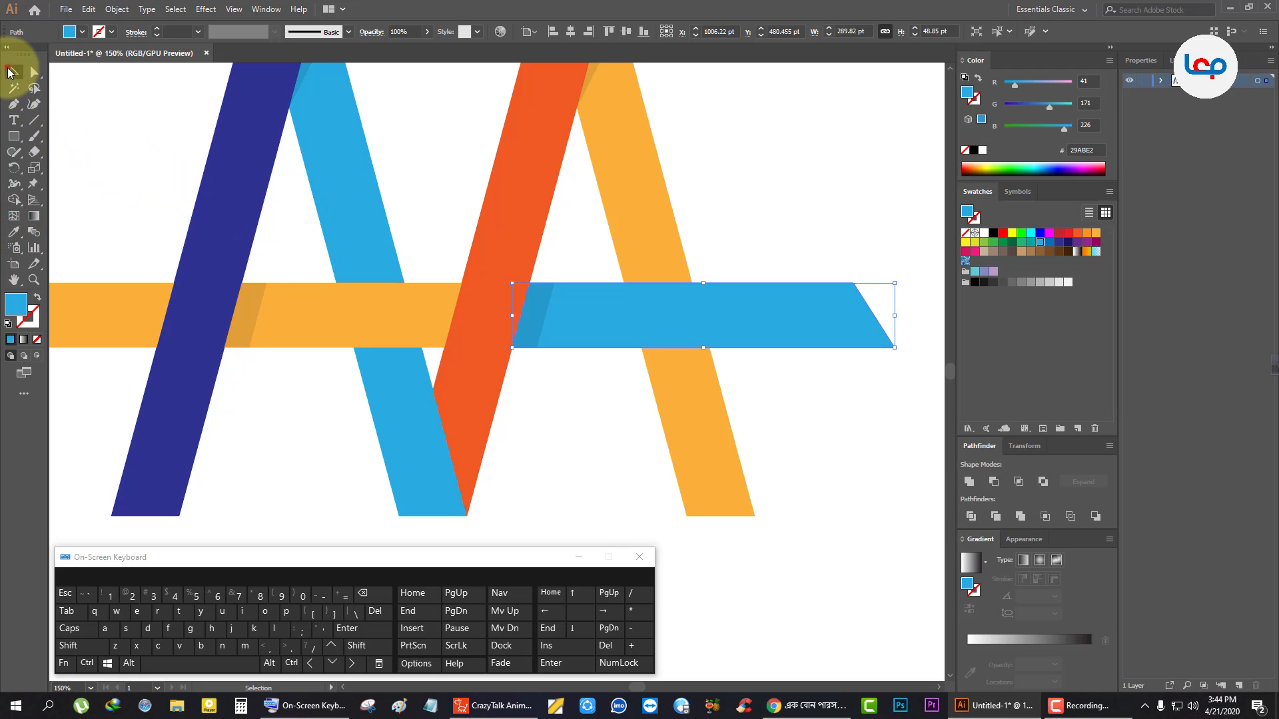
{"action": "left_click", "coordinate": [152, 137]}
{"action": "left_click", "coordinate": [560, 373]}
{"action": "key", "text": "ctrl+minus"}
{"action": "key", "text": "ctrl+minus"}
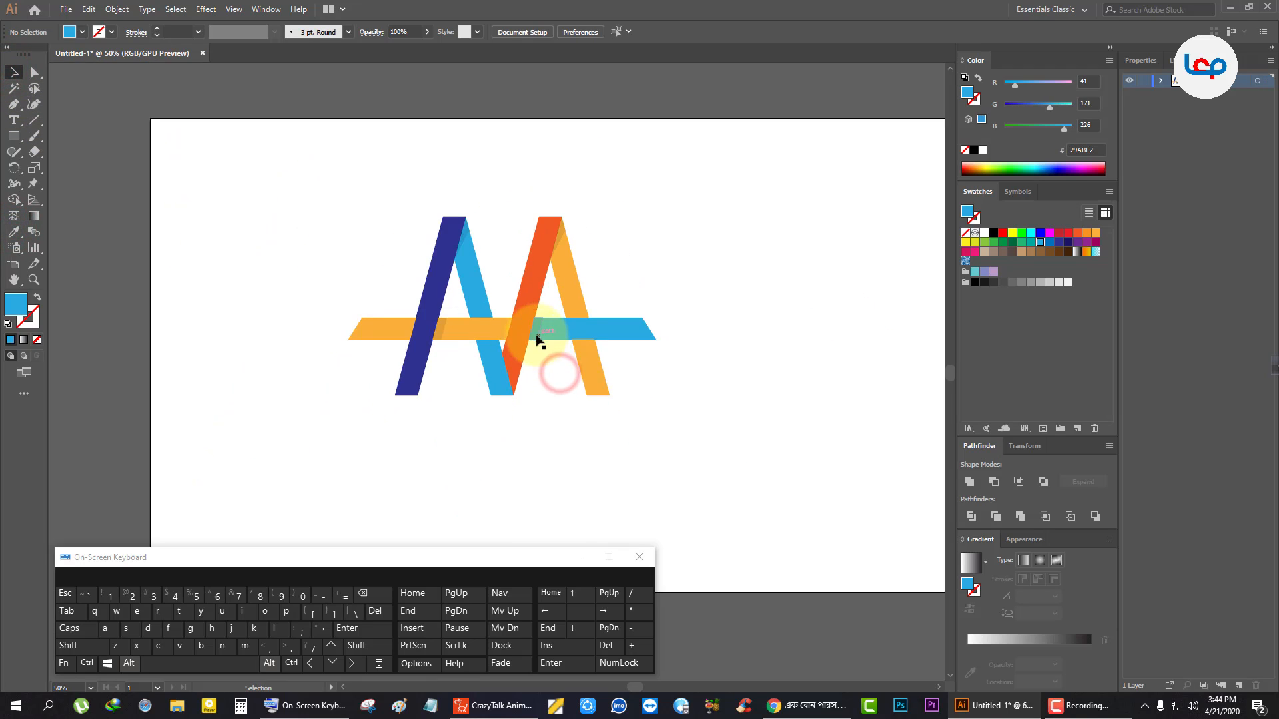
{"action": "scroll", "coordinate": [610, 276], "scroll_direction": "up", "scroll_amount": 1}
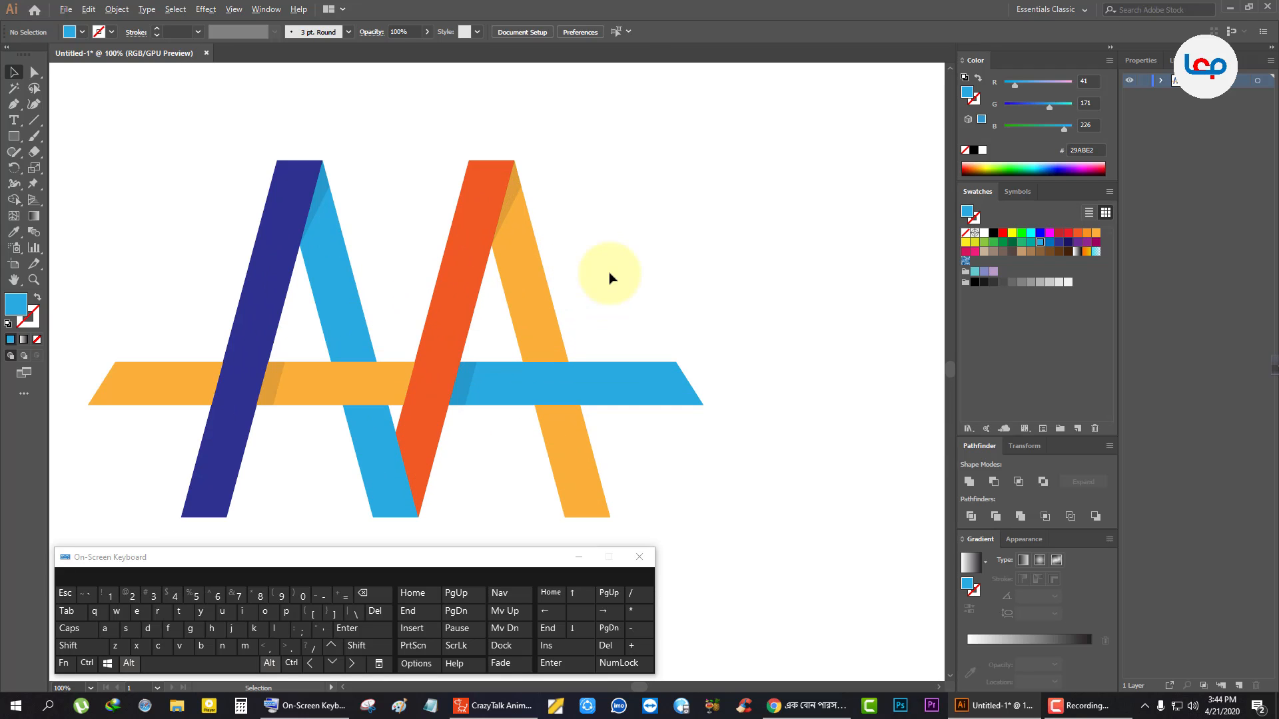
Draw a narrow triangular shadow, about 33 by 96 pt, with the Pen tool at the orange third leg's lower fold, along the second leg's edge.
{"action": "left_click", "coordinate": [503, 421]}
{"action": "scroll", "coordinate": [431, 267], "scroll_direction": "down", "scroll_amount": 1}
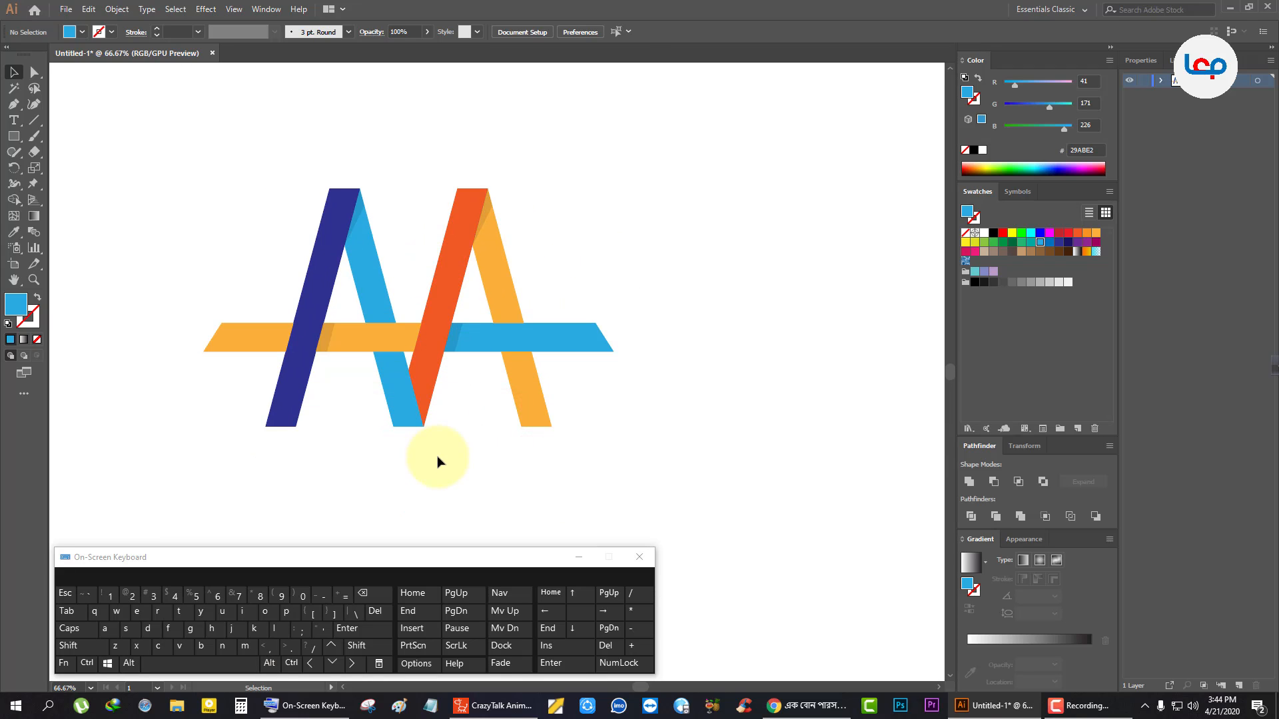
{"action": "scroll", "coordinate": [444, 418], "scroll_direction": "up", "scroll_amount": 1}
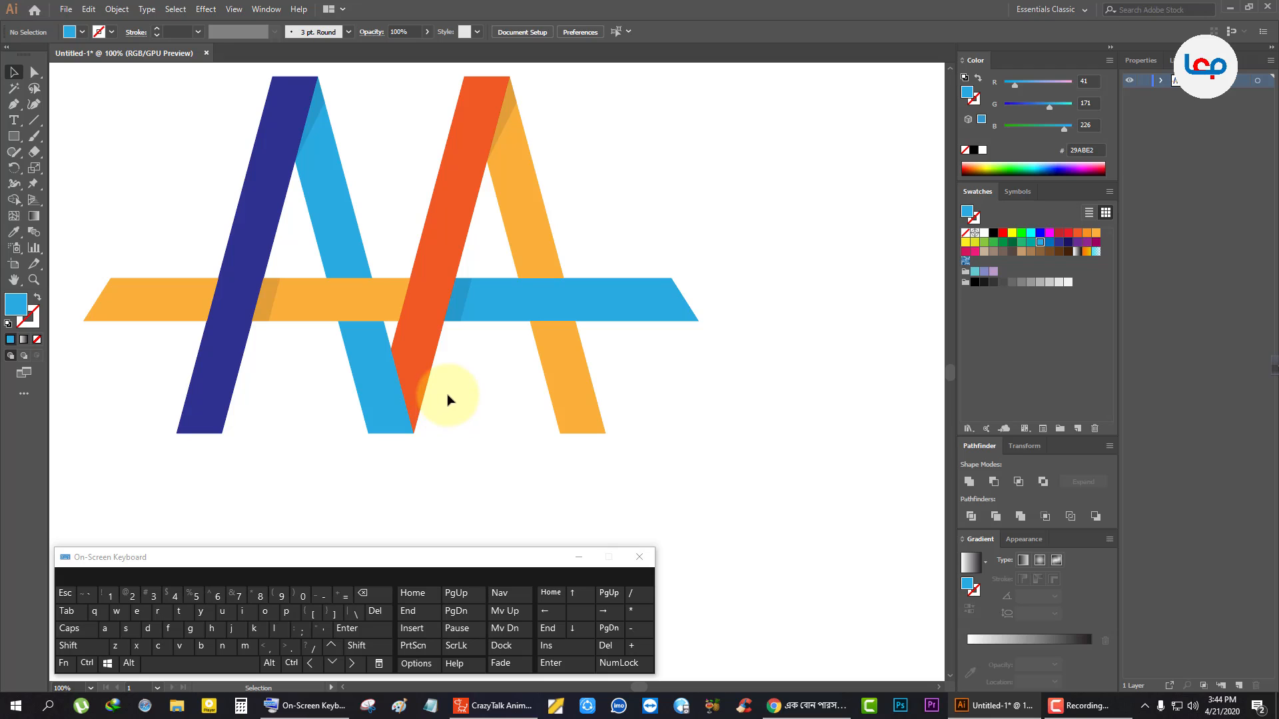
{"action": "scroll", "coordinate": [419, 461], "scroll_direction": "up", "scroll_amount": 1}
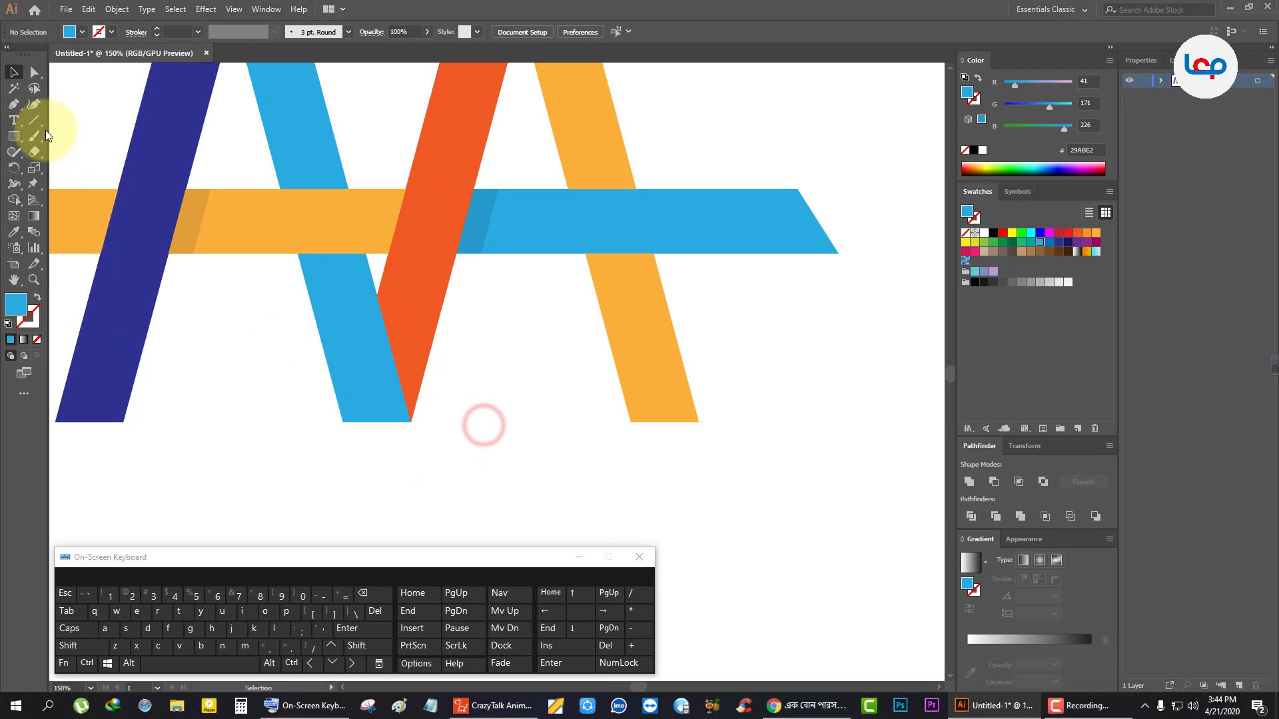
{"action": "left_click", "coordinate": [12, 107]}
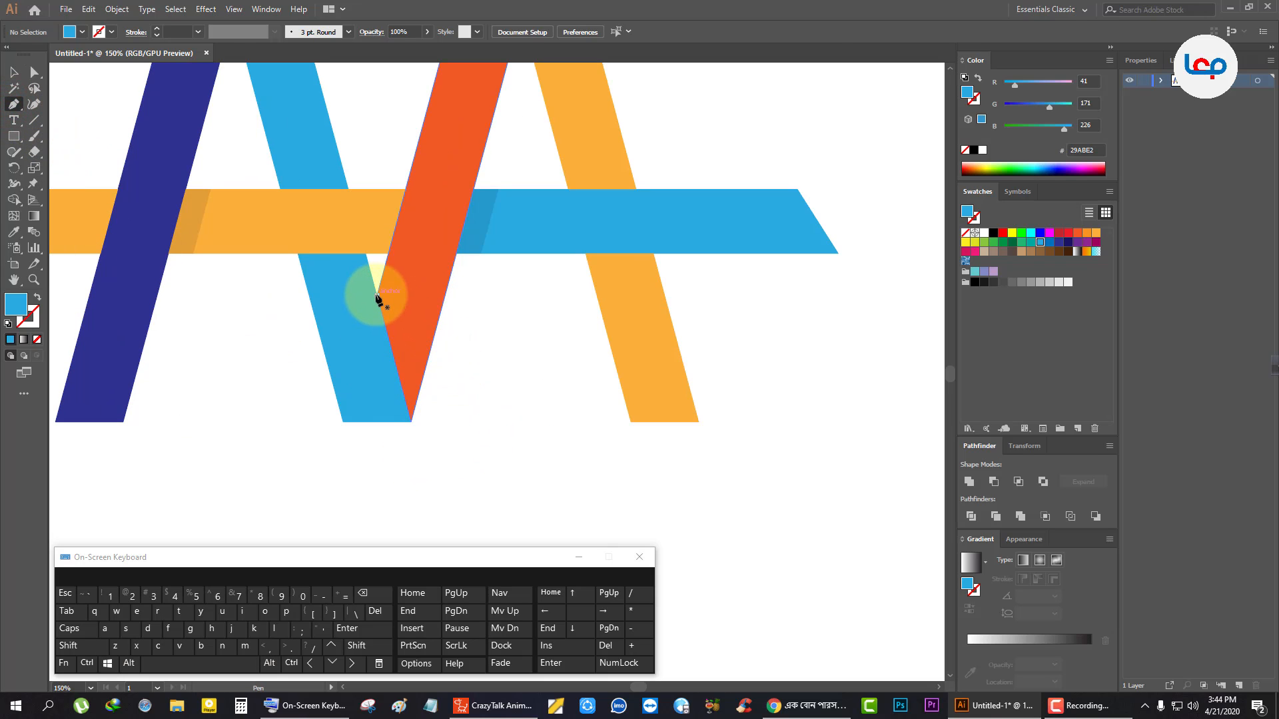
{"action": "left_click", "coordinate": [375, 295]}
{"action": "left_click", "coordinate": [411, 423]}
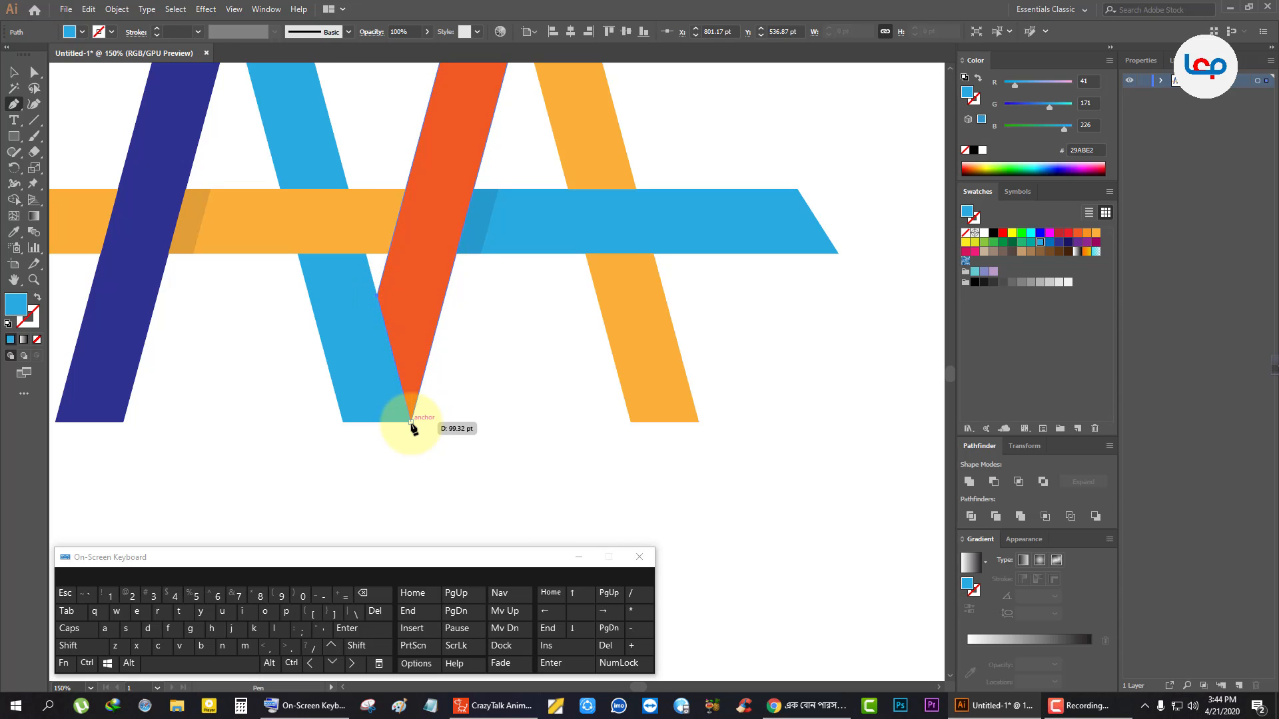
{"action": "left_click", "coordinate": [411, 423]}
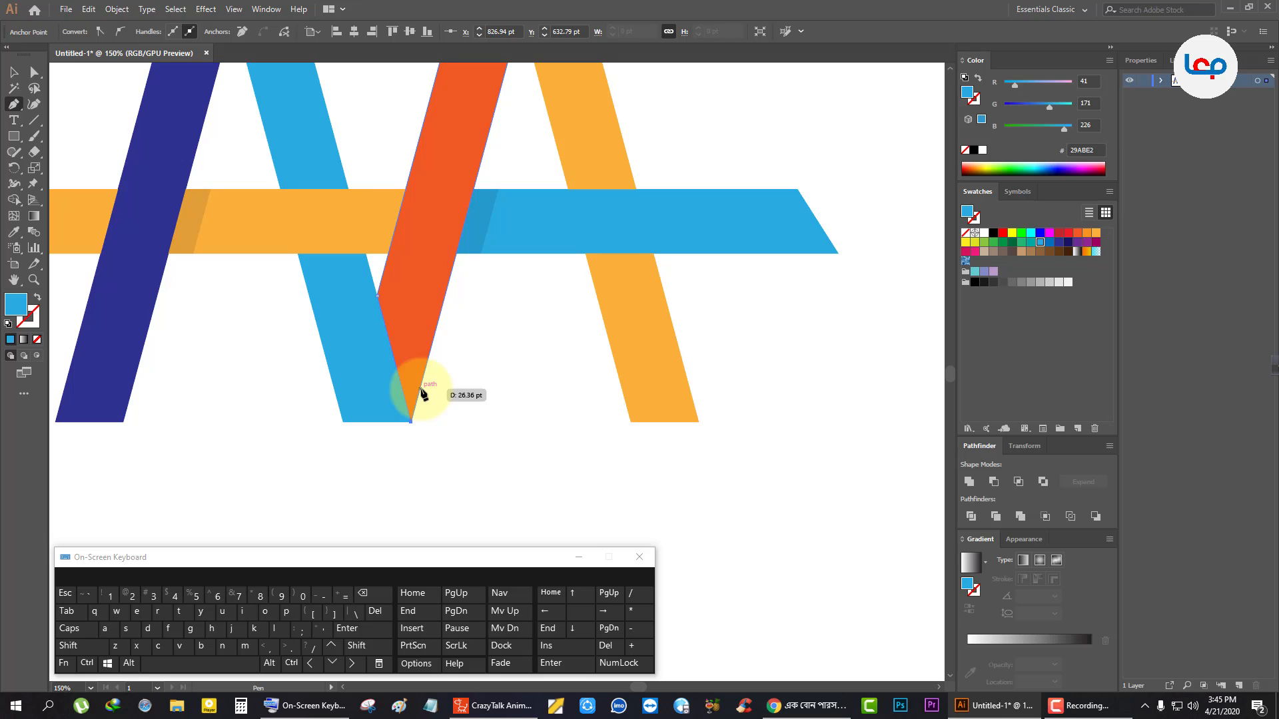
{"action": "left_click", "coordinate": [421, 388]}
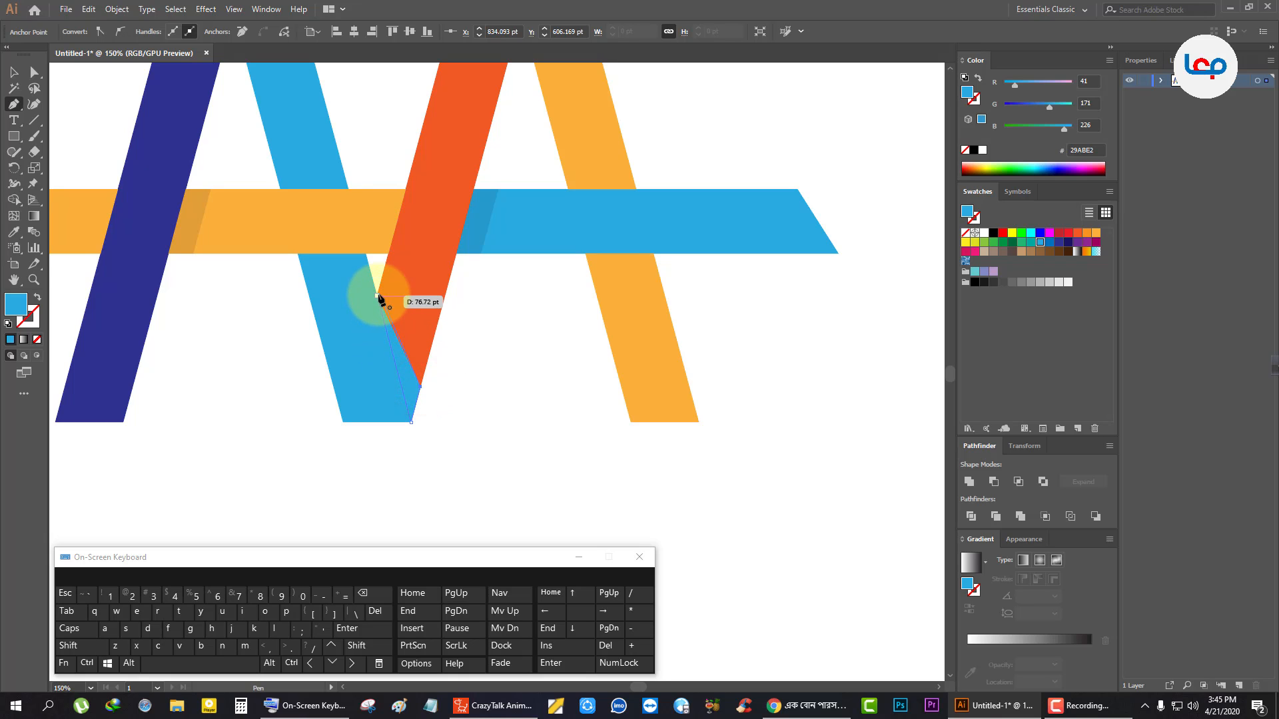
{"action": "left_click", "coordinate": [377, 295]}
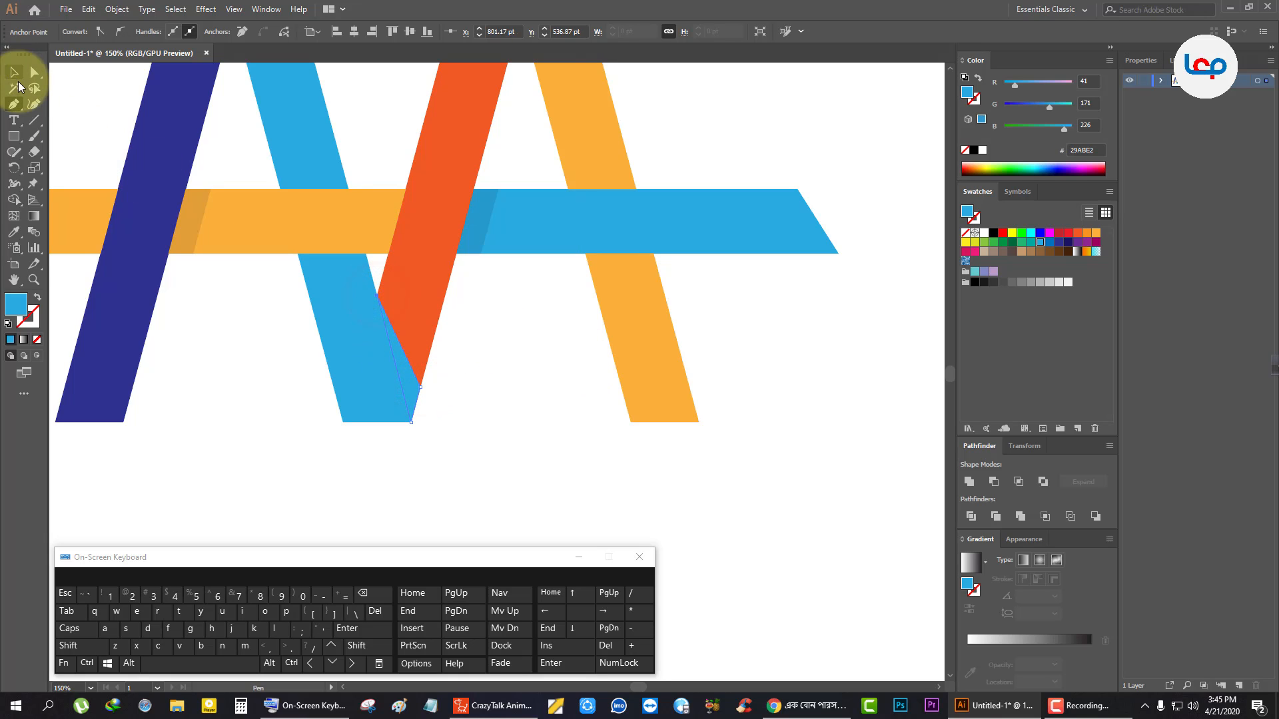
Fill the third leg's lower fold shadow with black and set its opacity to 10%.
{"action": "left_click", "coordinate": [993, 233]}
{"action": "left_click", "coordinate": [479, 435]}
{"action": "left_click", "coordinate": [405, 382]}
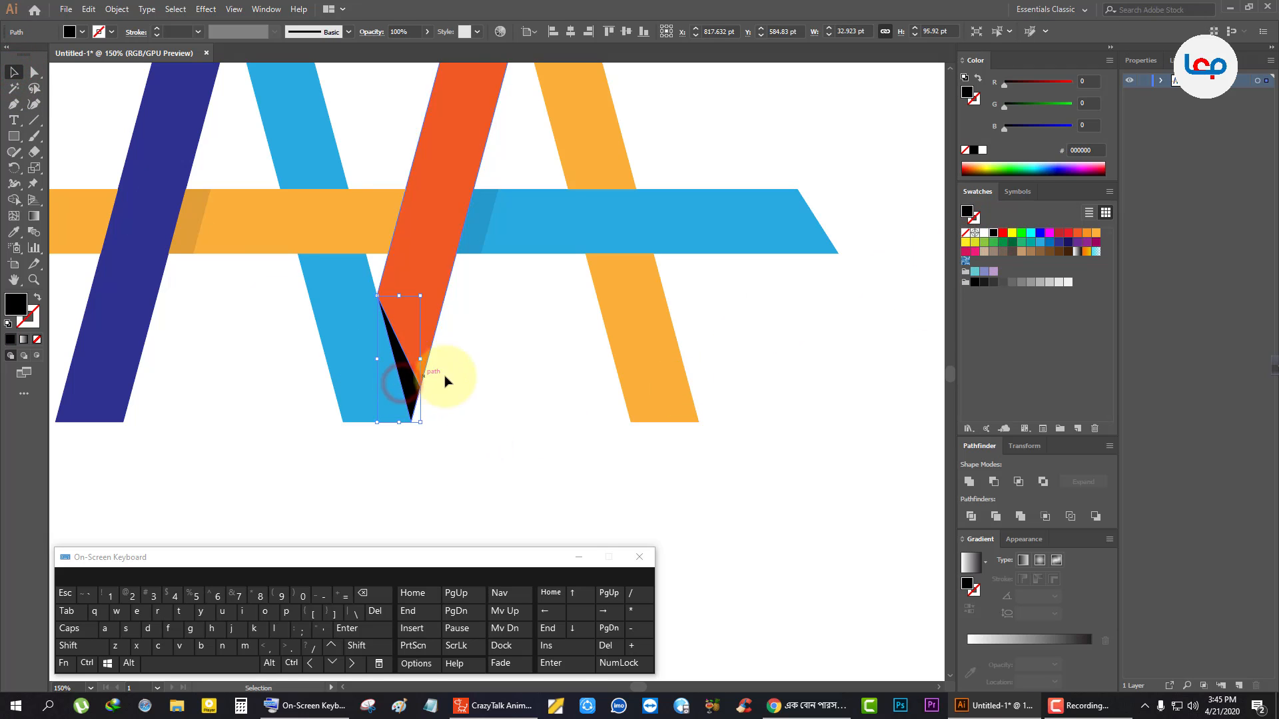
{"action": "left_click", "coordinate": [398, 31]}
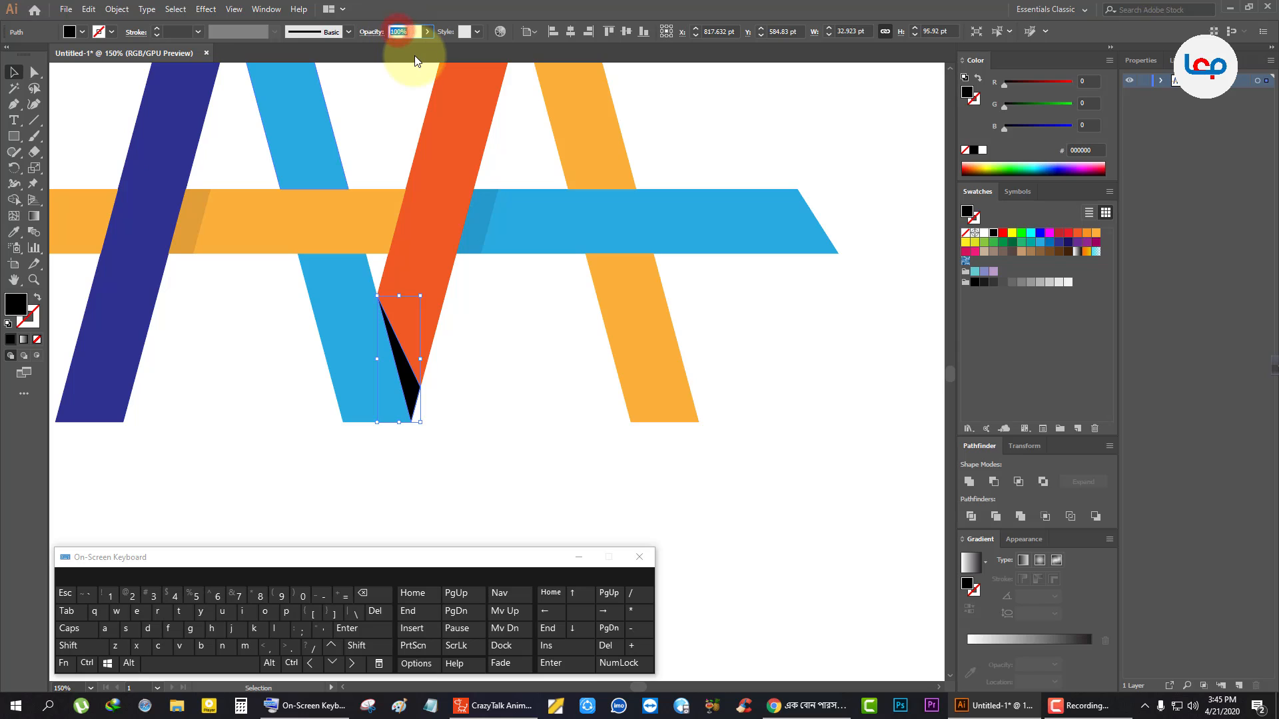
{"action": "type", "text": "10"}
{"action": "key", "text": "Return"}
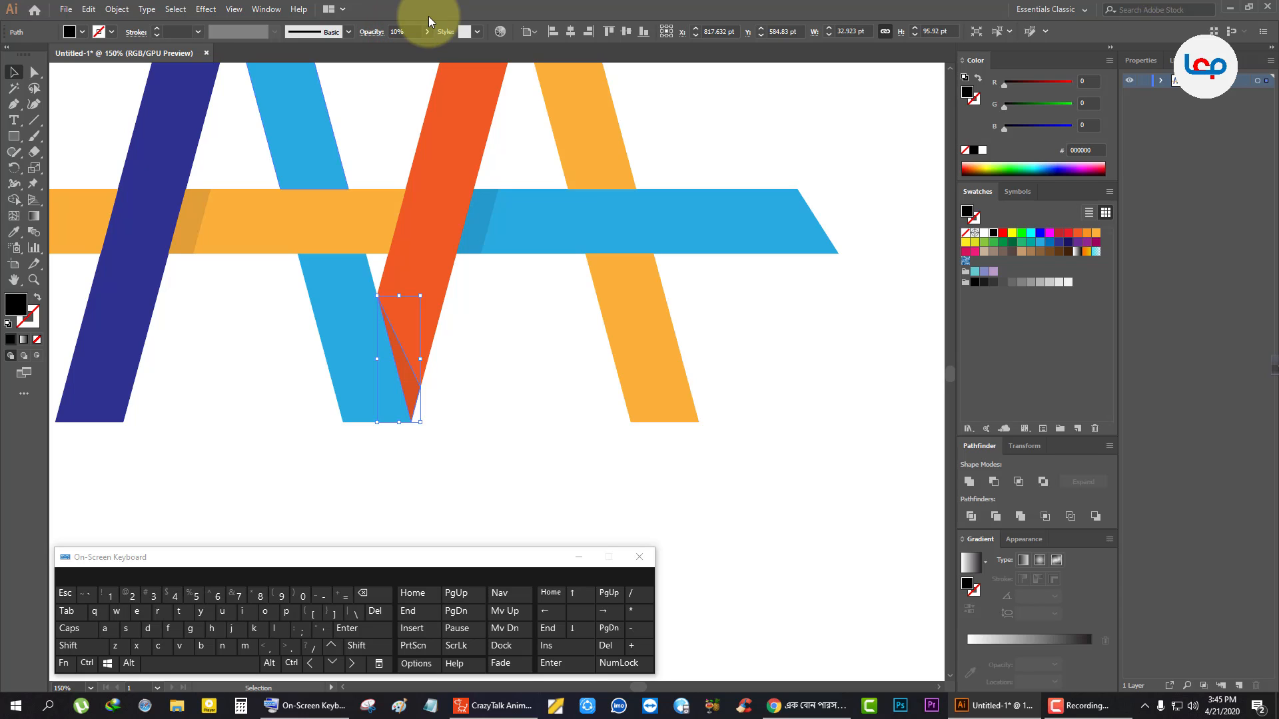
{"action": "left_click", "coordinate": [508, 381]}
{"action": "scroll", "coordinate": [449, 380], "scroll_direction": "down", "scroll_amount": 2}
{"action": "left_click", "coordinate": [482, 413]}
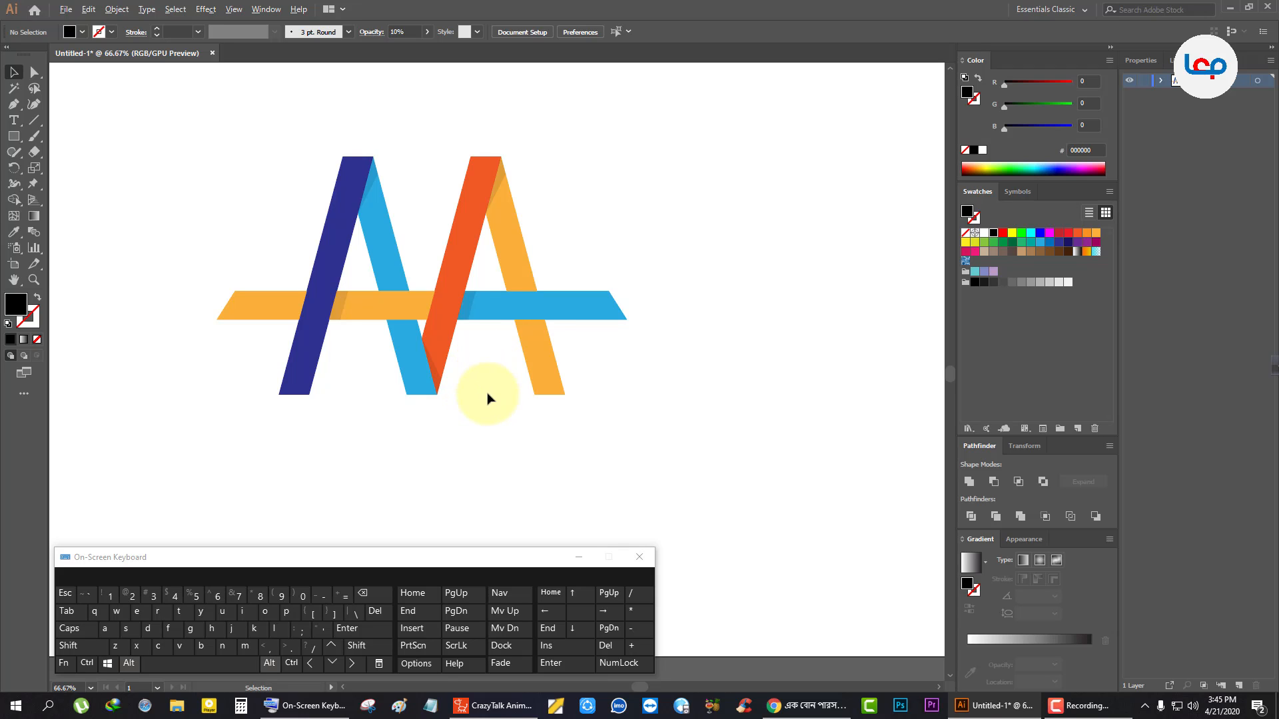
Minimise the on-screen keyboard, then select all the logo pieces and group them.
{"action": "left_click", "coordinate": [578, 555]}
{"action": "left_click", "coordinate": [505, 476]}
{"action": "left_click_drag", "start_coordinate": [209, 162], "coordinate": [581, 417]}
{"action": "left_click", "coordinate": [582, 417]}
{"action": "left_click_drag", "start_coordinate": [137, 114], "coordinate": [657, 476]}
{"action": "right_click", "coordinate": [505, 288]}
{"action": "left_click", "coordinate": [538, 365]}
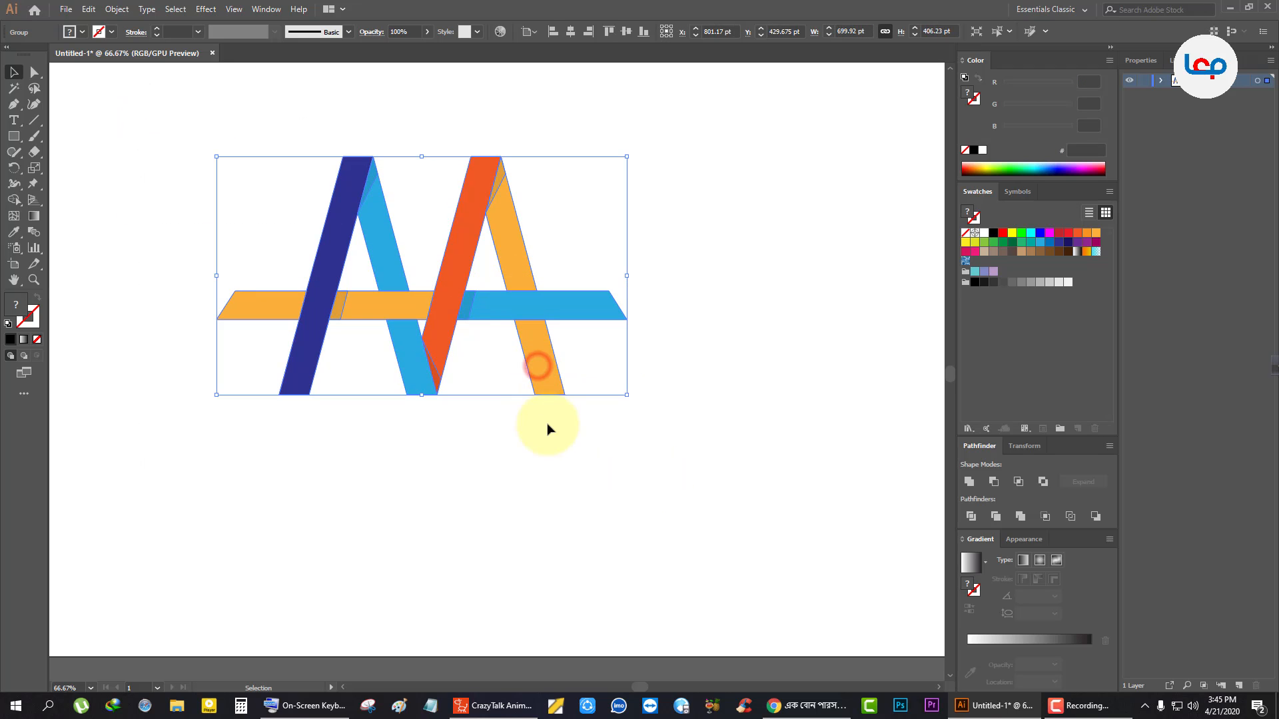
{"action": "left_click", "coordinate": [547, 432]}
Centre the grouped logo horizontally and vertically on the artboard.
{"action": "left_click", "coordinate": [538, 365]}
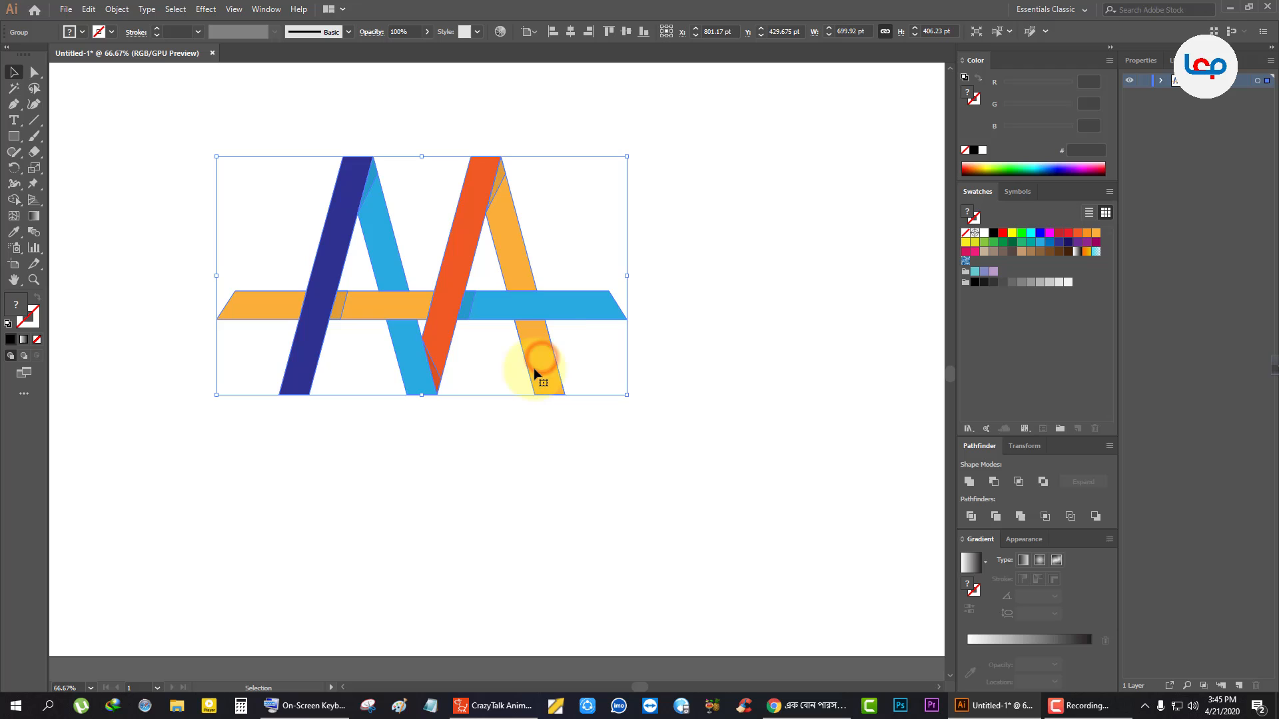
{"action": "left_click", "coordinate": [568, 32]}
{"action": "left_click", "coordinate": [626, 32]}
{"action": "left_click", "coordinate": [543, 133]}
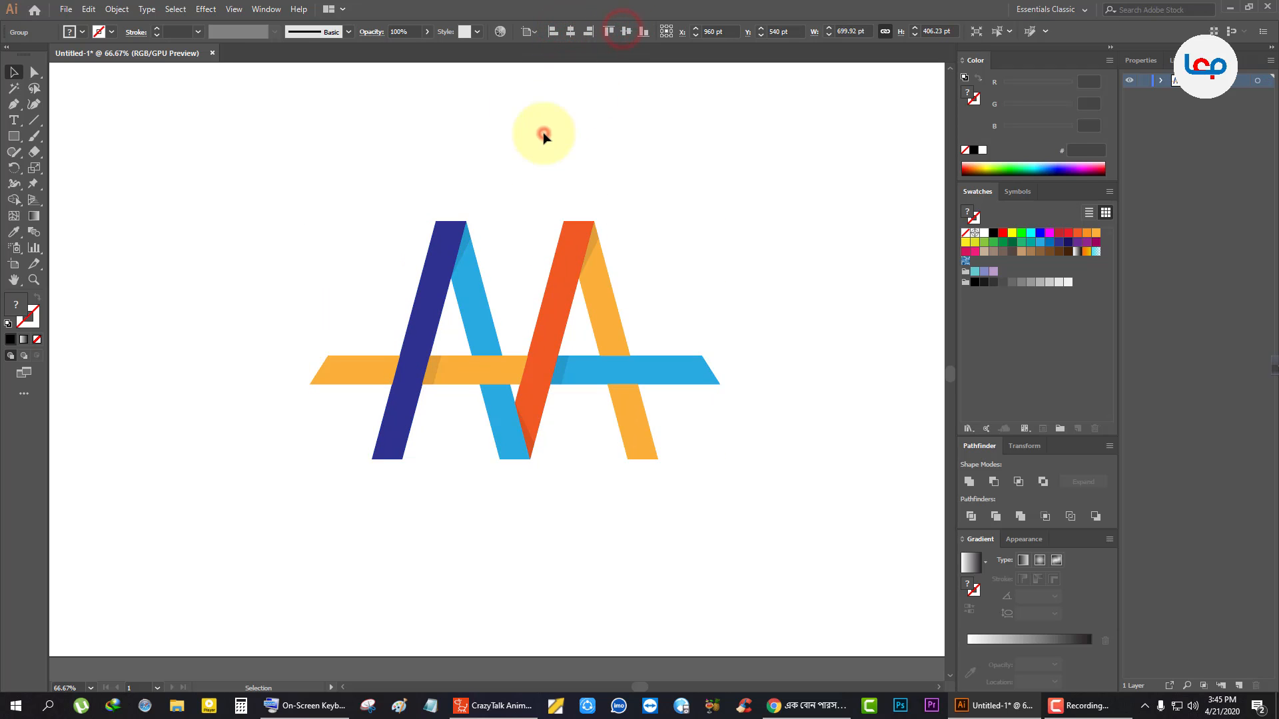
Enlarge the grouped logo proportionally from its centre to about one and a half times its size and deselect it.
{"action": "key", "text": "ctrl+minus"}
{"action": "left_click", "coordinate": [562, 294]}
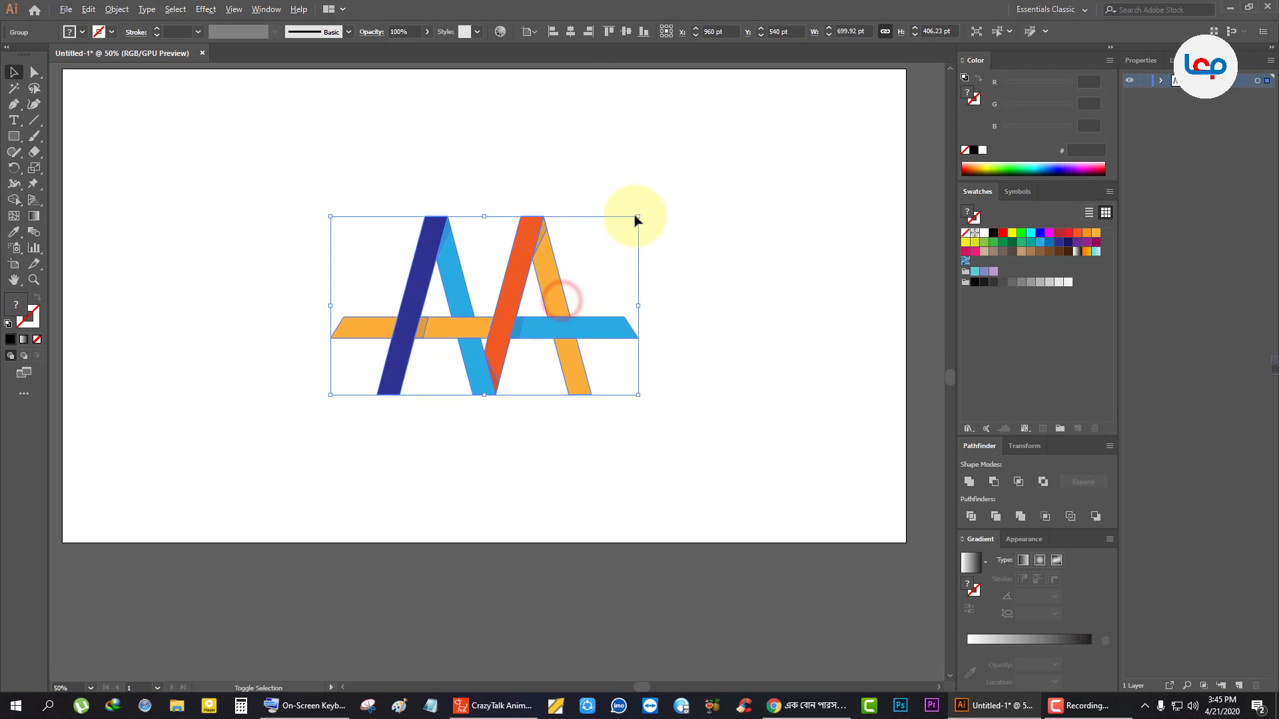
{"action": "left_click_drag", "start_coordinate": [637, 214], "coordinate": [737, 167]}
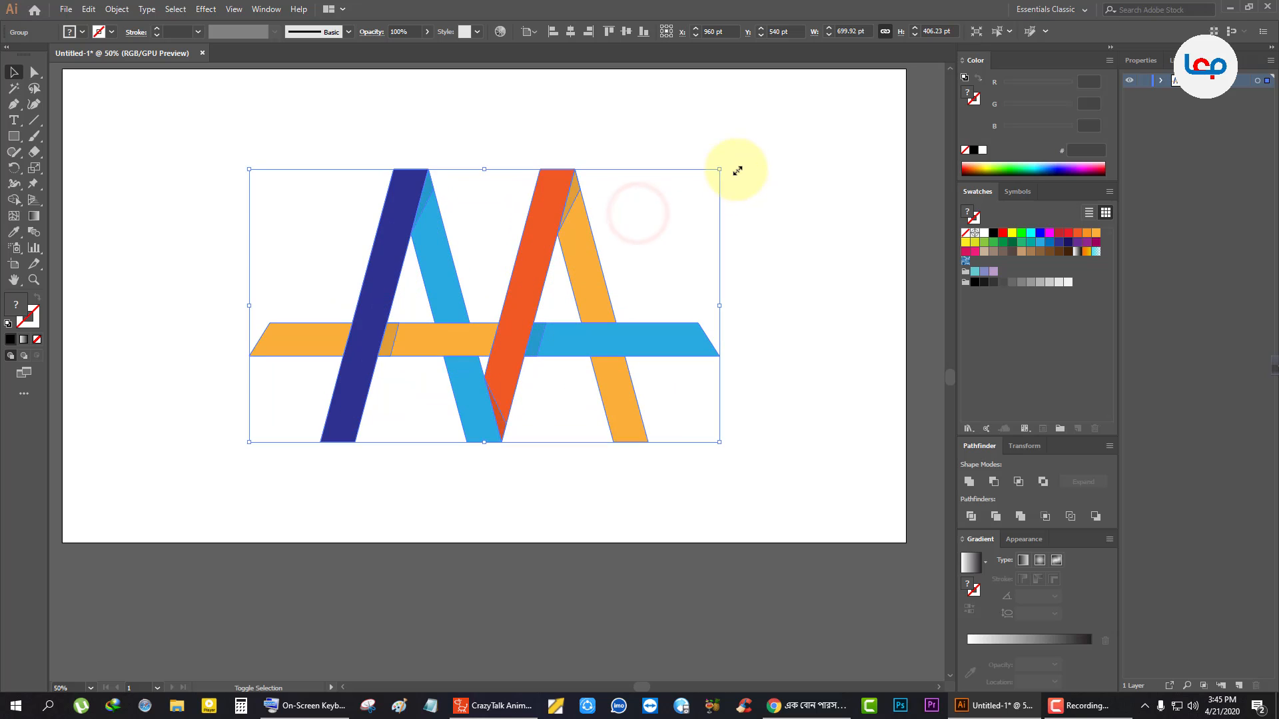
{"action": "left_click", "coordinate": [771, 194]}
{"action": "left_click", "coordinate": [679, 220]}
{"action": "scroll", "coordinate": [636, 182], "scroll_direction": "up", "scroll_amount": 1}
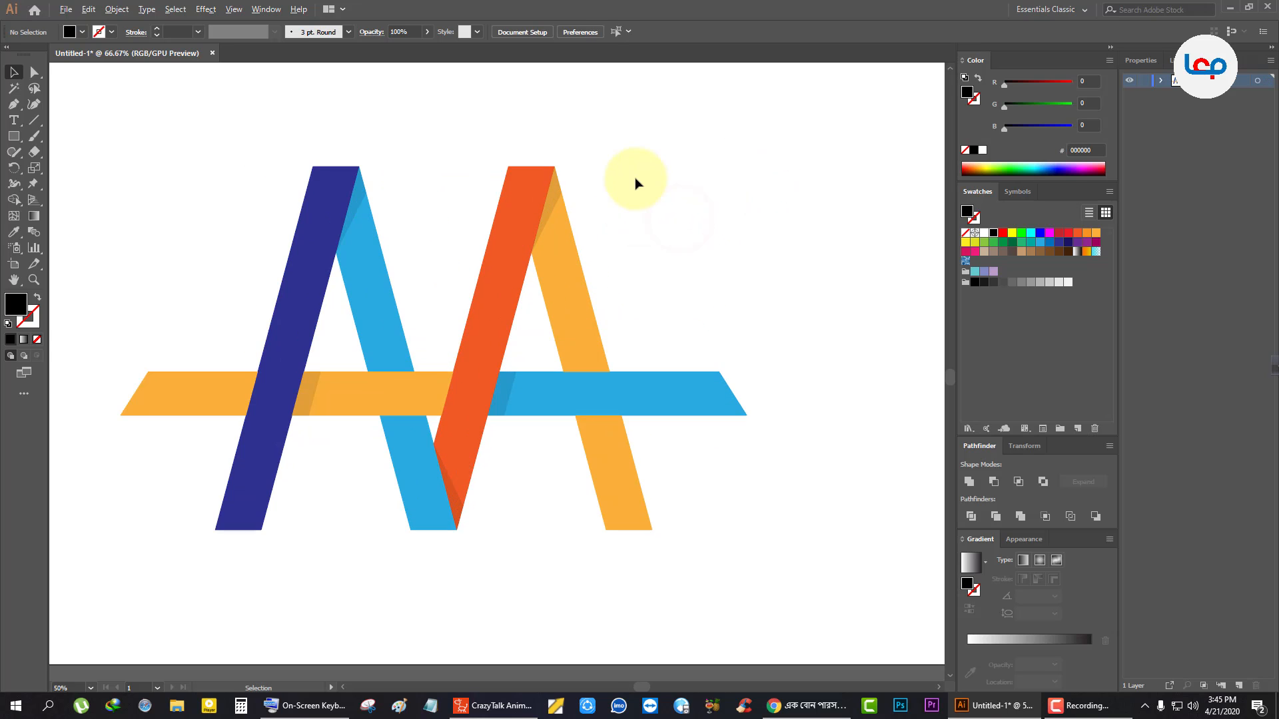
{"action": "left_click_drag", "start_coordinate": [684, 250], "coordinate": [704, 251]}
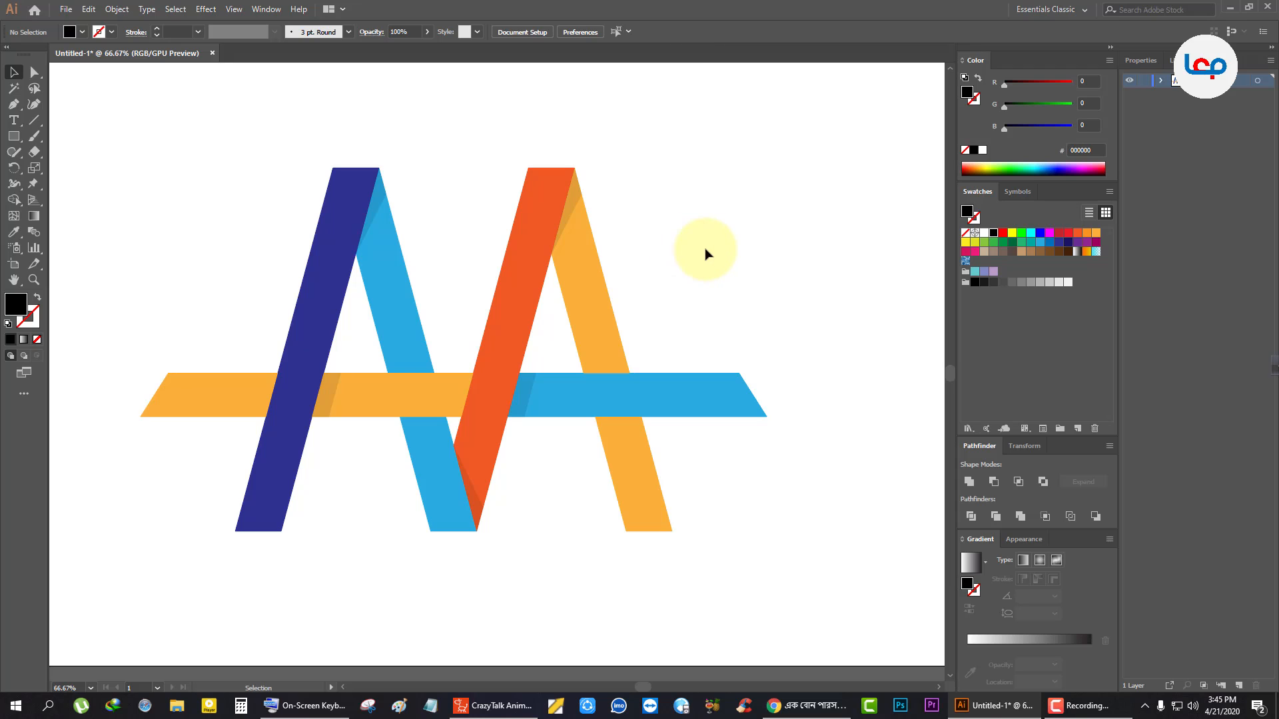